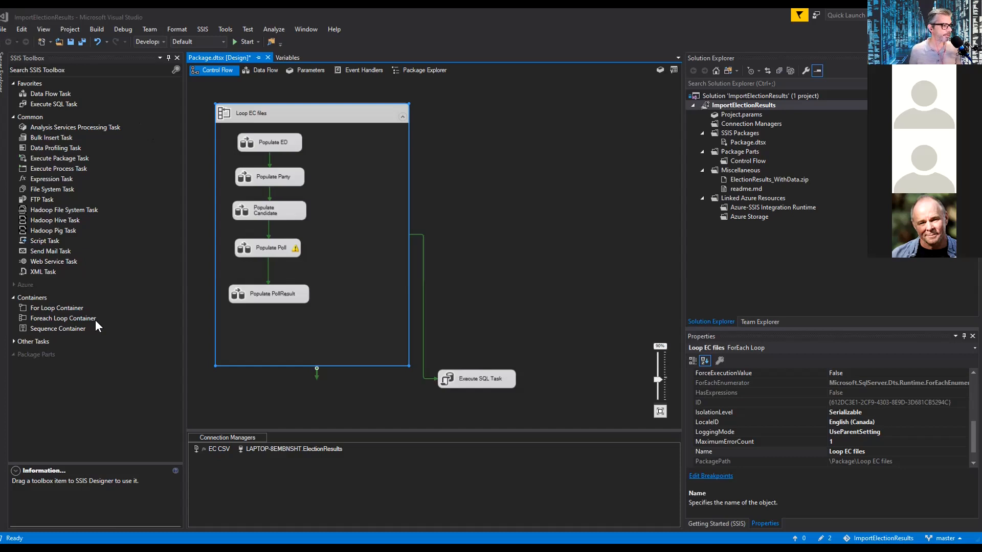
Step: Expand the Other Tasks toolbox group and inspect the general settings of the EC CSV flat file connection manager
left_click(12, 340)
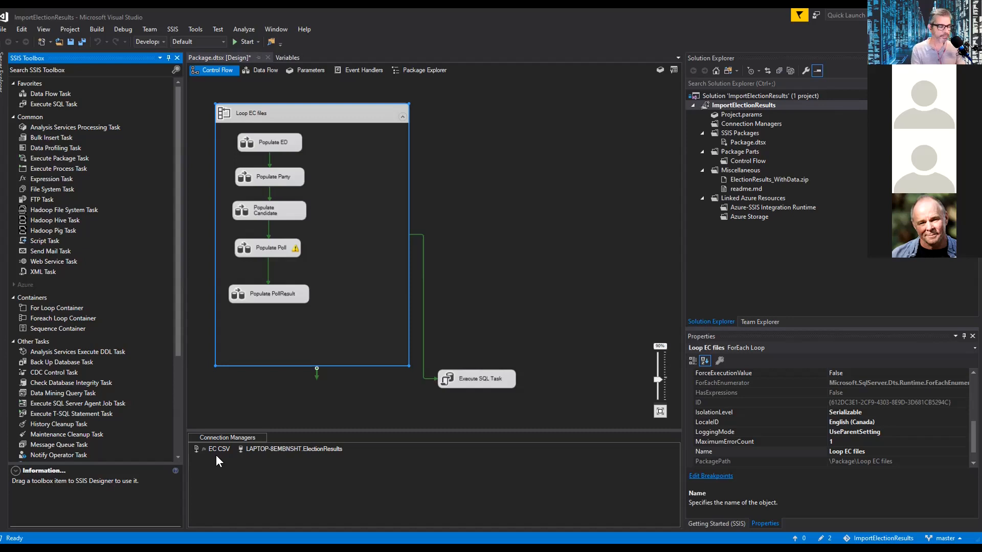
left_click(217, 449)
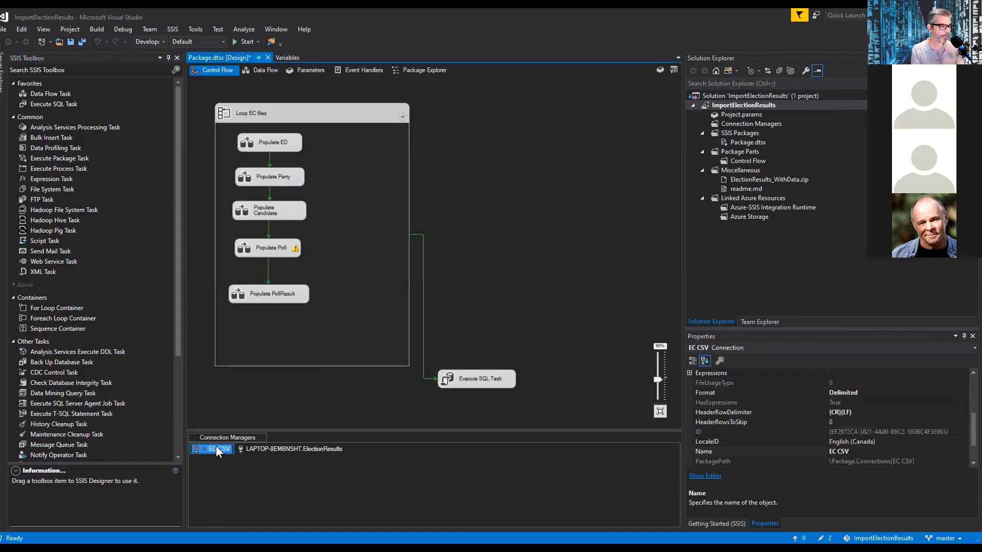
double_click(217, 446)
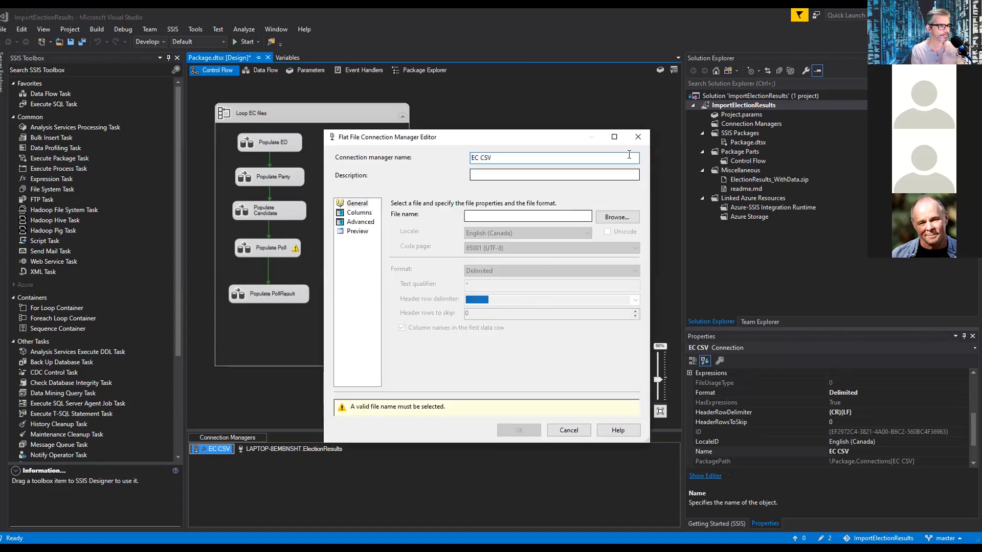
left_click(638, 137)
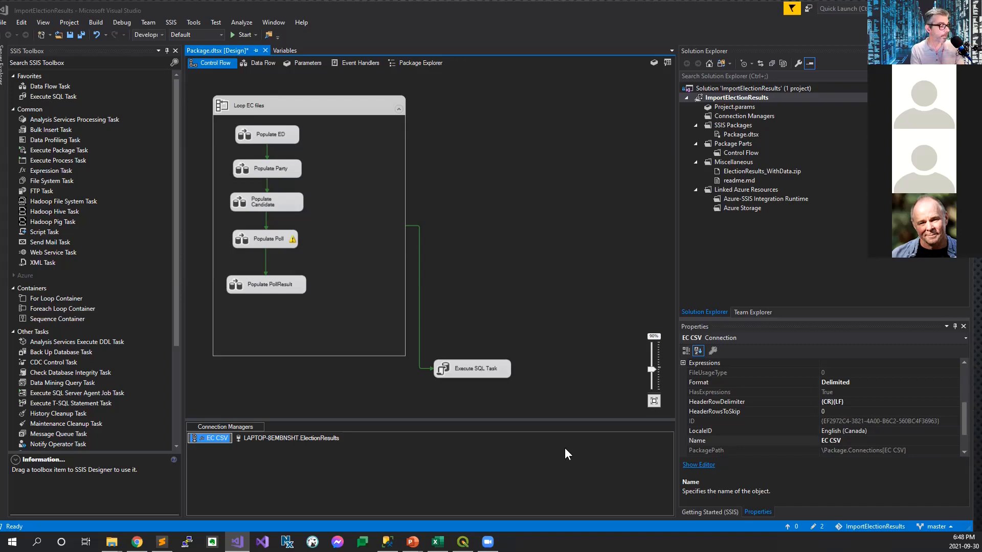
double_click(214, 442)
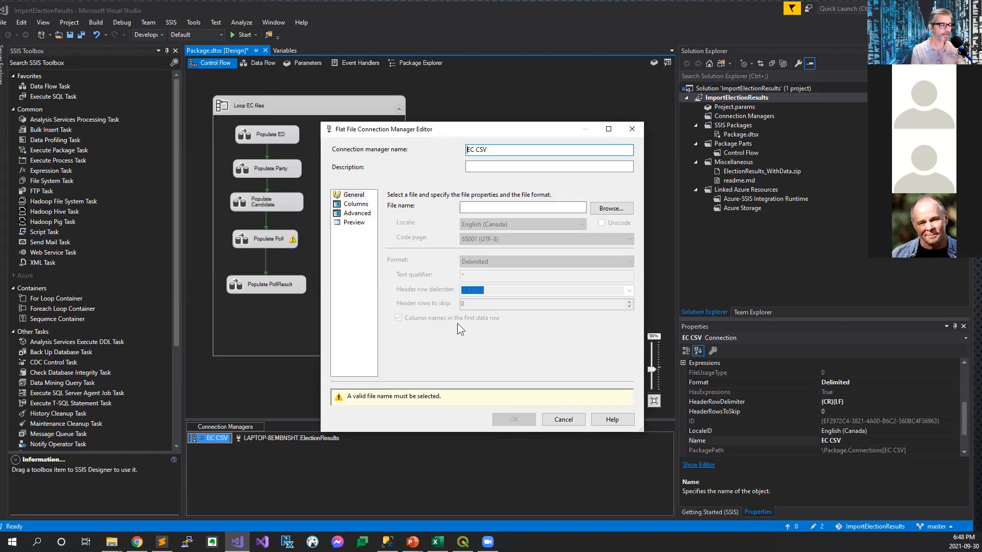
left_click(630, 132)
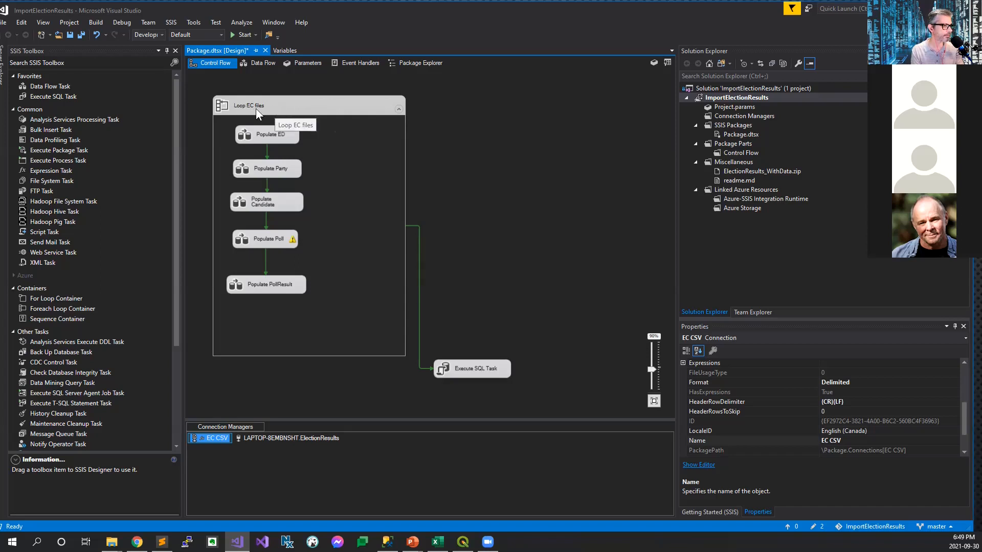
Step: Examine the Loop EC files container's collection settings, focusing on the enumerated folder path
double_click(270, 107)
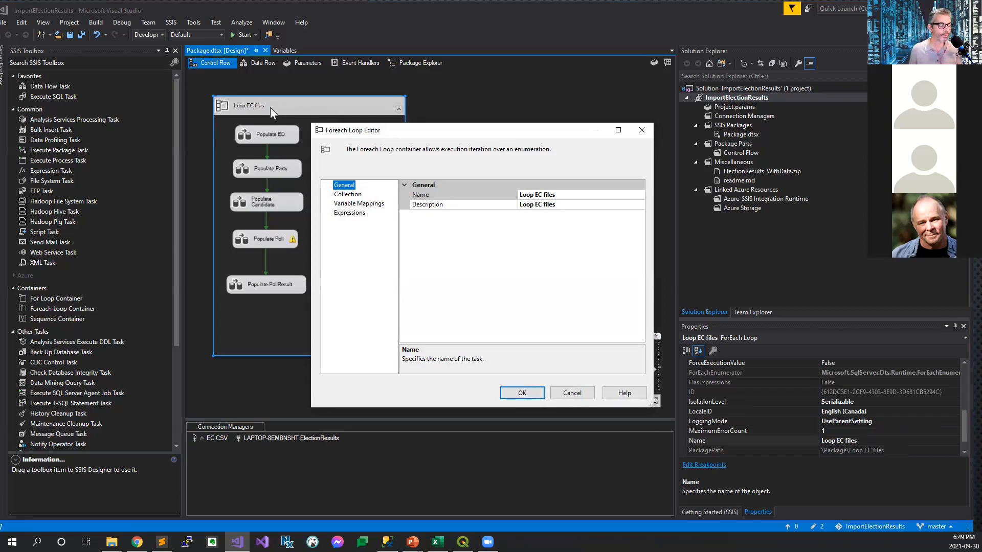
left_click(346, 194)
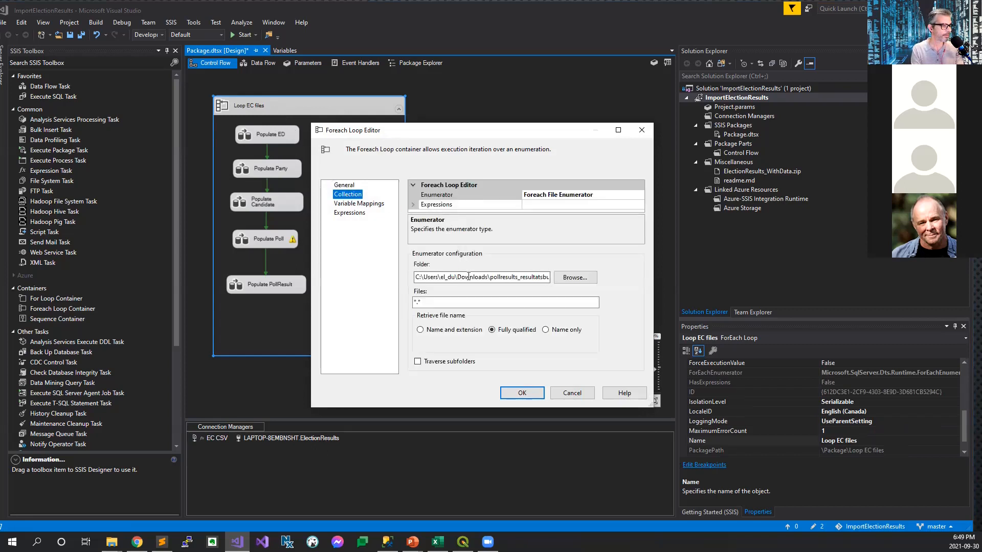
left_click_drag(462, 277, 554, 283)
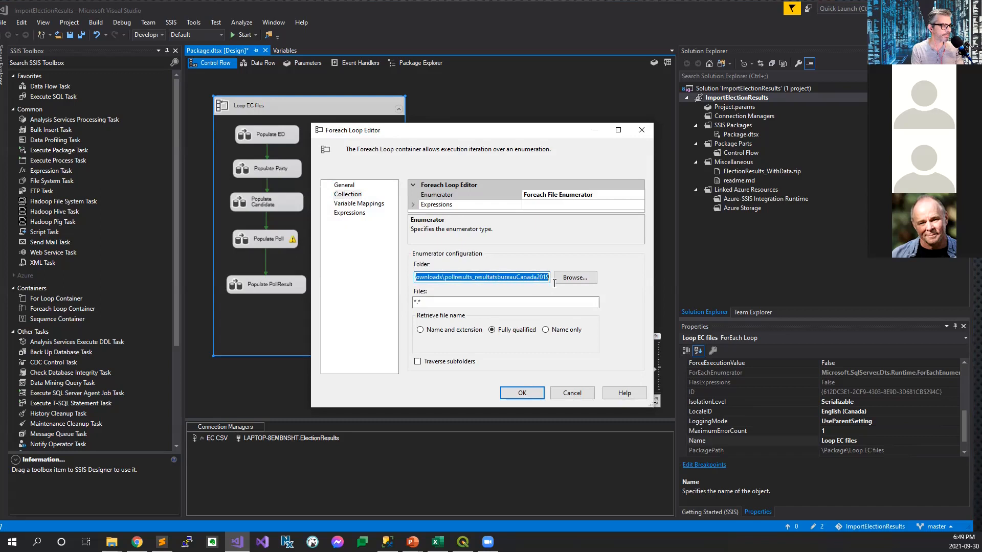
left_click(510, 279)
left_click_drag(494, 279, 531, 277)
left_click(428, 279)
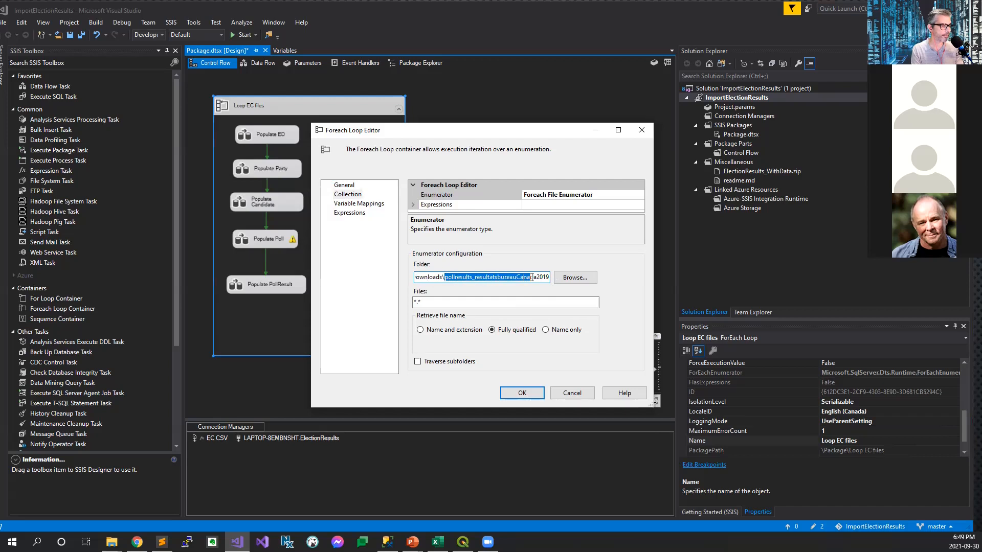
left_click(530, 277)
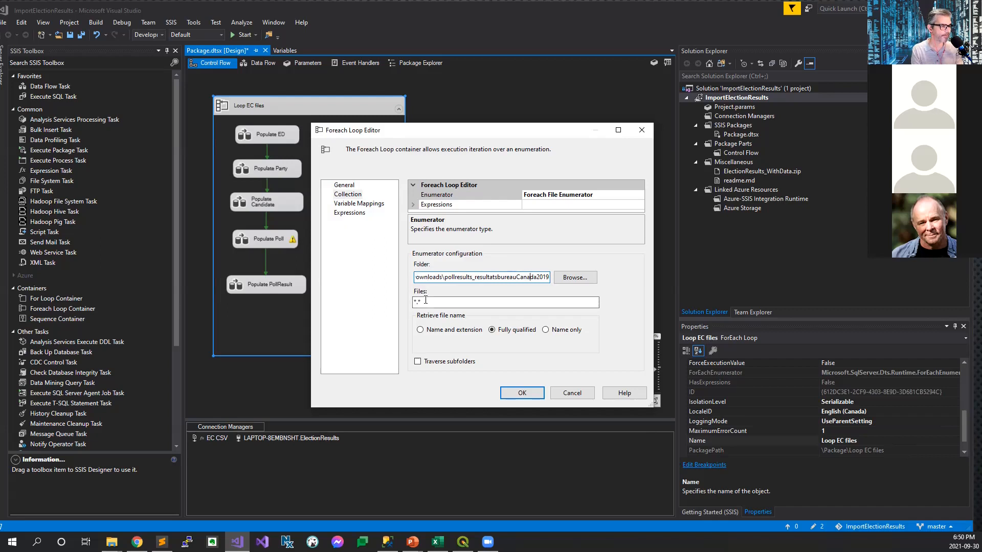
Step: Check the Loop EC files container's variable mappings and compare them with the package's variables list
left_click(374, 205)
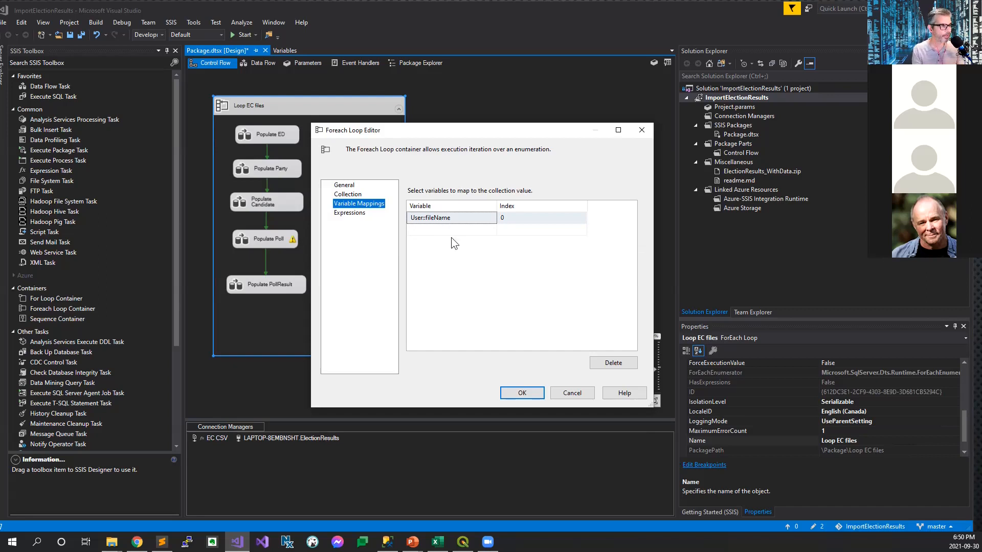
left_click(565, 394)
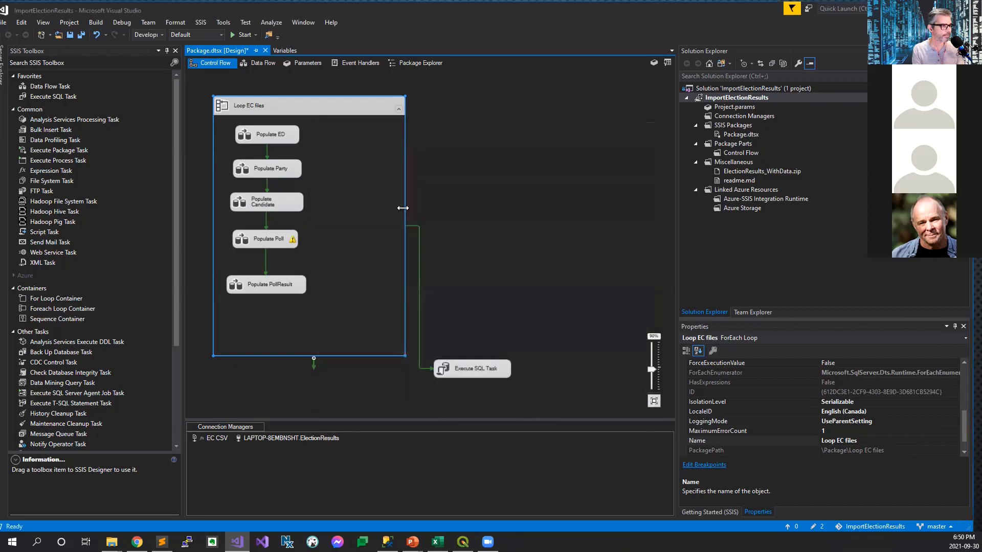
left_click(286, 49)
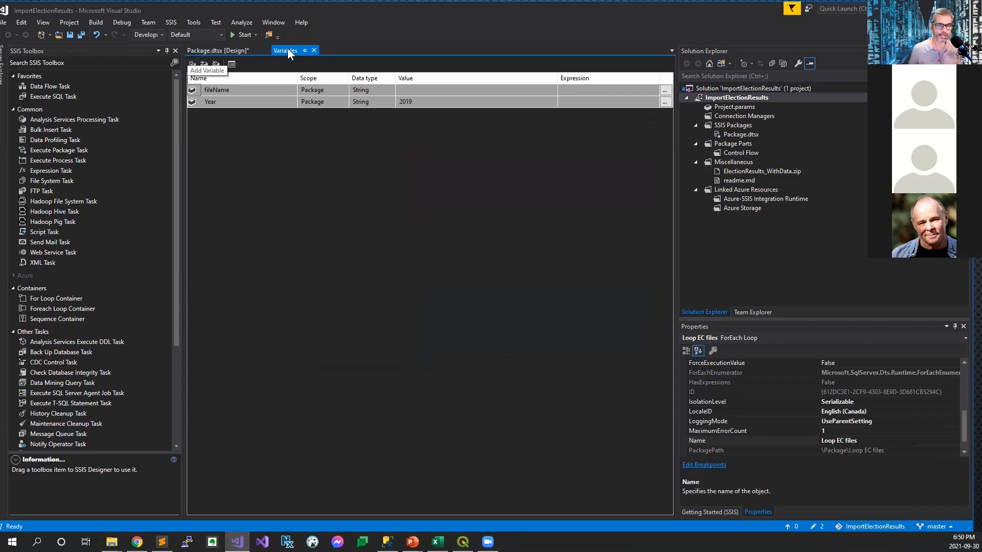
left_click(236, 50)
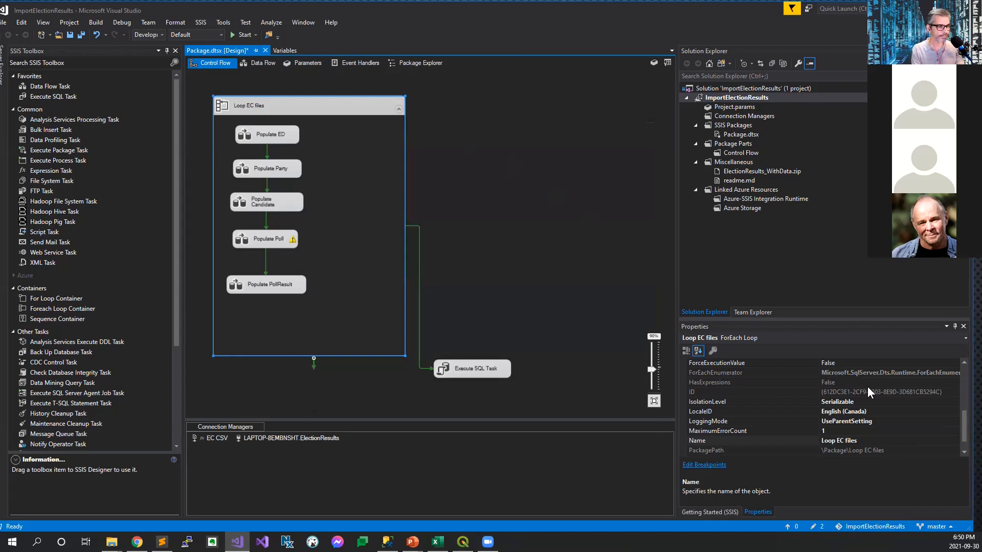
Step: Inspect the EC CSV connection's Expressions property, including its ConnectionString expression
left_click(213, 438)
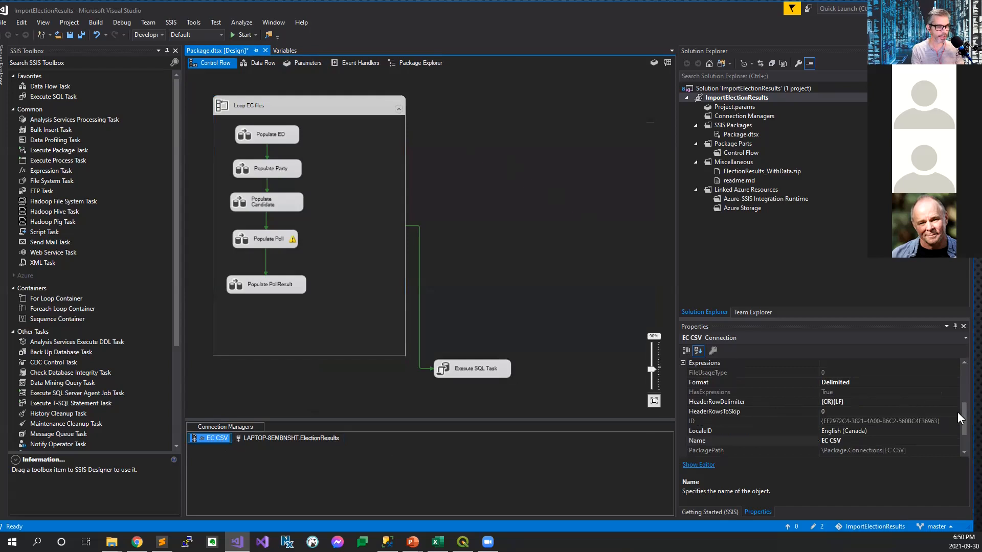
left_click_drag(964, 418, 966, 407)
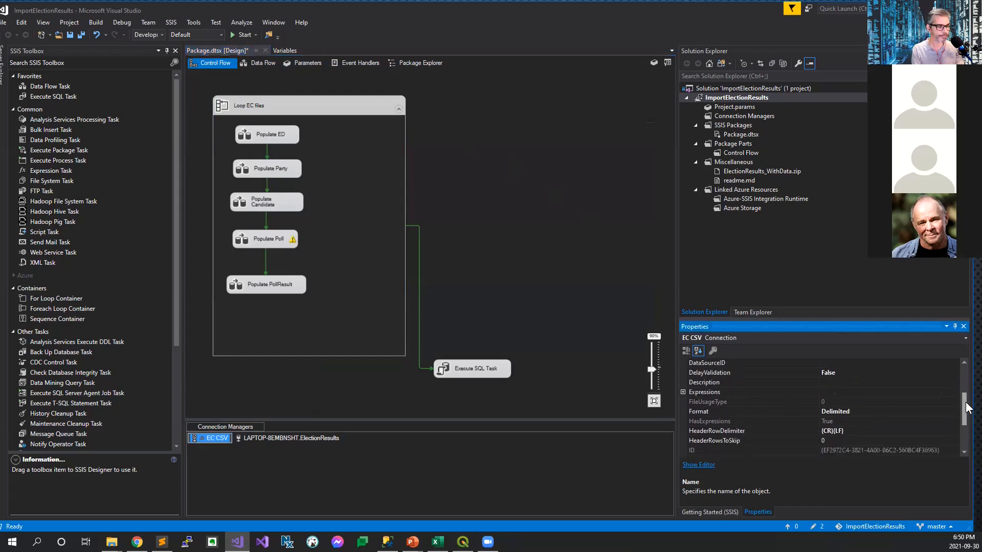
left_click(683, 392)
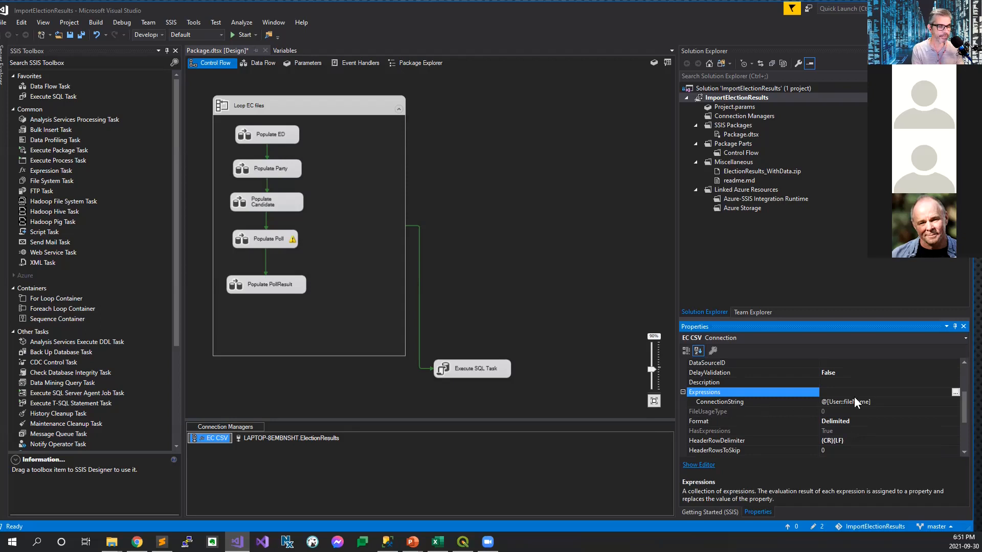
mouse_move(964, 402)
left_mouse_down()
mouse_move(967, 377)
mouse_move(970, 397)
left_mouse_up()
left_click(879, 402)
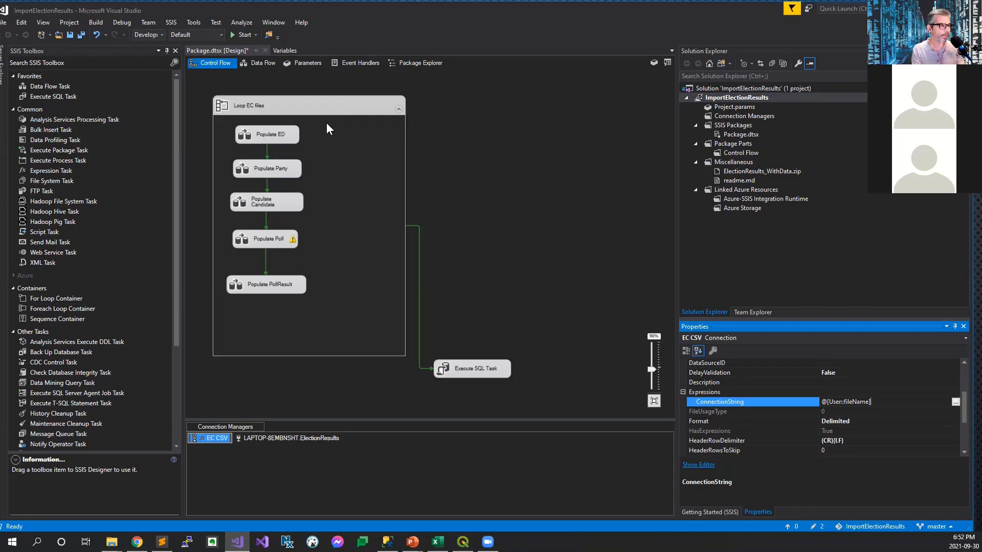
Step: Open the Populate ED data flow and review the connection manager and columns of its EC Data source
left_click(284, 134)
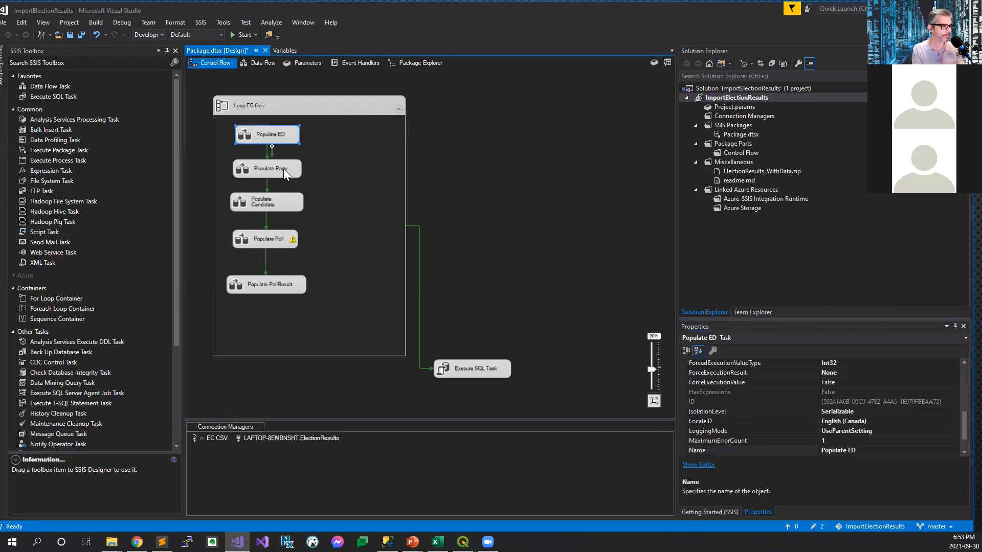
double_click(277, 134)
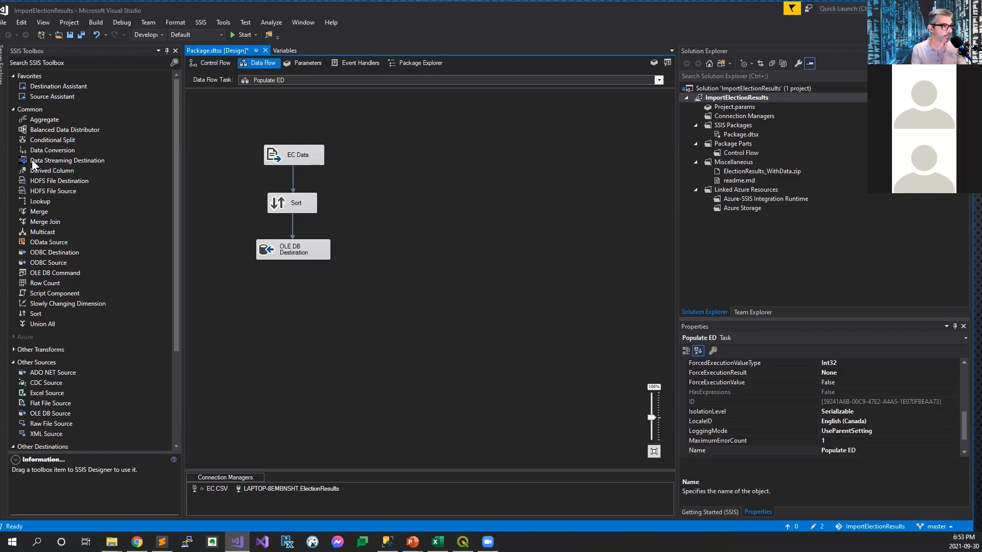
left_click(286, 155)
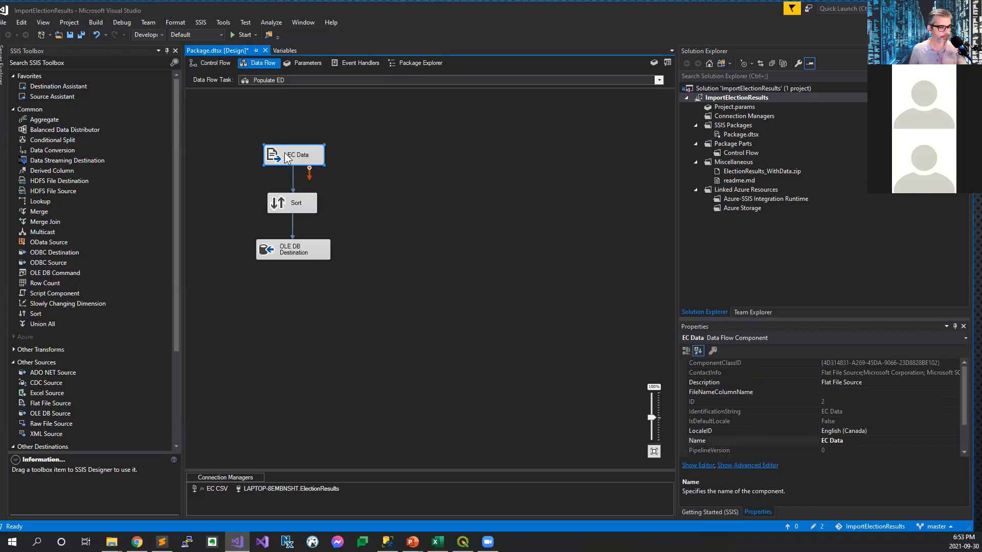
double_click(287, 158)
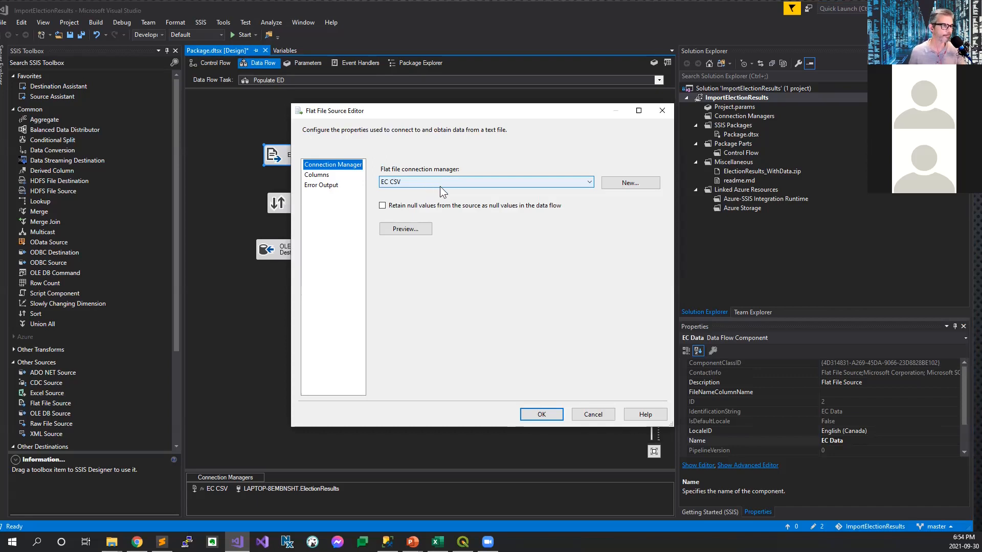
left_click(322, 176)
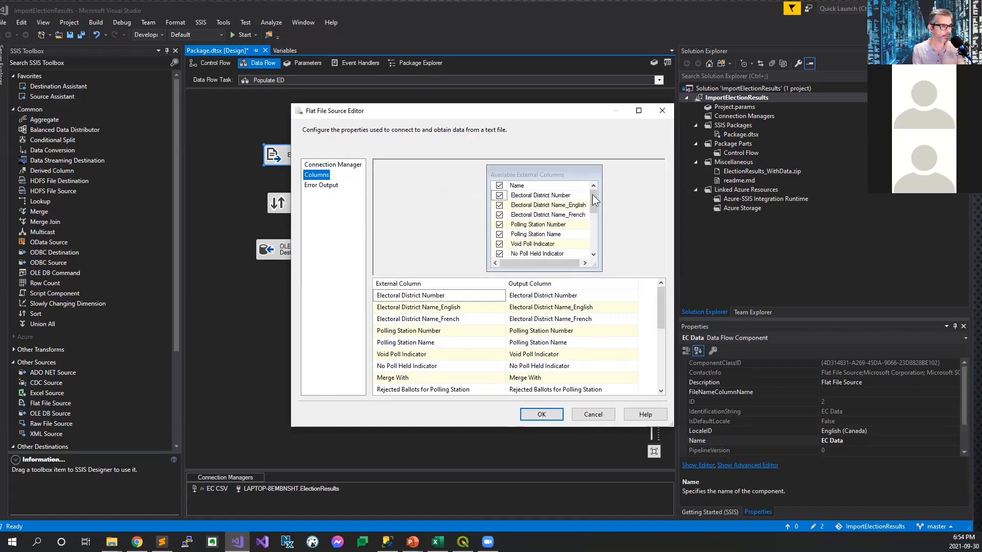
left_click_drag(592, 194, 605, 178)
left_click_drag(659, 296, 565, 394)
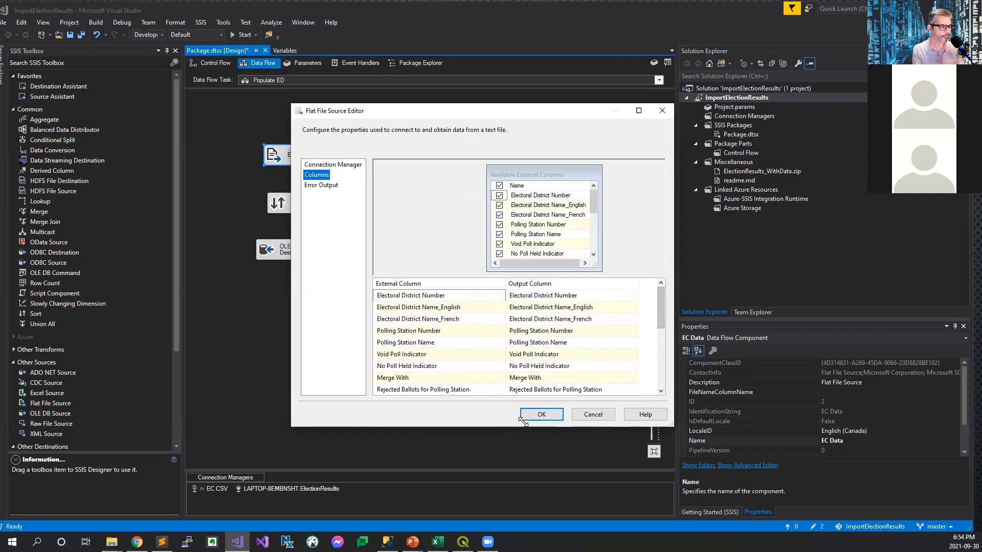
left_click(539, 414)
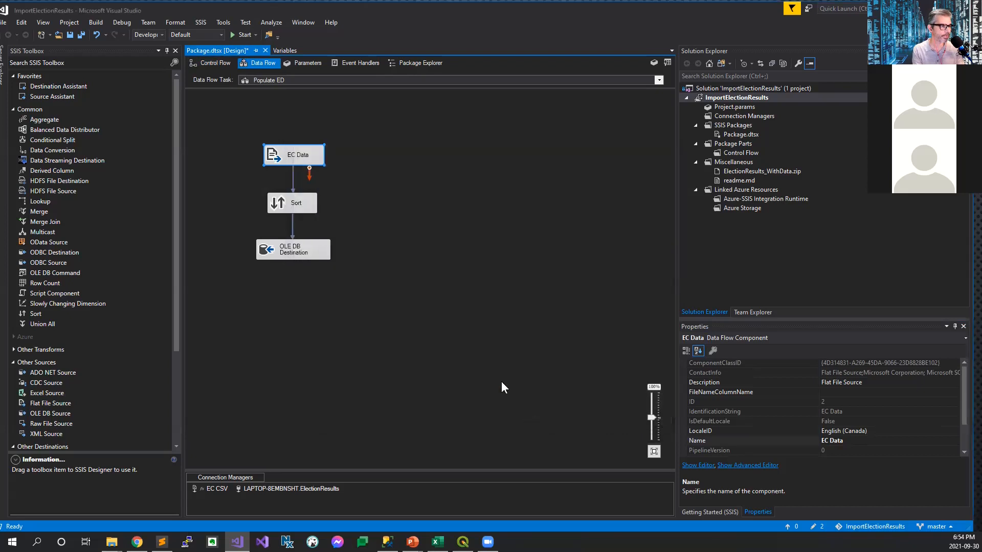
Step: Review the path from EC Data to Sort and the Sort transformation's sort columns and duplicate-removal setting
left_click(293, 173)
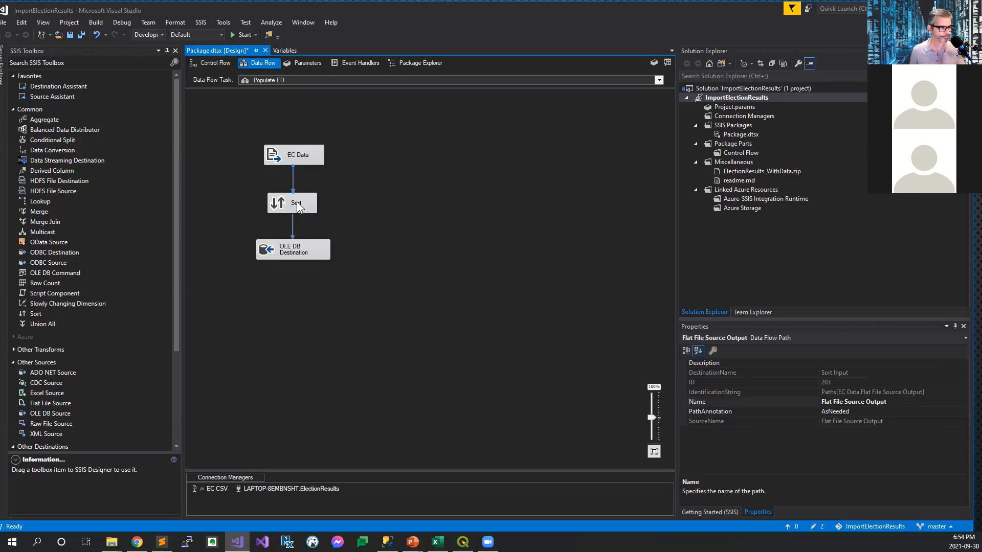
double_click(297, 203)
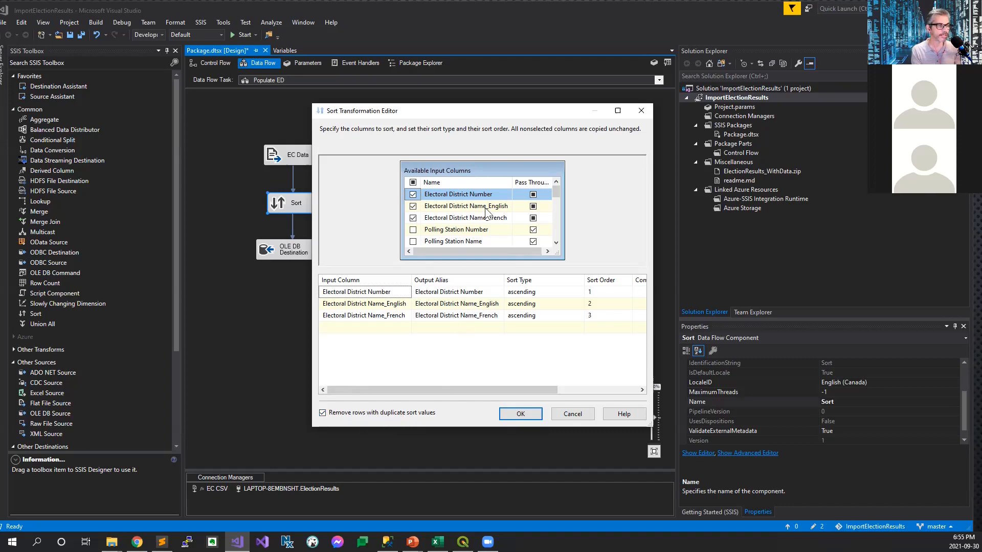
mouse_move(500, 225)
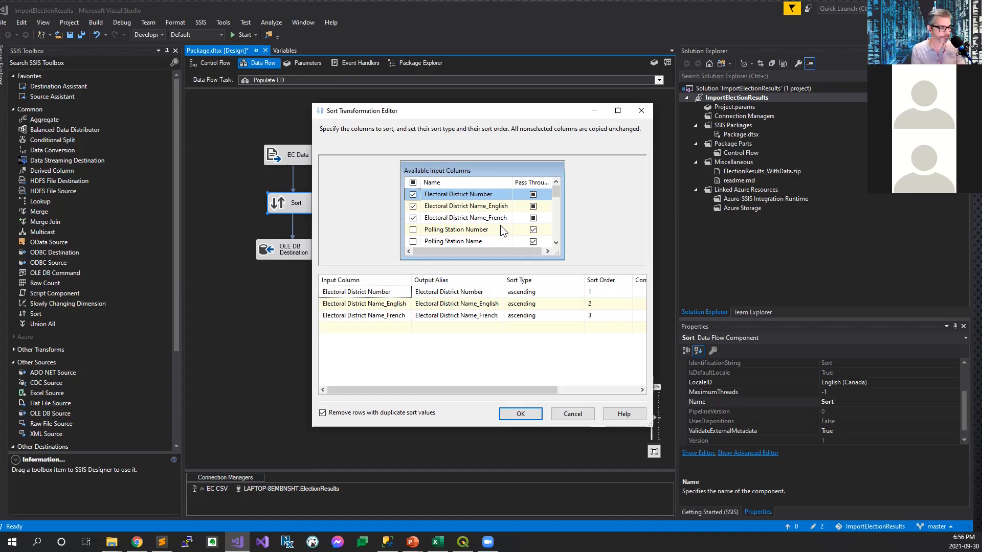
left_click(523, 413)
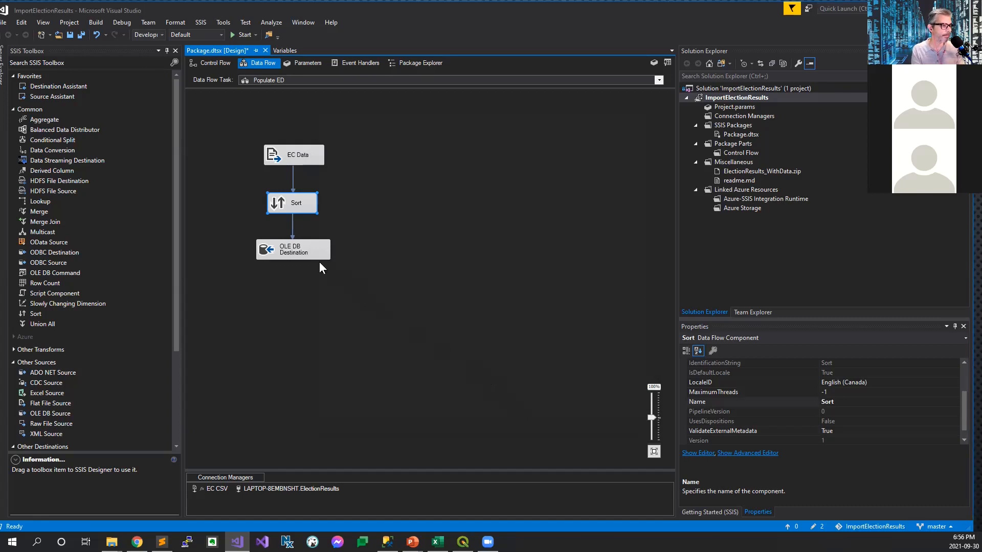
Step: Review the Populate ED OLE DB Destination's connection settings and column mappings, including the ignored ElectionYear and EDID columns
left_click(304, 254)
double_click(302, 251)
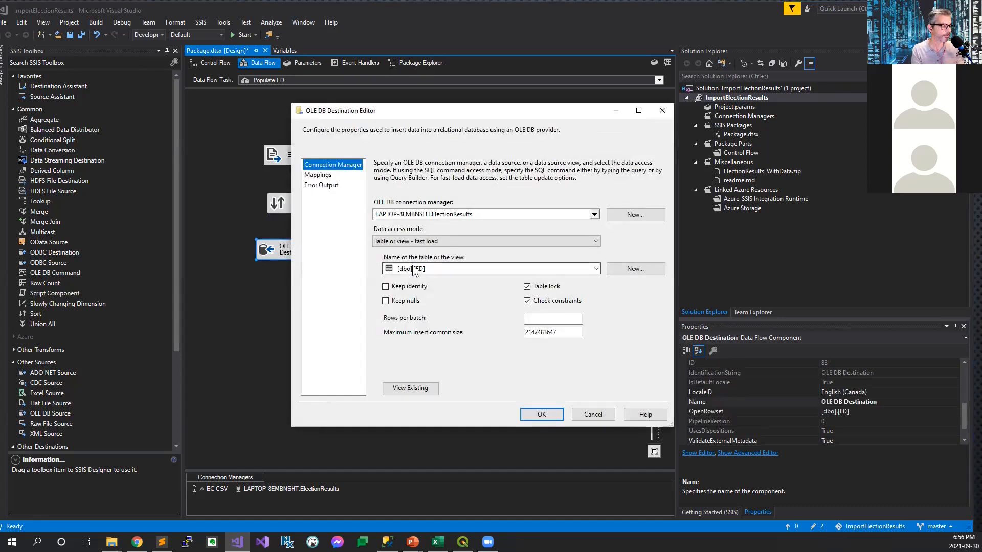
left_click(319, 175)
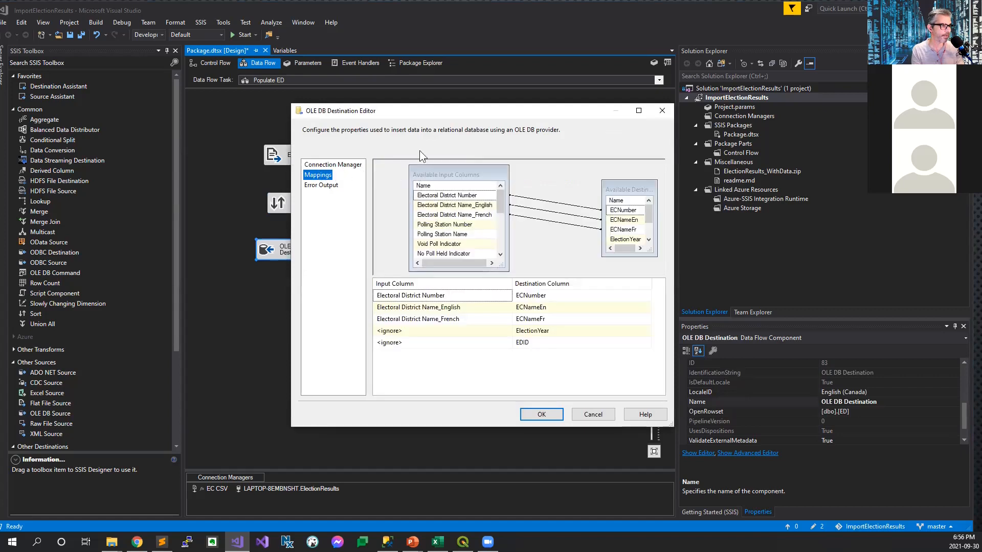
left_click_drag(436, 110, 552, 110)
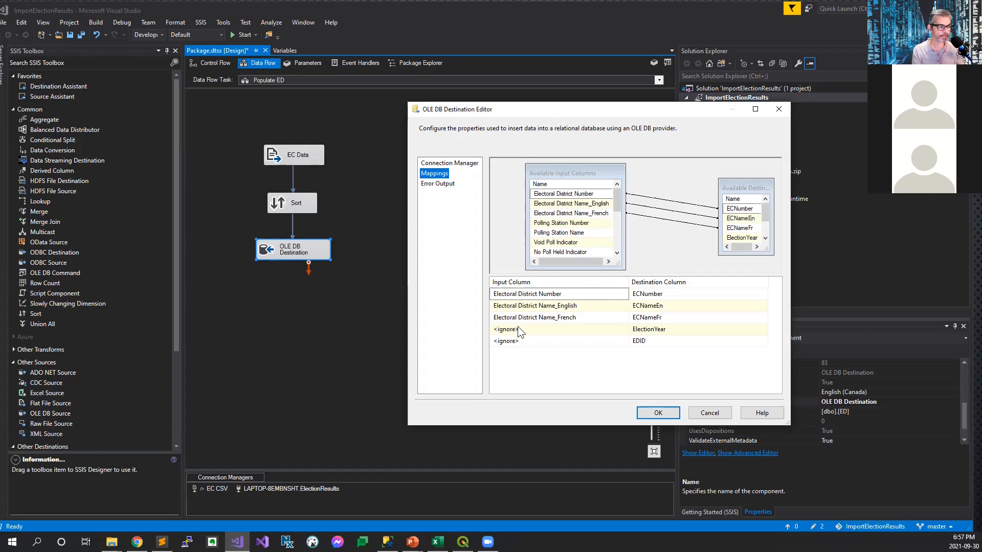
left_click(535, 330)
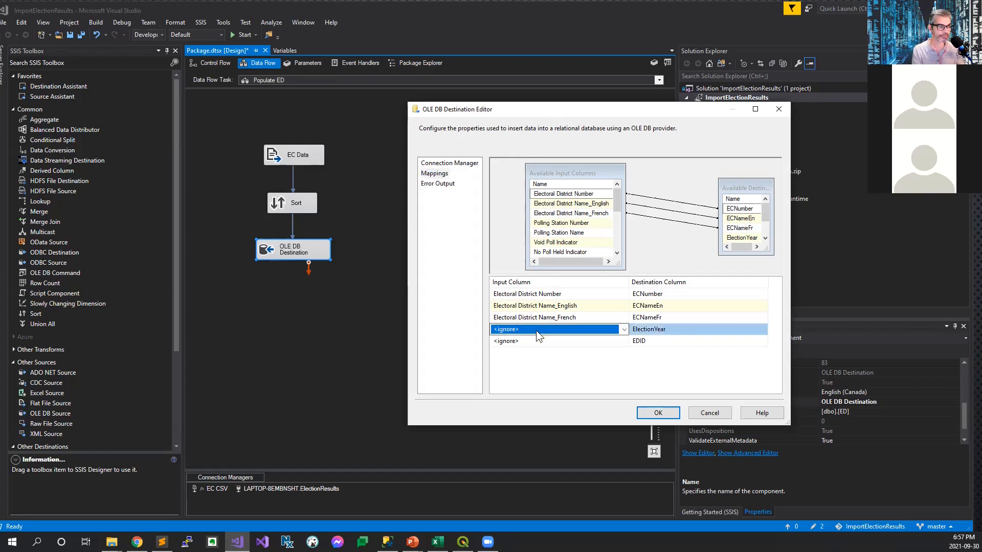
left_click(567, 341)
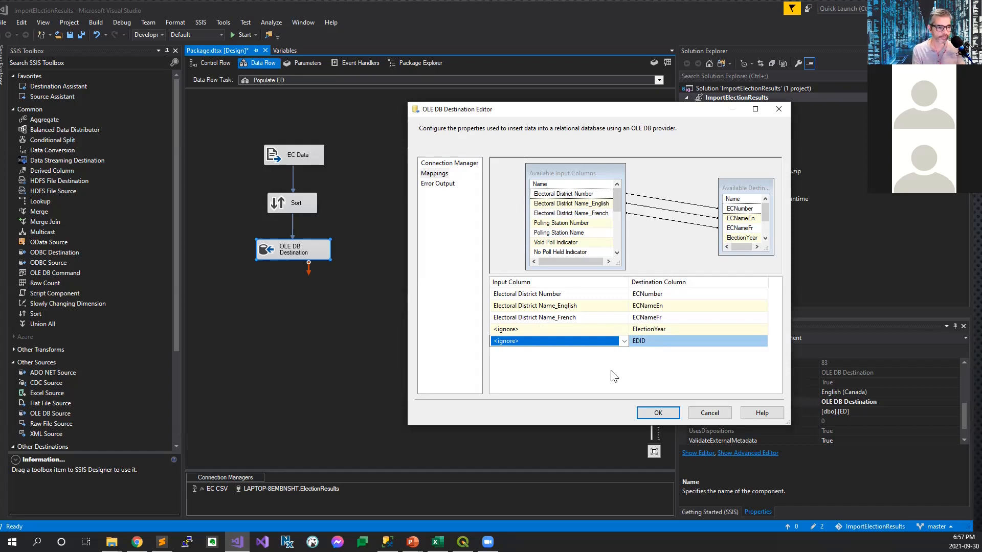
left_click(713, 412)
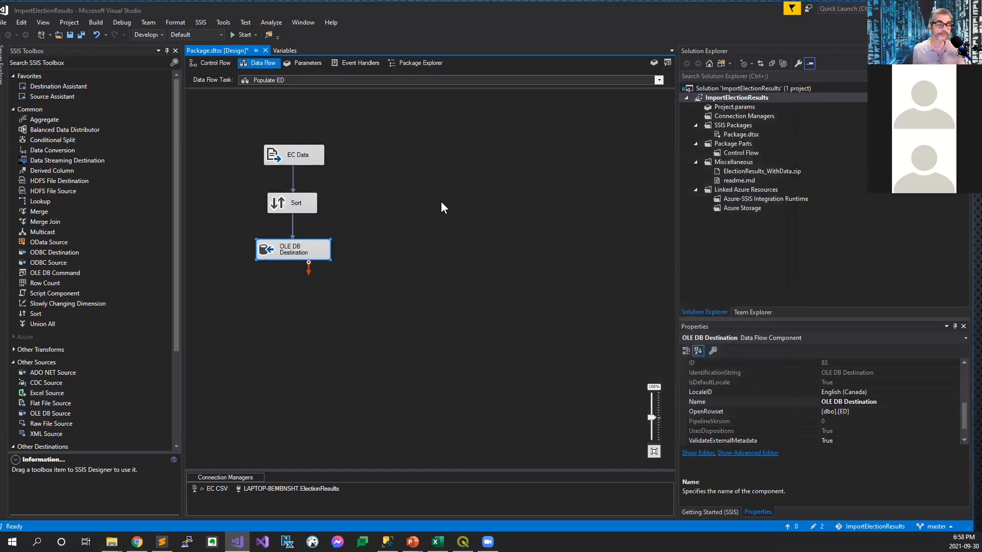
Step: Open the Populate Party data flow and review its EC Data source columns and the Sort transformation's settings
left_click(205, 65)
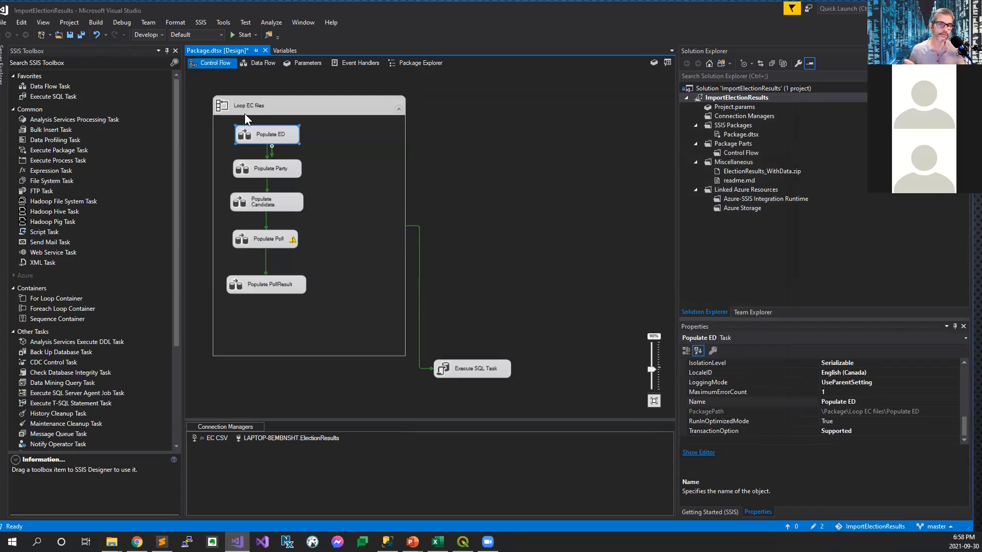
double_click(268, 170)
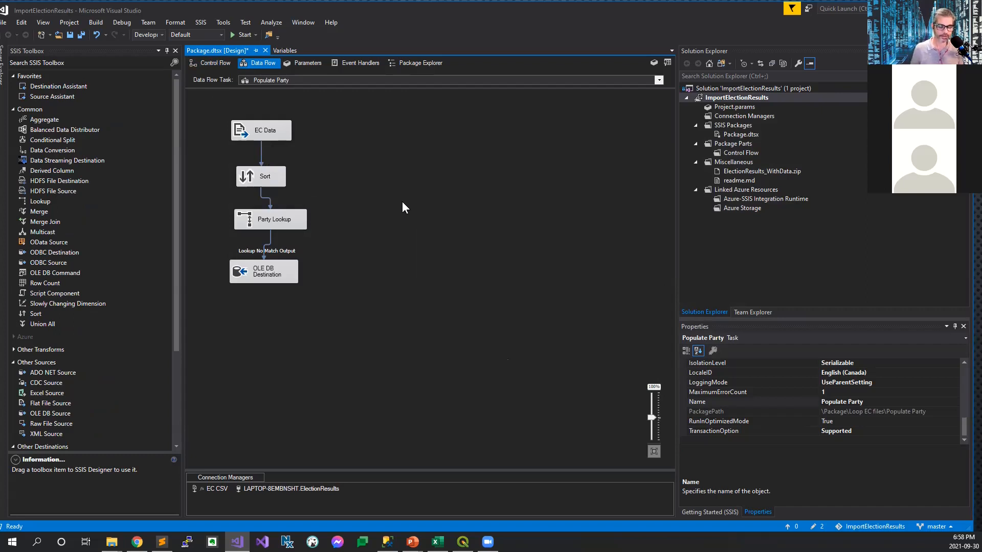
left_click(276, 140)
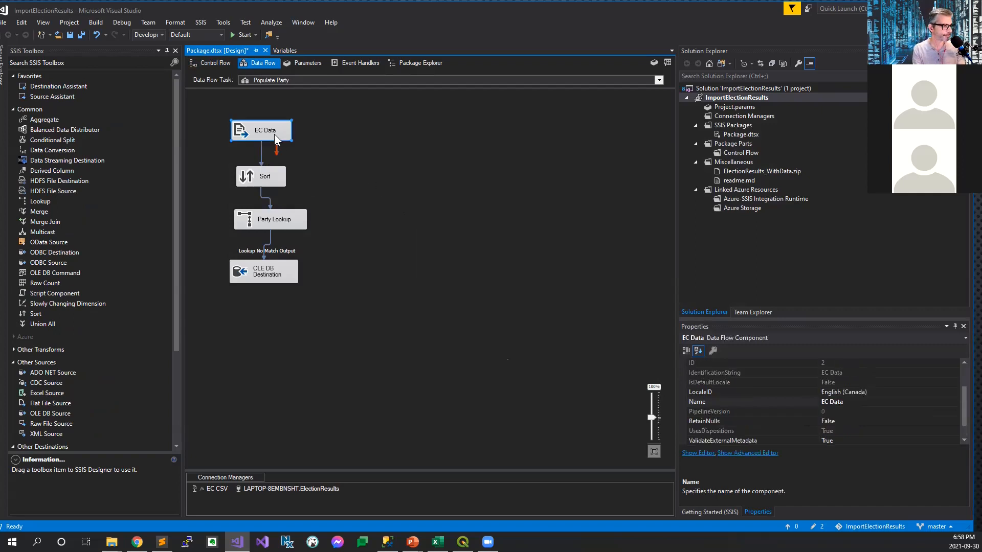
double_click(277, 139)
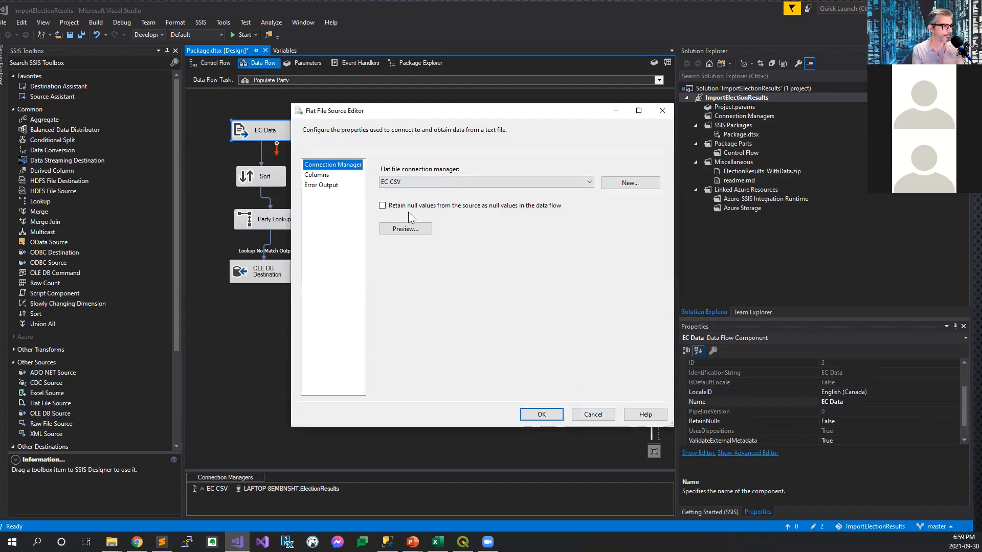
left_click(317, 175)
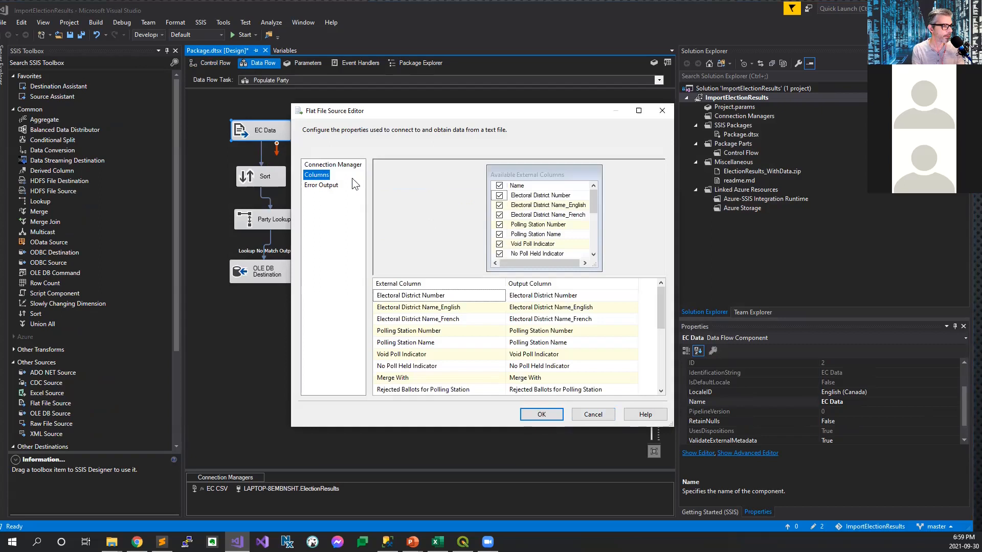
left_click_drag(661, 294, 670, 276)
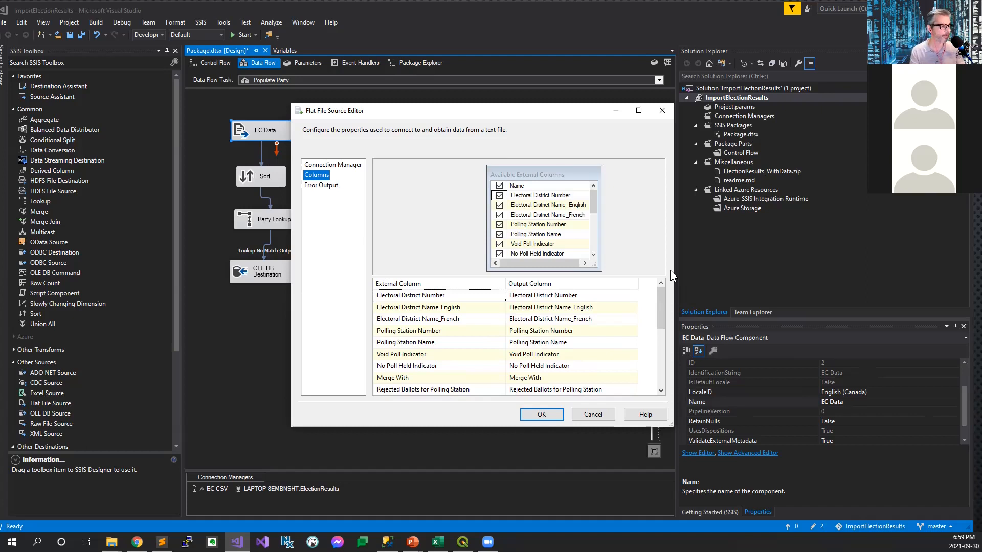
left_click(595, 415)
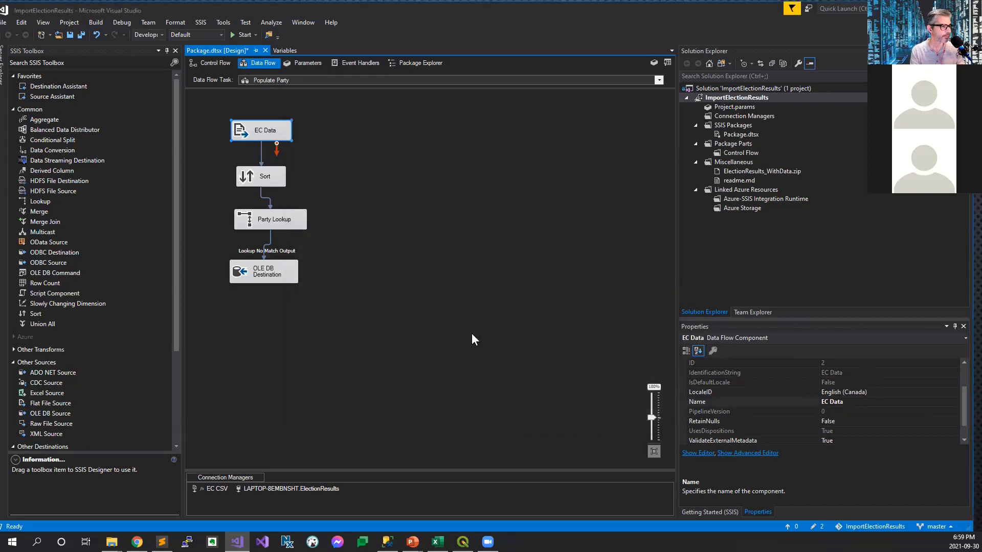
double_click(251, 177)
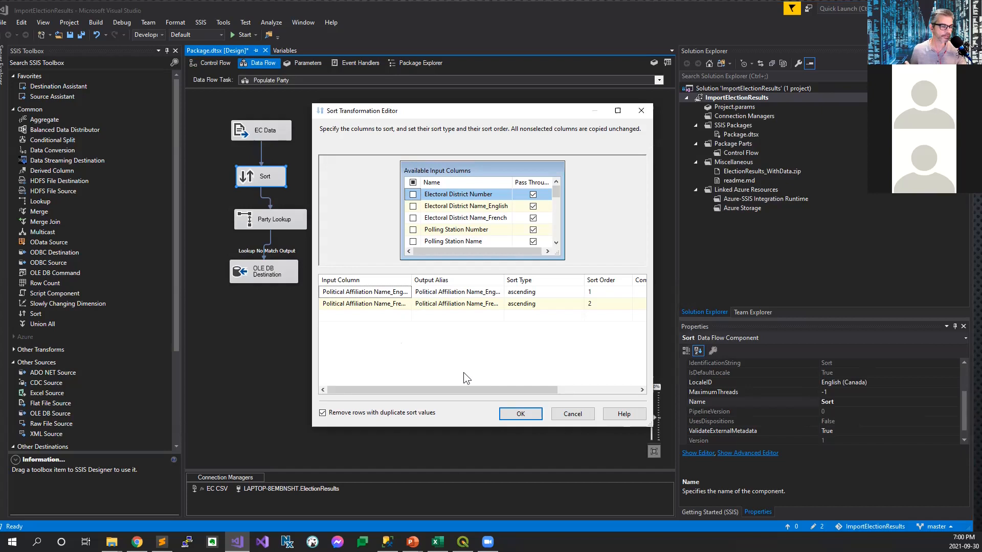
left_click(573, 413)
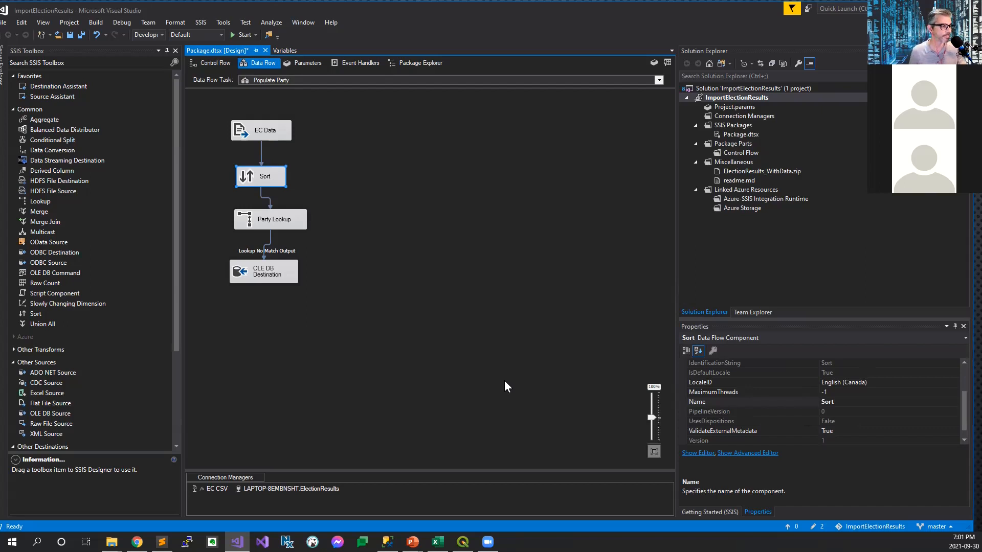
Step: Review the Party Lookup transformation's no-match handling, reference table connection and column mapping to the party name
double_click(285, 220)
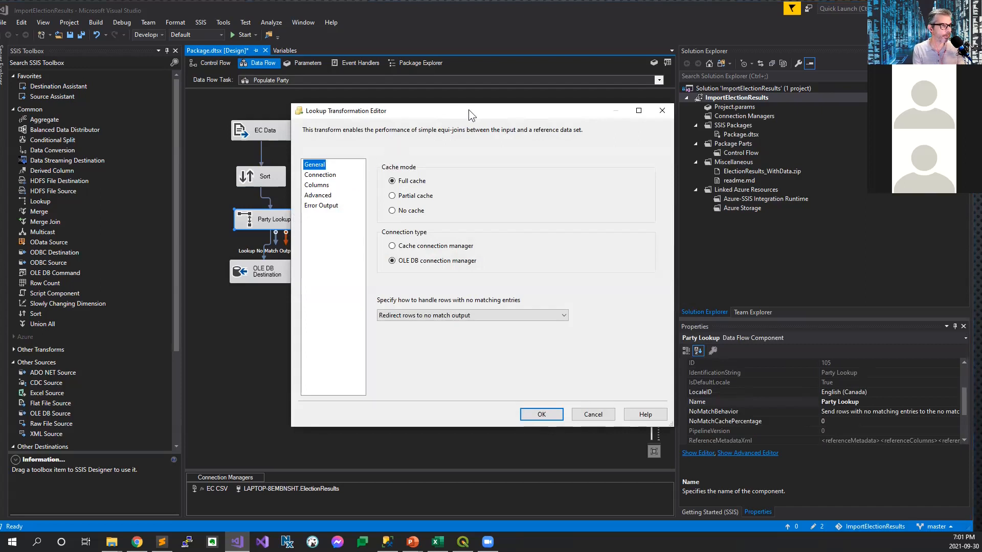
left_click_drag(468, 109, 564, 114)
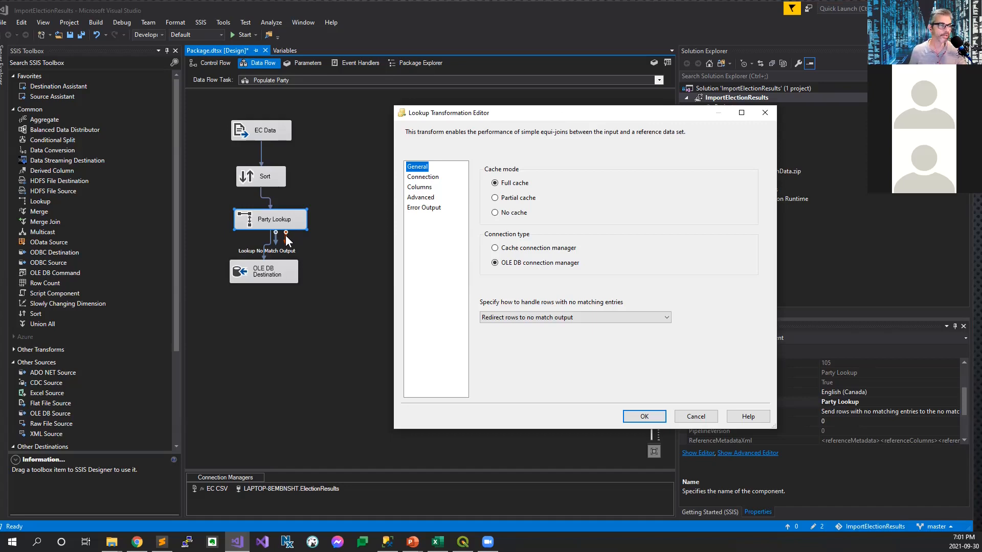
left_click(422, 177)
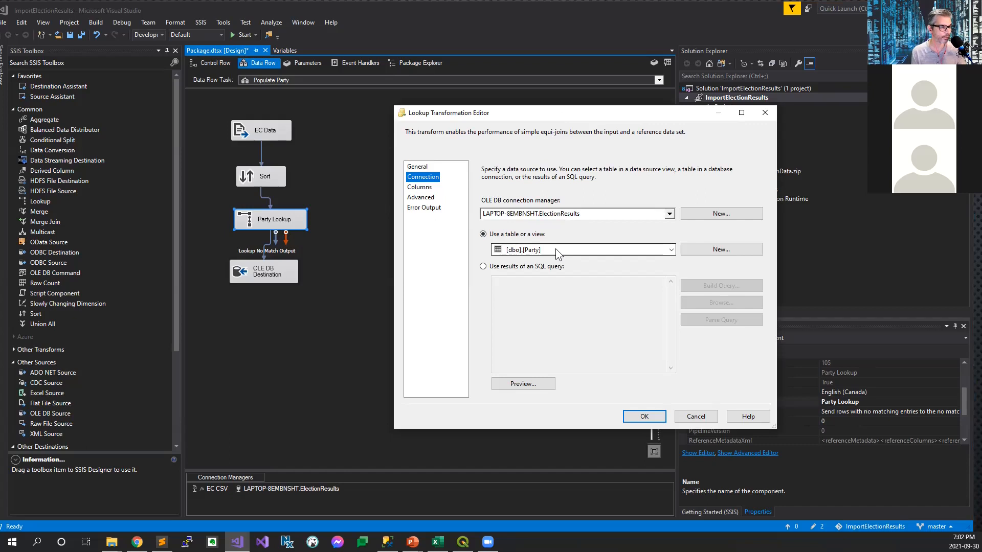
left_click(429, 190)
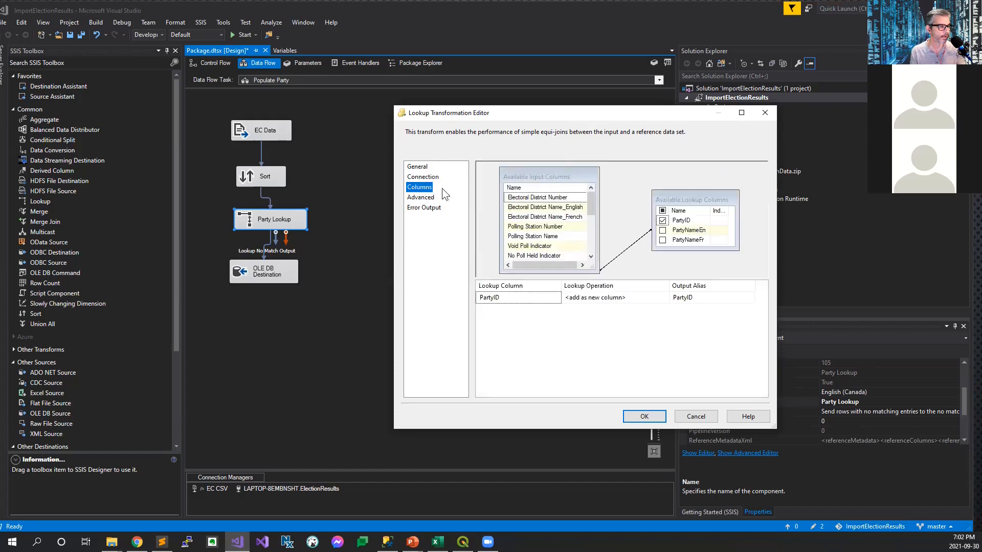
left_click_drag(590, 206, 593, 246)
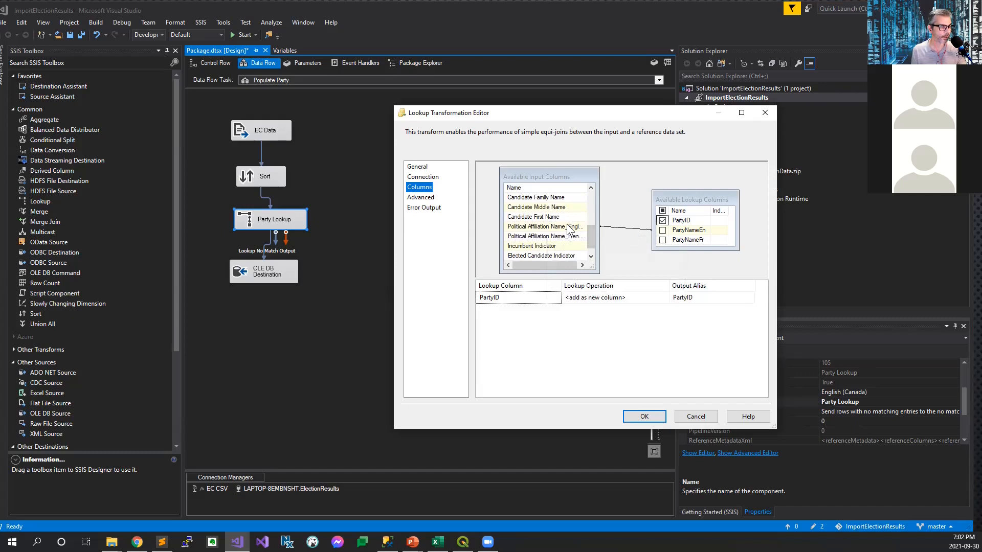
mouse_move(530, 230)
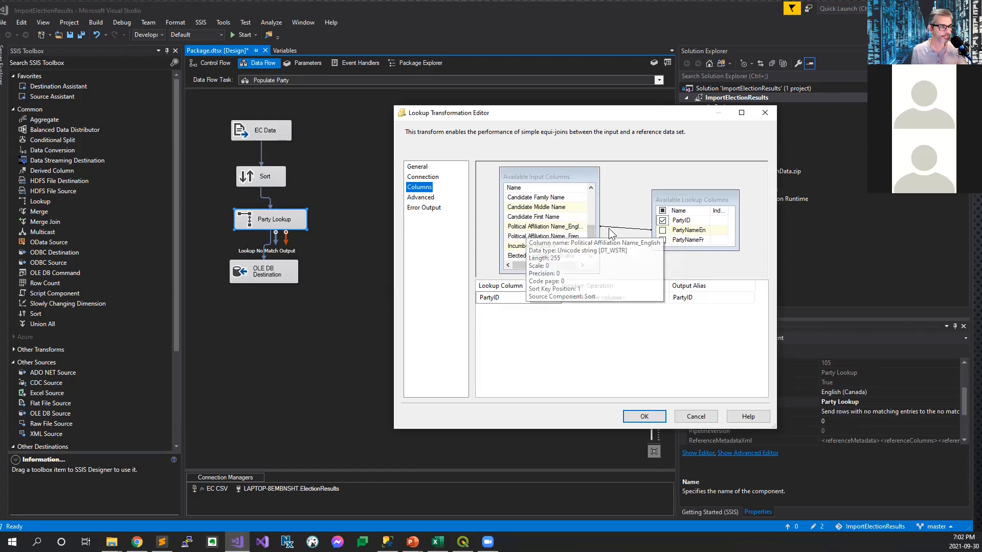
mouse_move(694, 235)
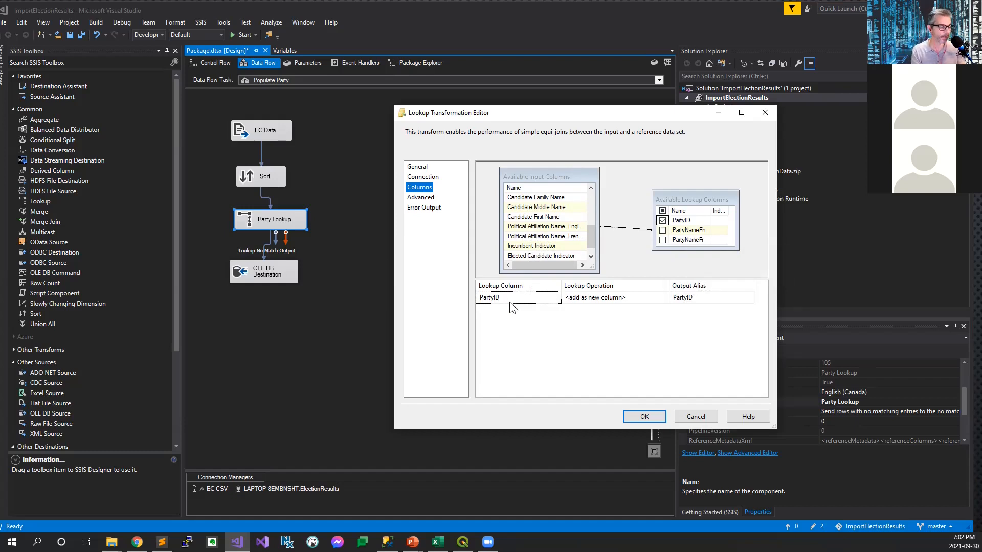
left_click(702, 418)
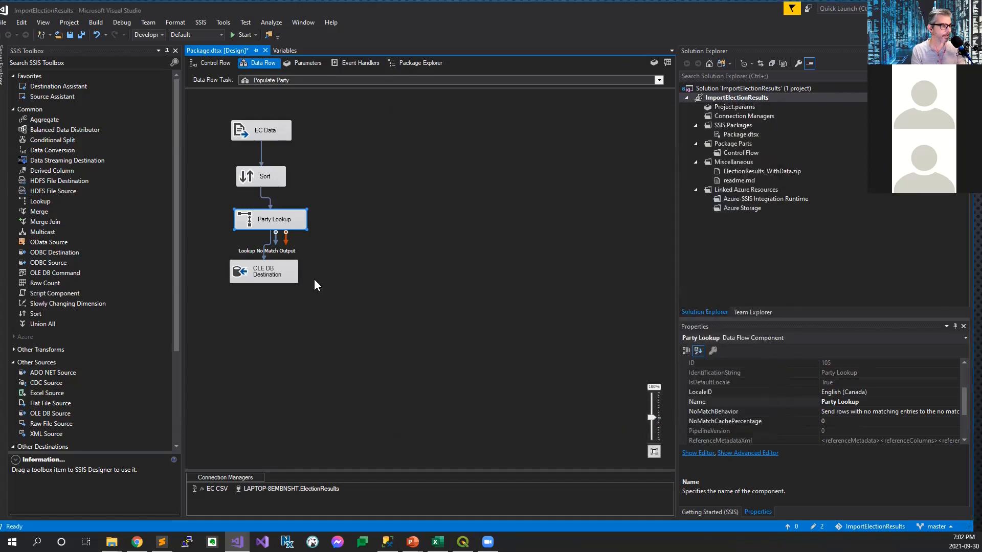
Step: Move the OLE DB Destination slightly lower to widen the gap below Party Lookup in the Populate Party flow
left_click(276, 279)
left_click_drag(273, 298, 274, 304)
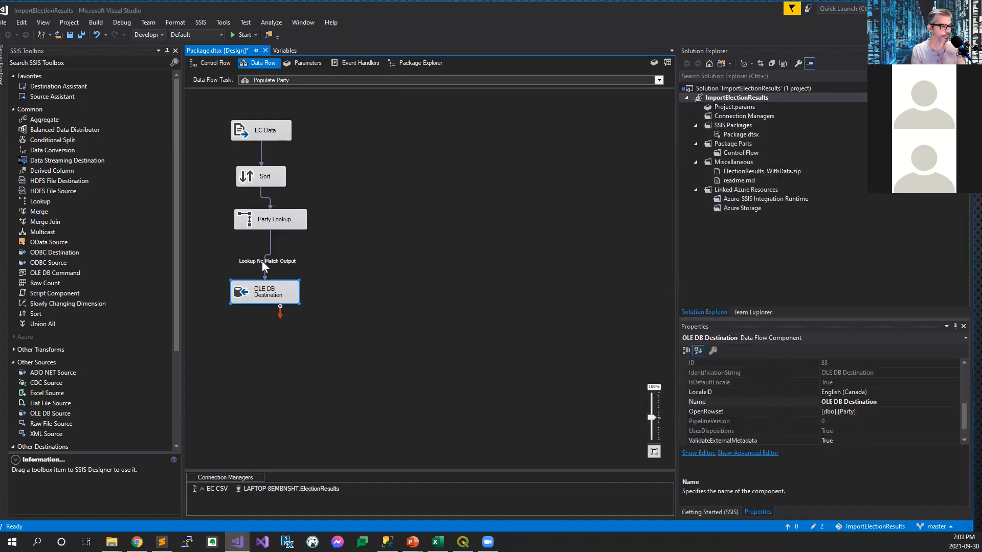
left_click(272, 226)
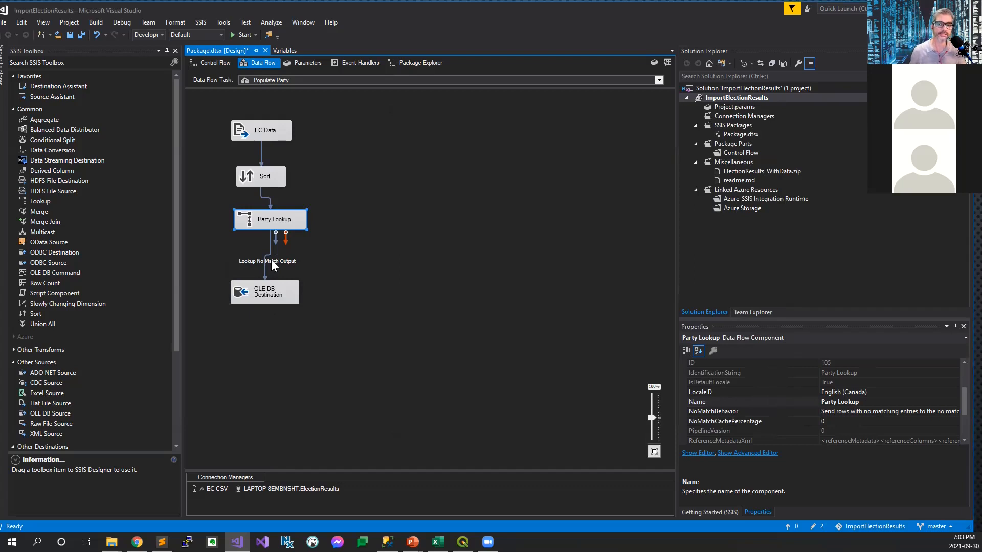
Step: Review the Populate Party OLE DB Destination's target table and its mappings for the English and French party names
double_click(256, 292)
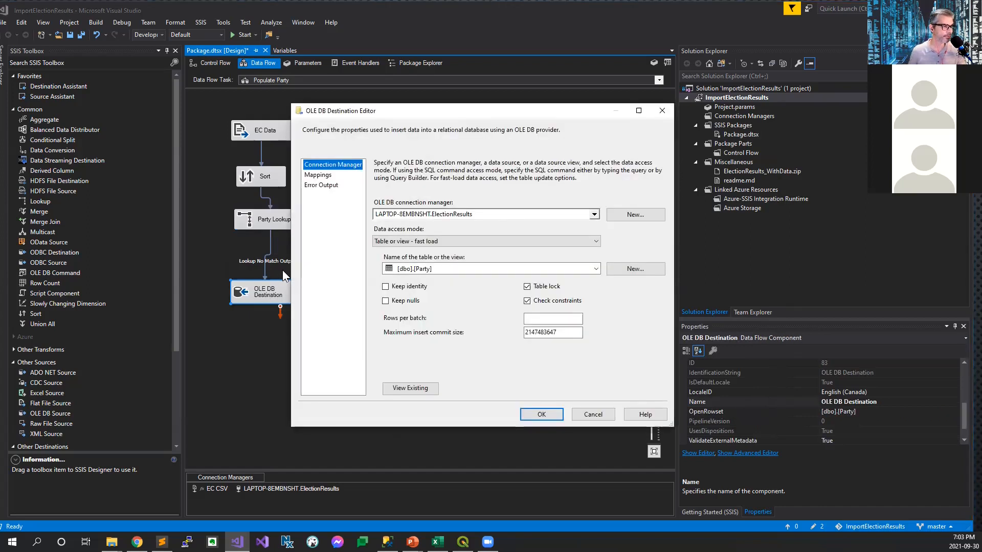
left_click(318, 175)
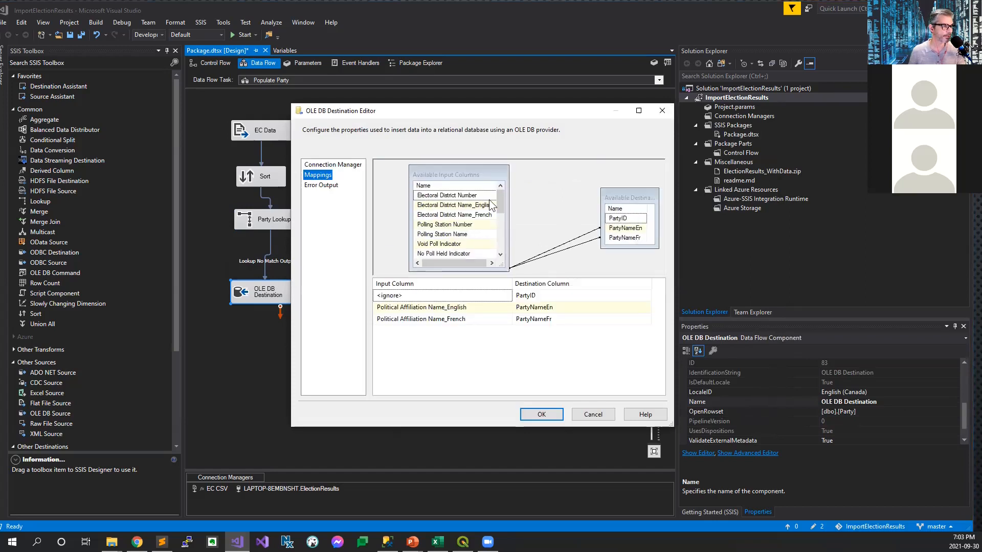
left_click_drag(499, 201, 499, 249)
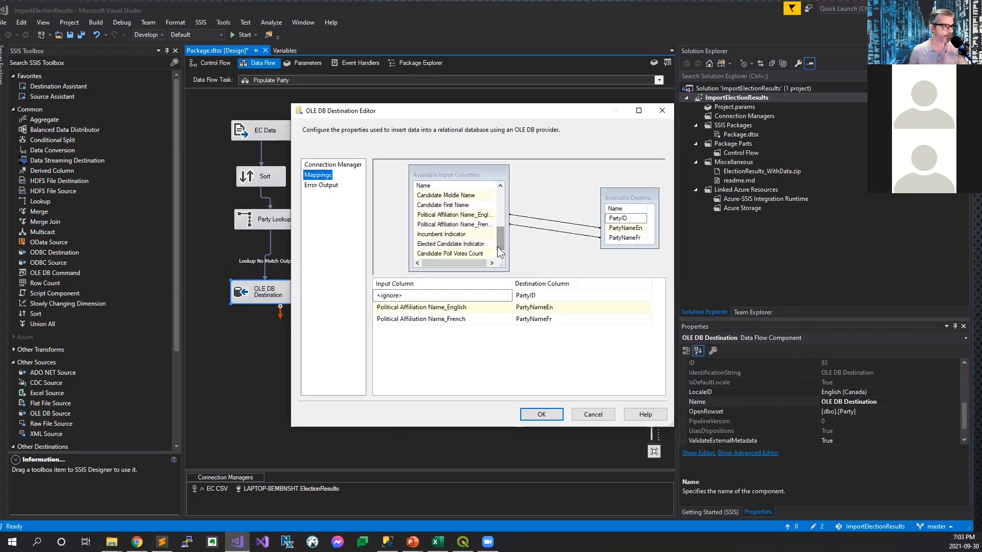
mouse_move(453, 220)
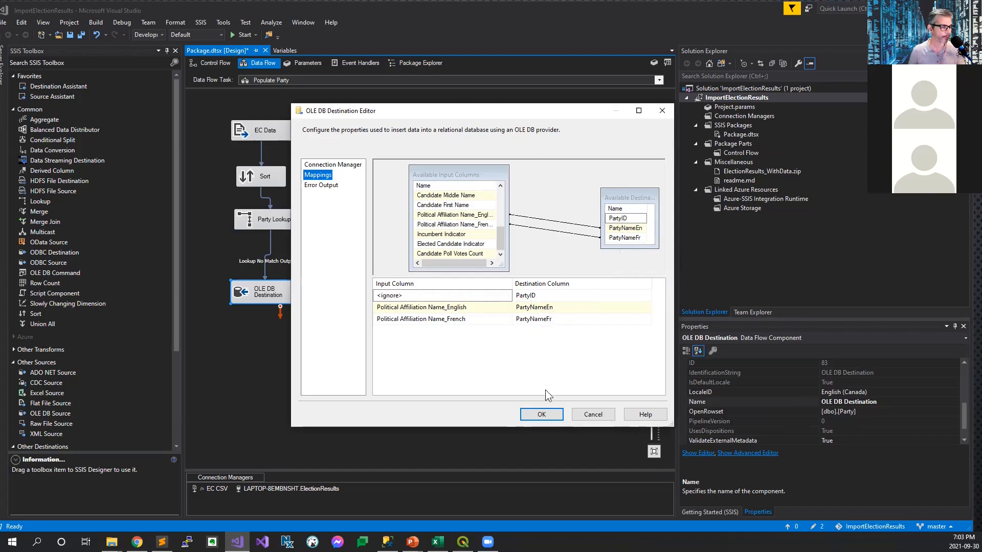
left_click(588, 411)
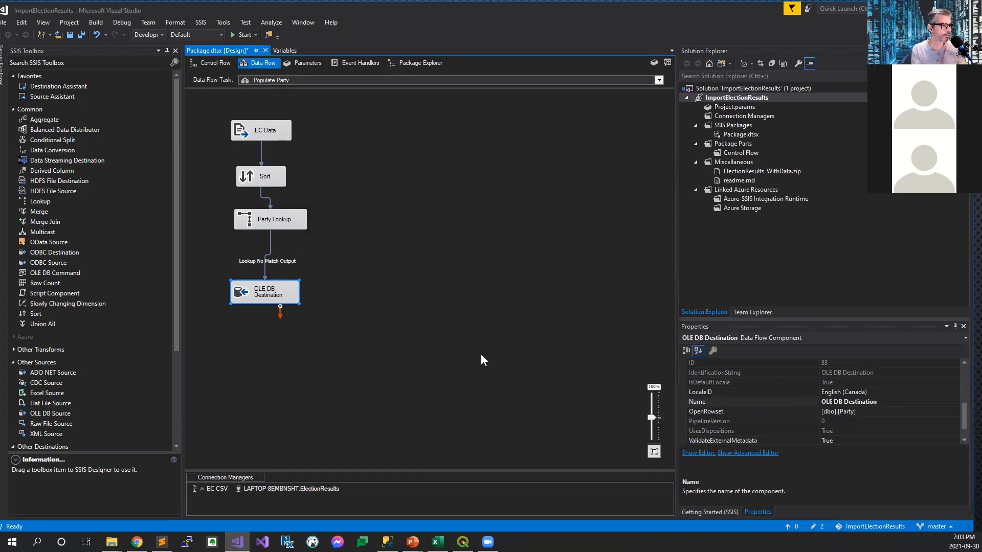
Step: Open the Populate Candidate data flow and review its EC Data connection and the Sort transformation's sort columns
left_click(210, 60)
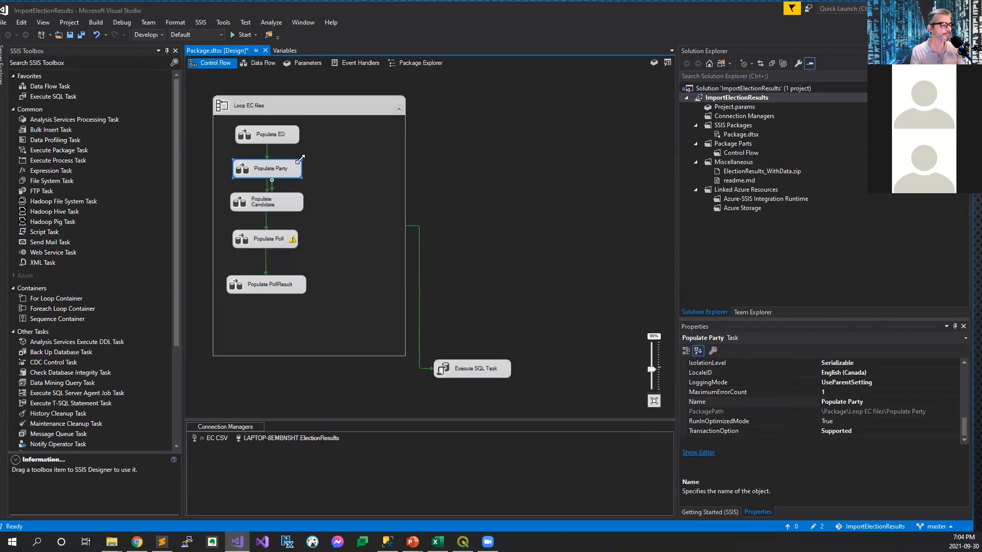
double_click(275, 204)
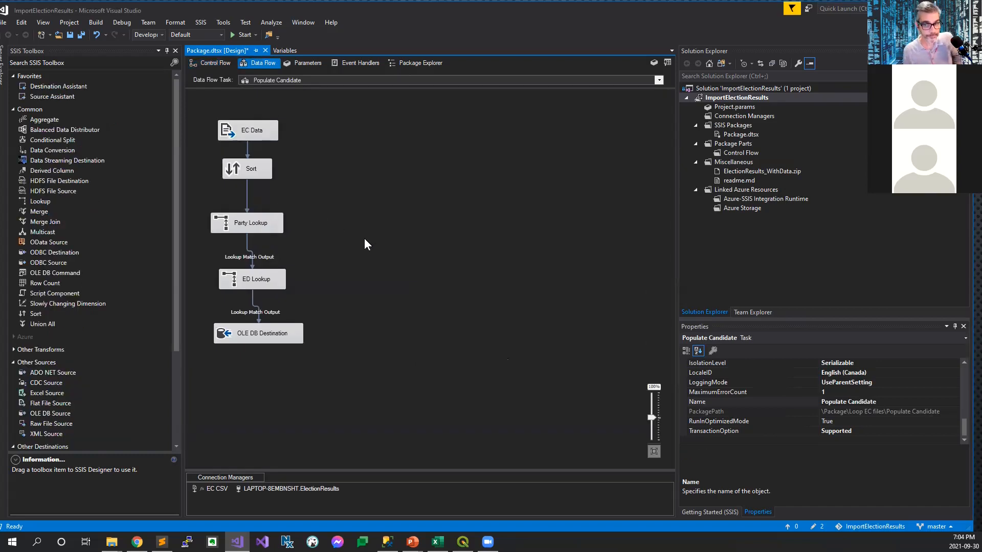
double_click(259, 125)
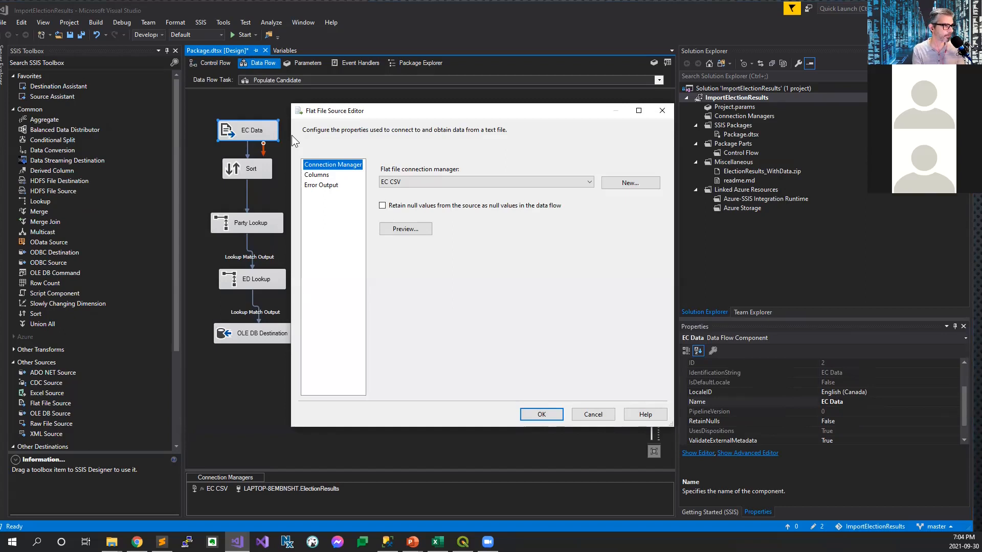
key("Escape")
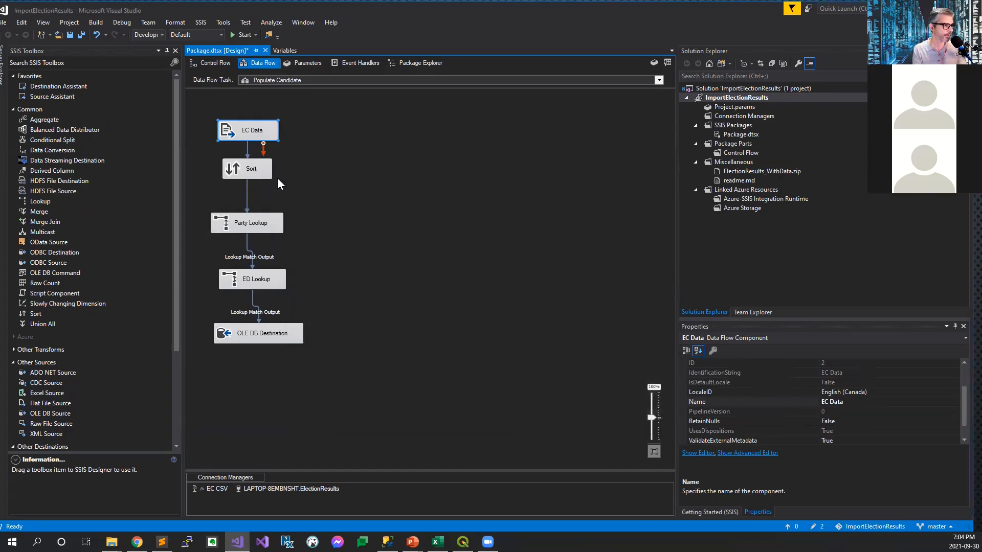
double_click(248, 168)
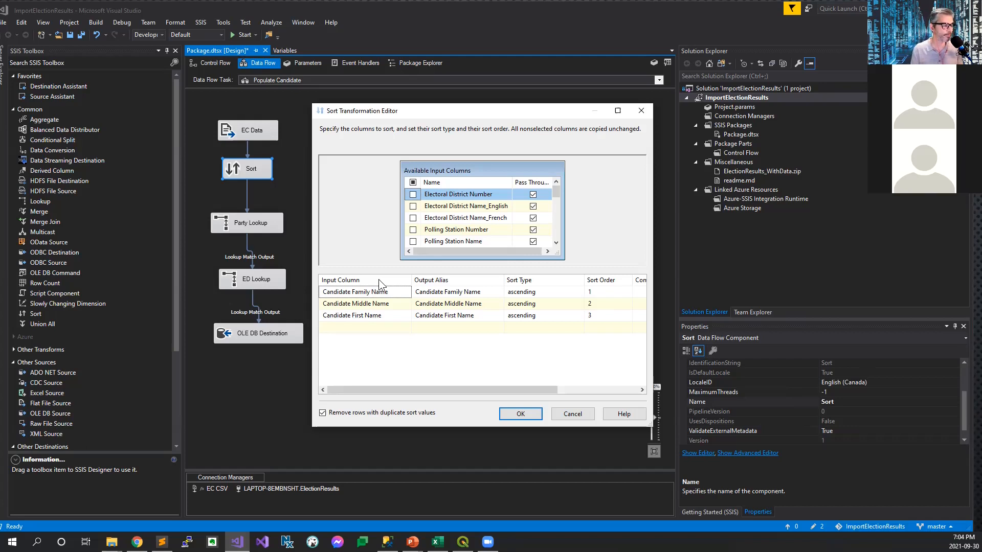
Step: Close the Sort settings and review the Party Lookup column mapping between the political affiliation name and PartyID in the Populate Candidate flow
left_click(568, 414)
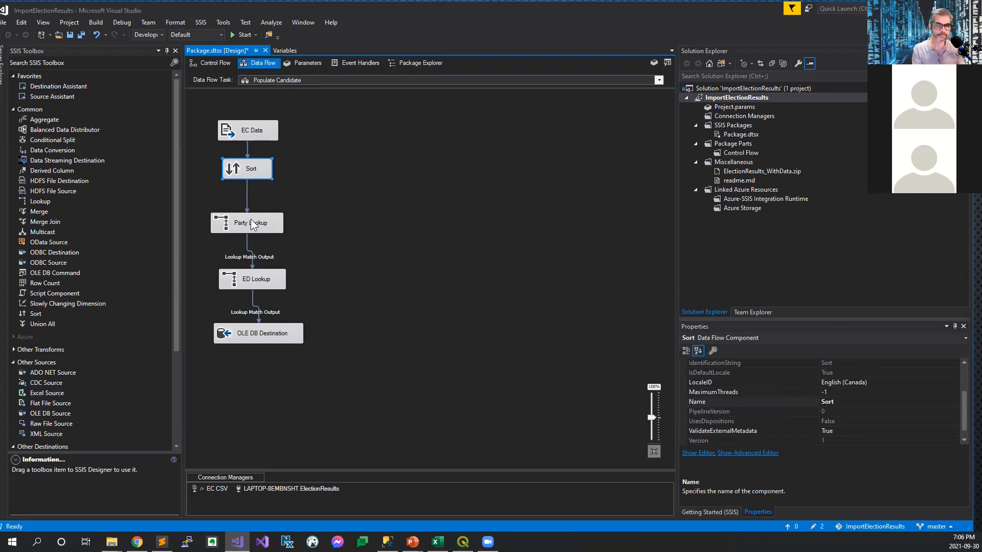
left_click(261, 225)
double_click(260, 225)
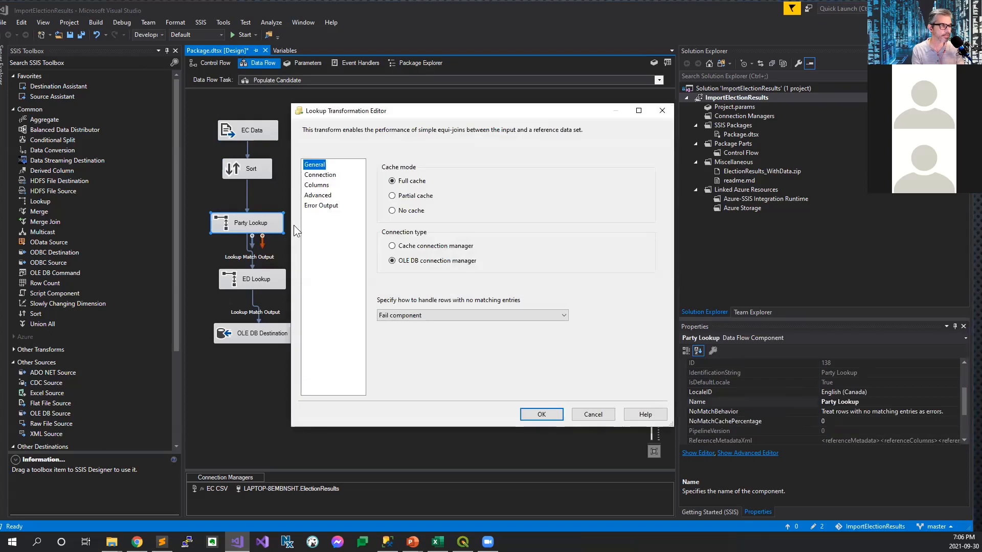
left_click(325, 185)
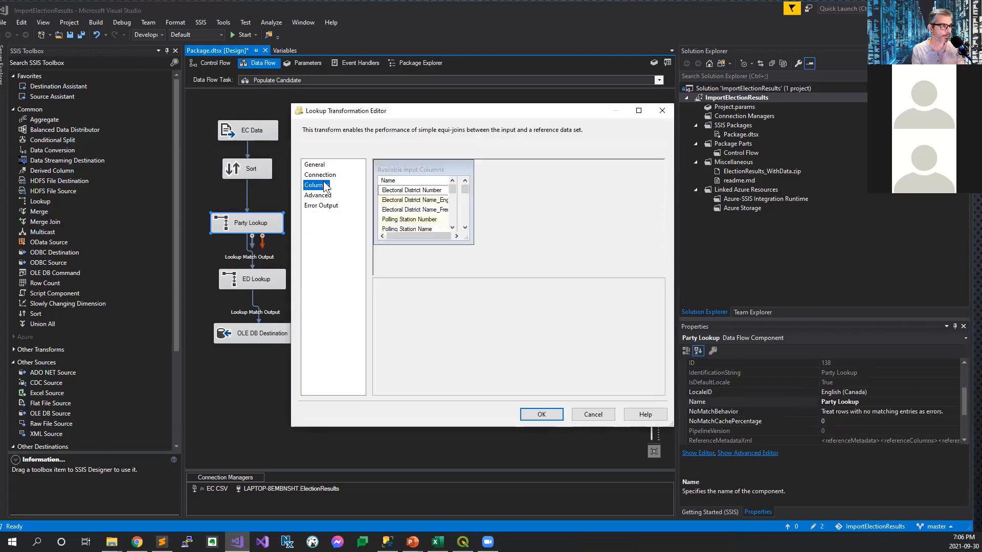
left_click_drag(489, 200, 491, 239)
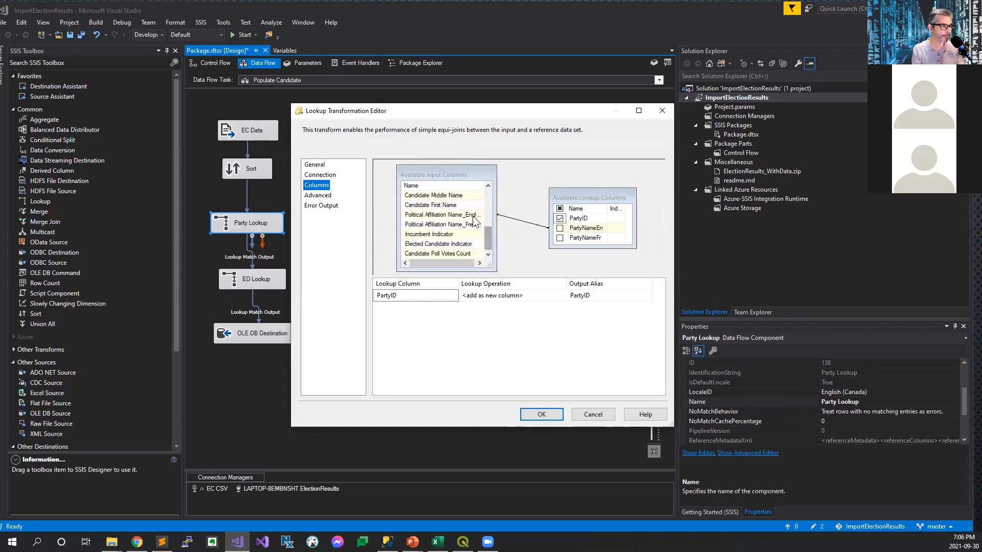
mouse_move(468, 218)
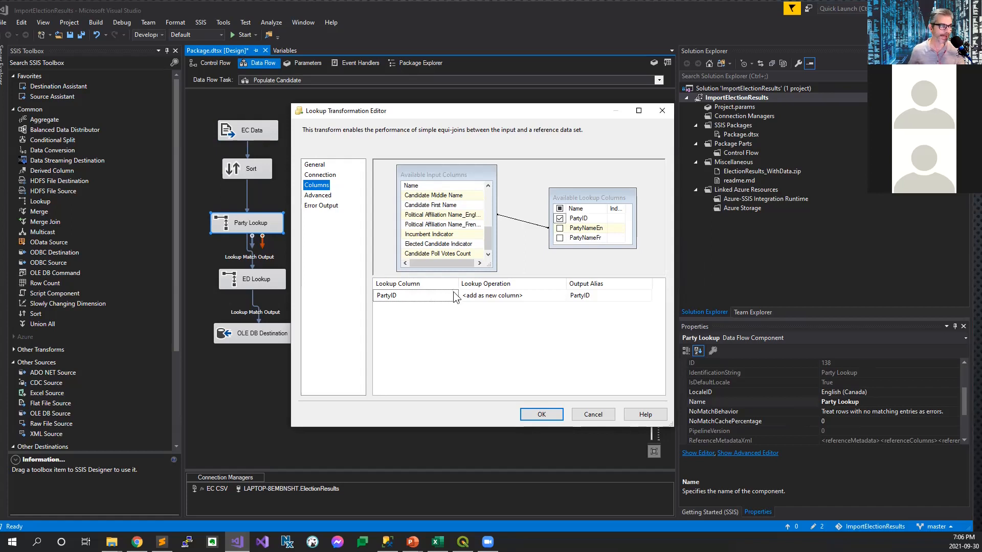
left_click(534, 413)
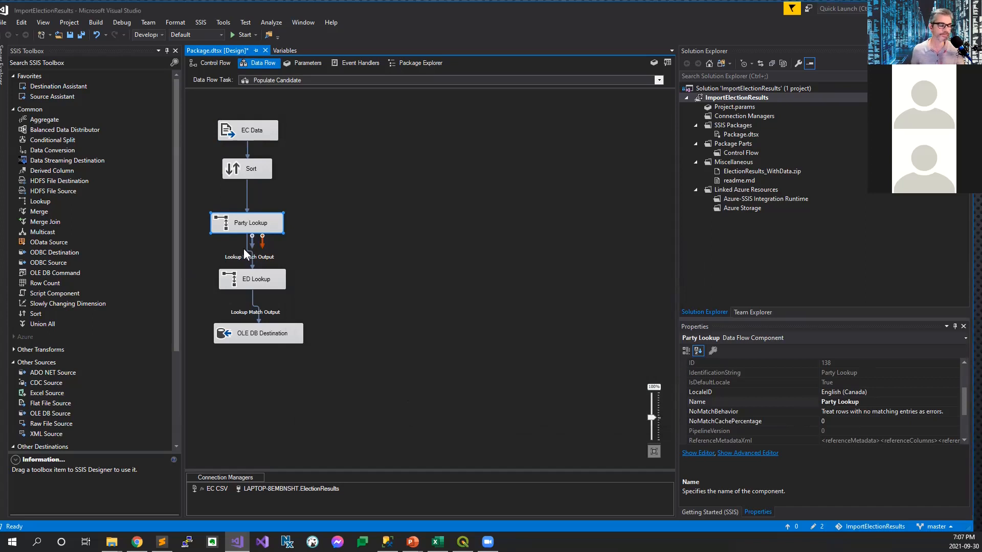
Step: Review the ED Lookup's reference SQL query and its column mapping from electoral district number to EDID in the Populate Candidate flow
double_click(251, 281)
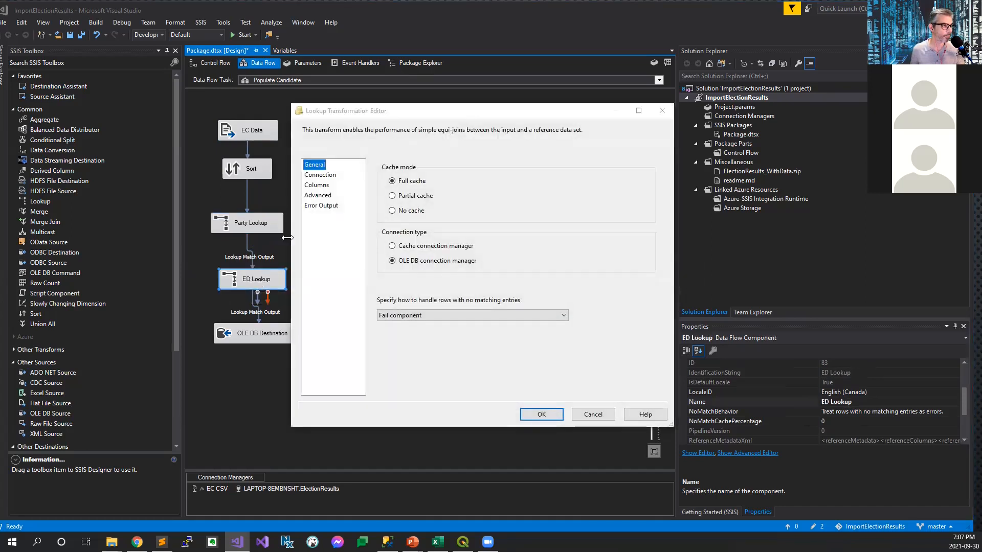
left_click(322, 175)
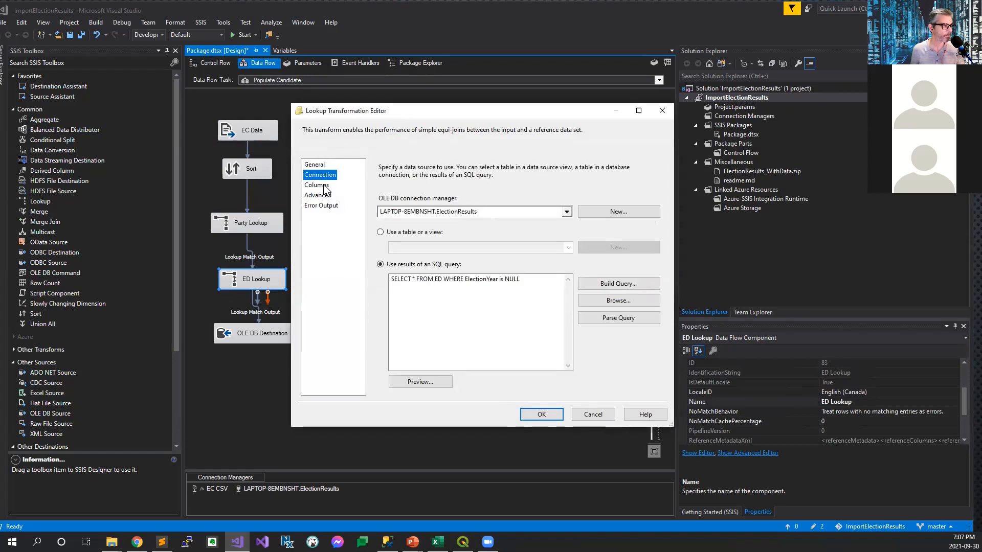
left_click(323, 185)
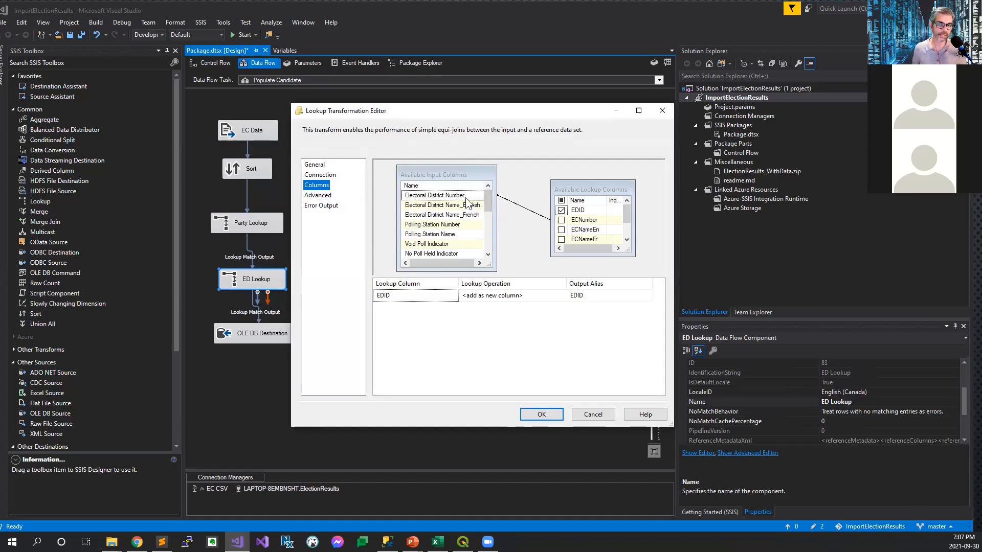
mouse_move(466, 199)
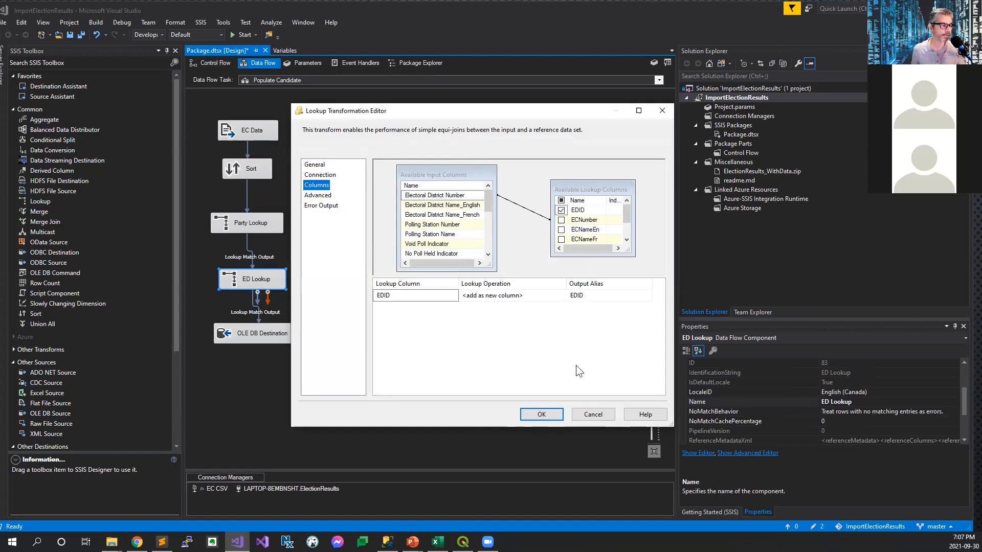
left_click(581, 416)
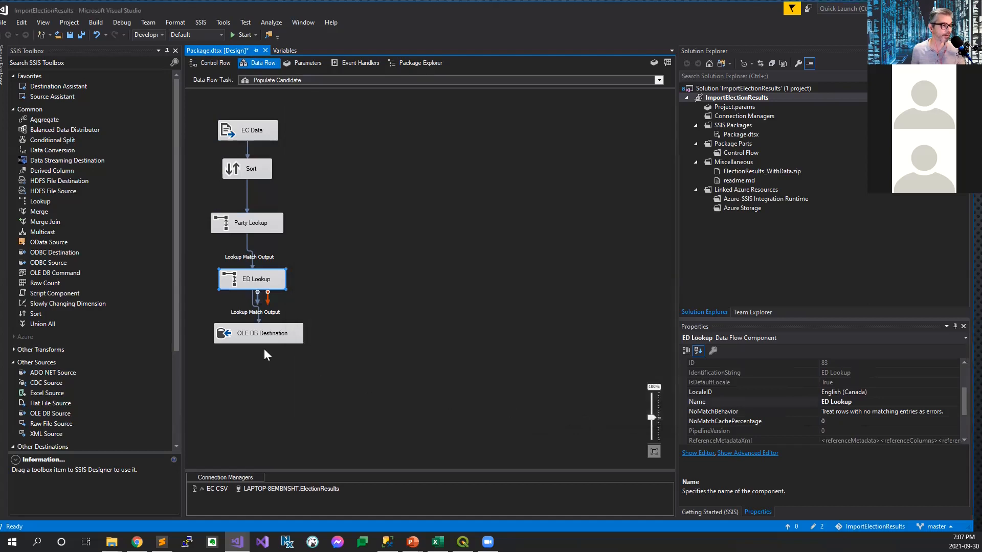
Step: Review the Populate Candidate OLE DB Destination's target table and its input-to-destination column mappings
double_click(260, 330)
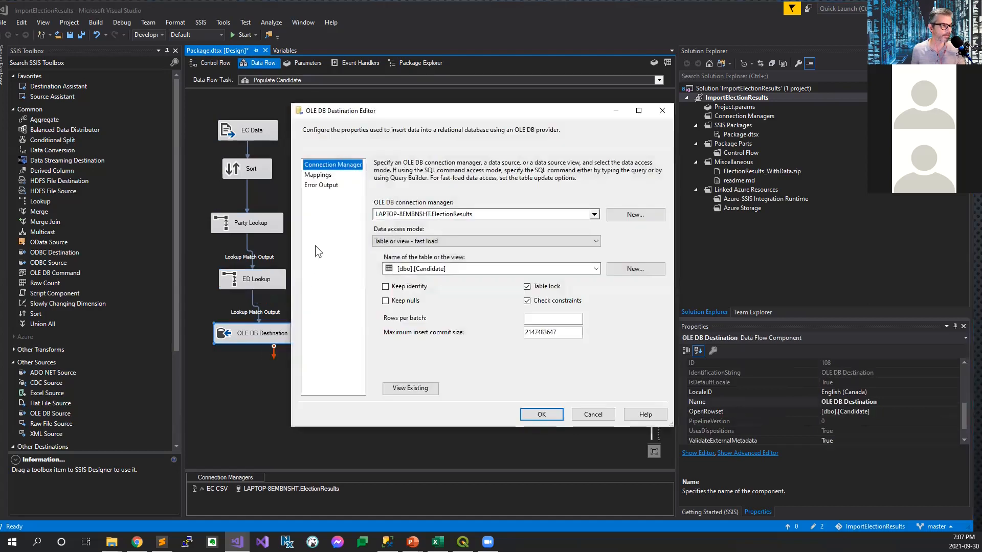
left_click(318, 175)
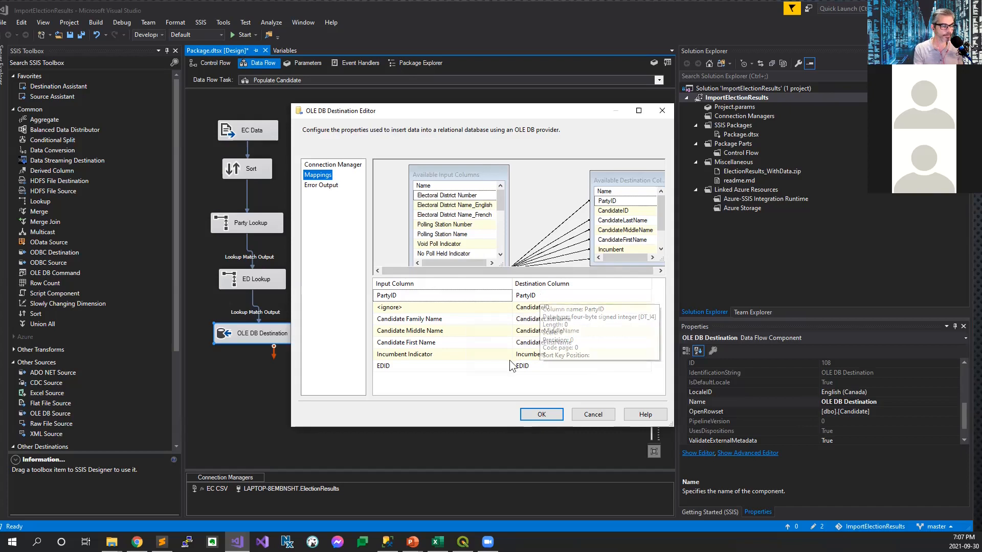
mouse_move(504, 368)
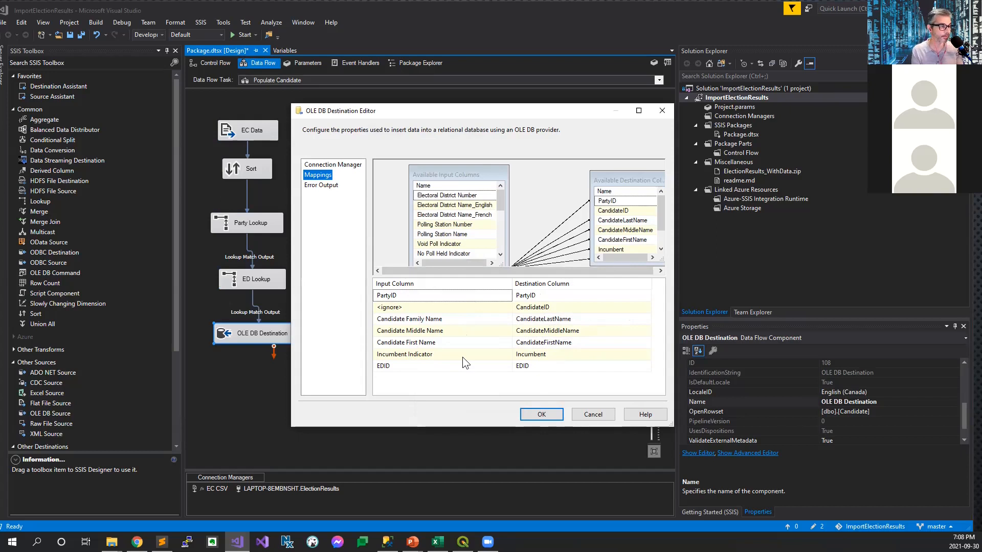
left_click(577, 418)
Step: Open the Populate Poll data flow and review its EC Data source and the Sort transformation's sort column and duplicate removal
left_click(210, 63)
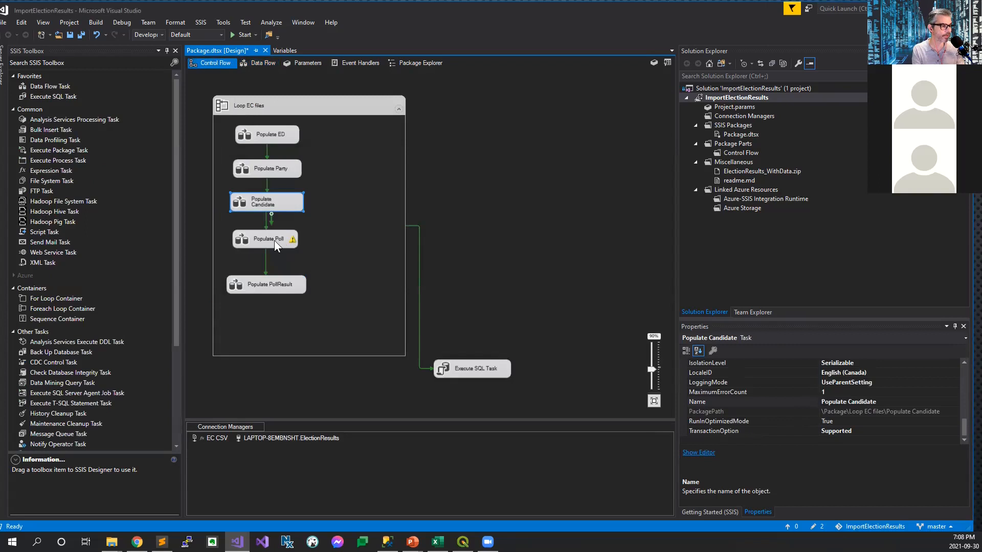
double_click(290, 242)
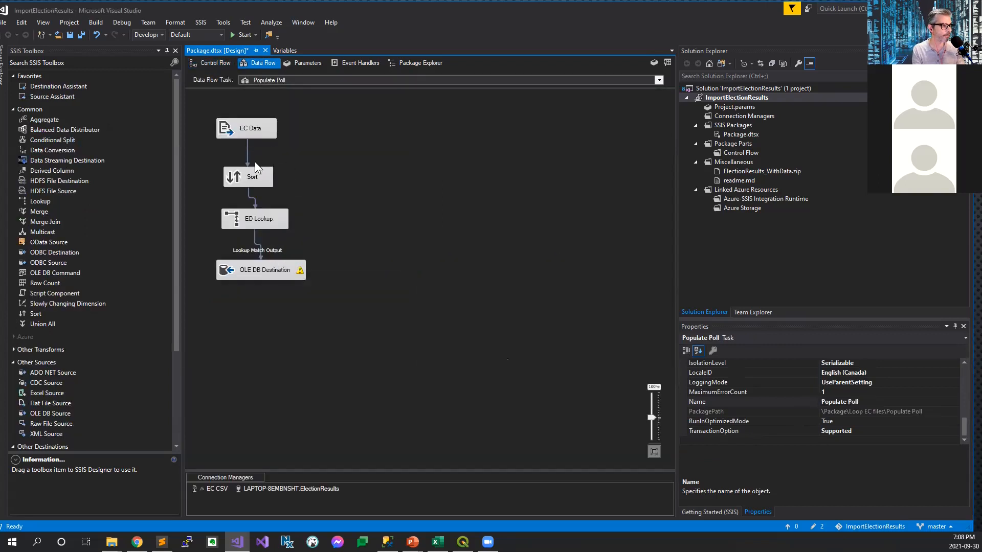
double_click(245, 132)
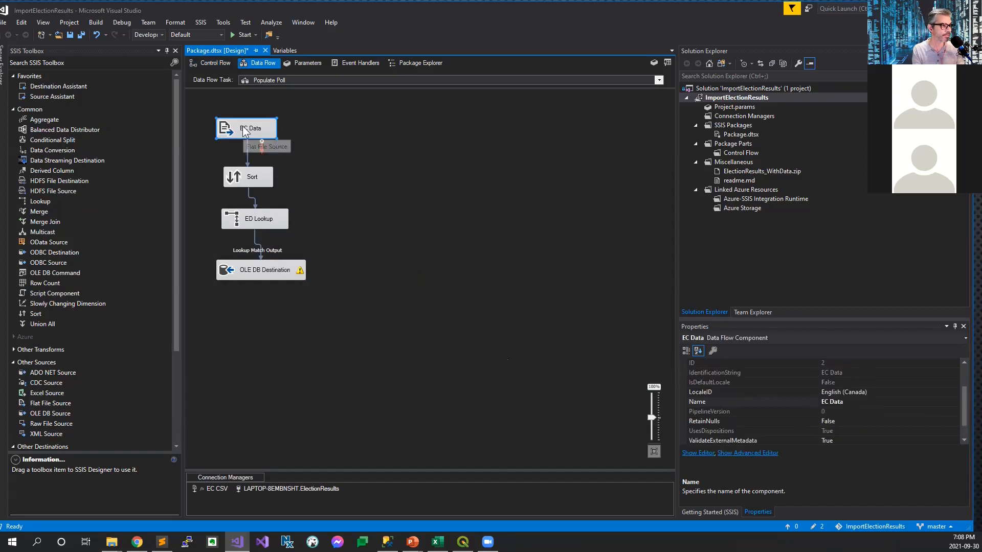
key("Escape")
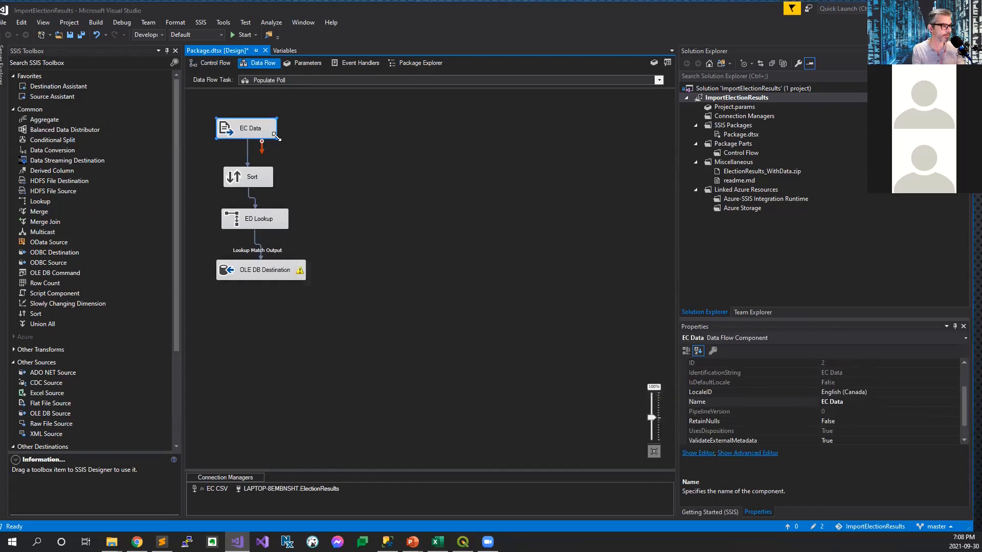
double_click(254, 178)
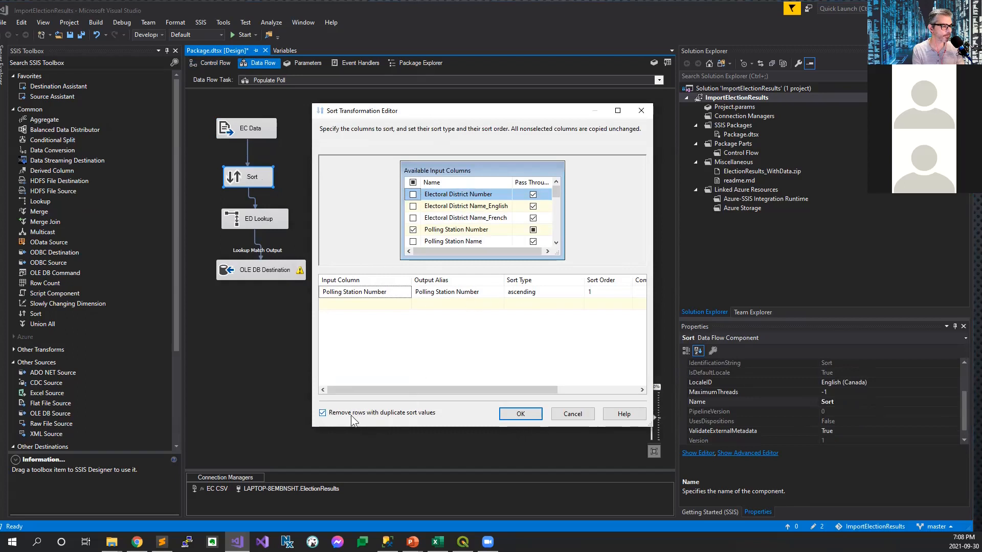
key("Return")
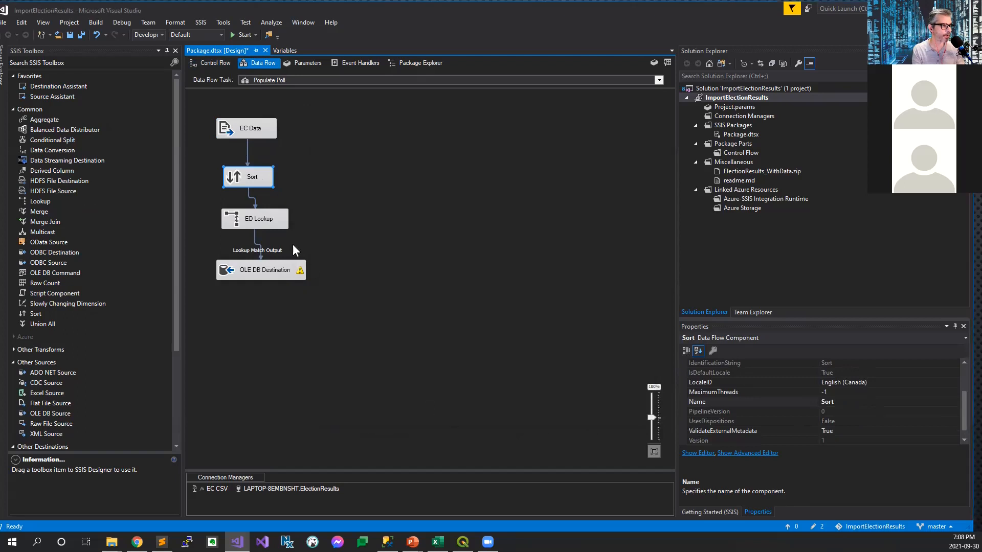
Step: Review the ED Lookup's no-match handling and its column mapping in the Populate Poll flow
double_click(252, 221)
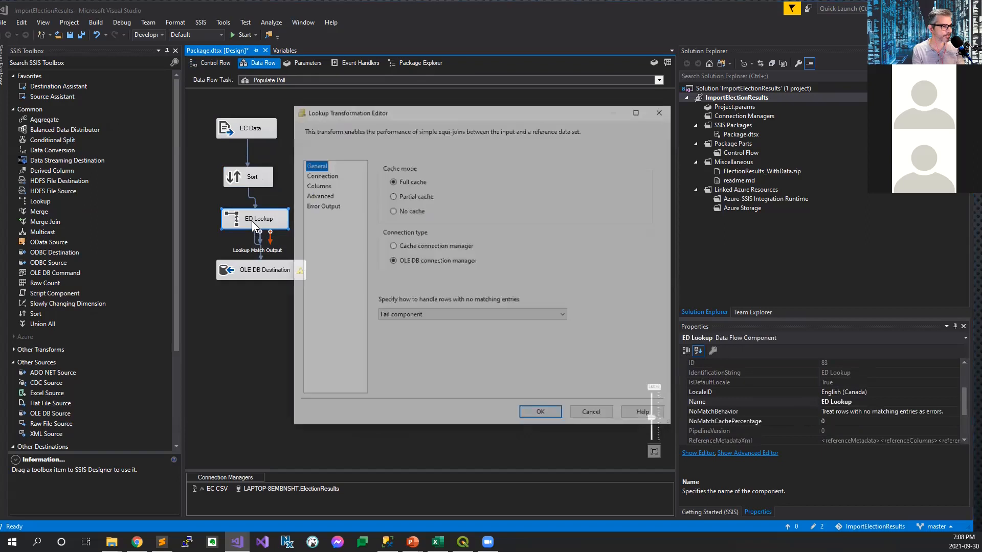
left_click(326, 185)
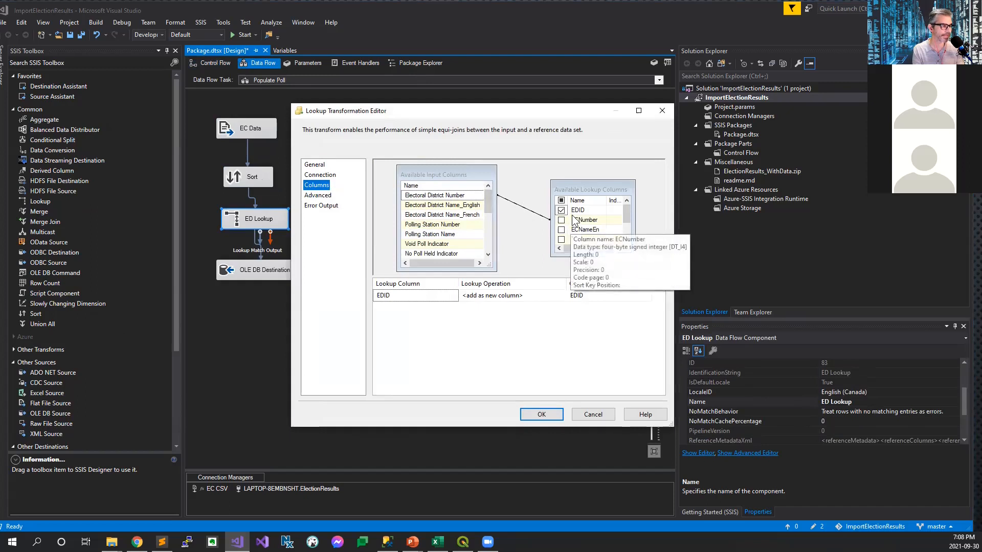
key("Return")
Step: Review the Populate Poll OLE DB Destination's target table and its column mappings for the polling station data
double_click(249, 272)
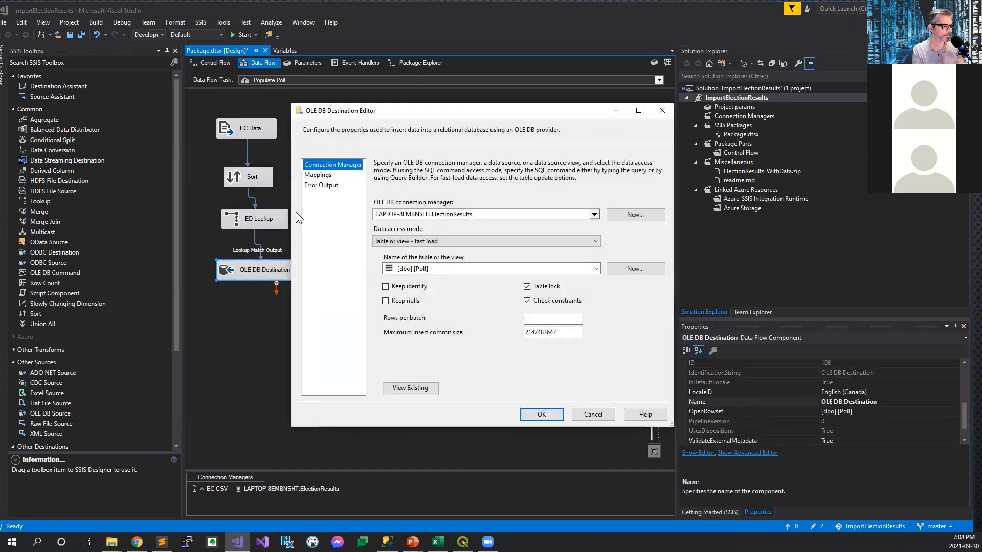
left_click(318, 176)
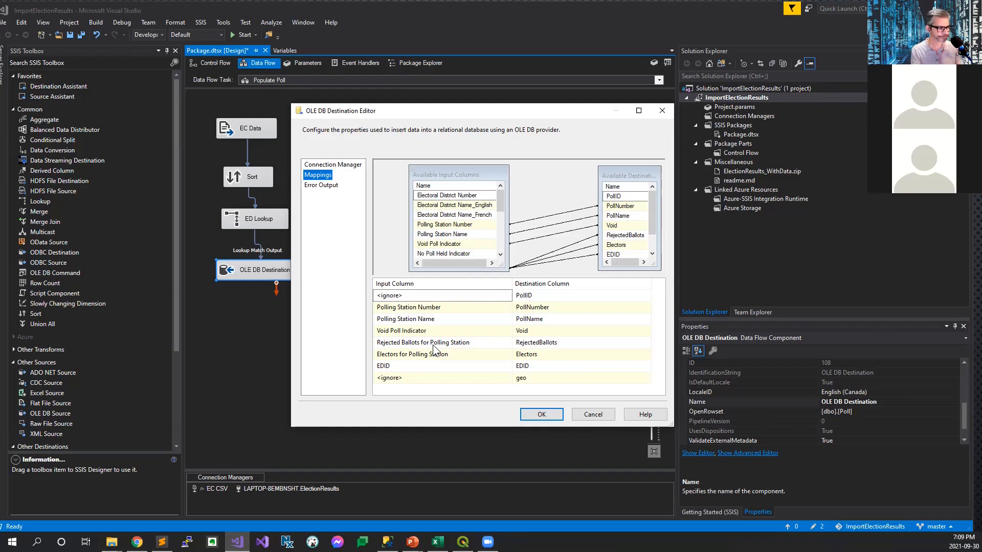
left_click(588, 413)
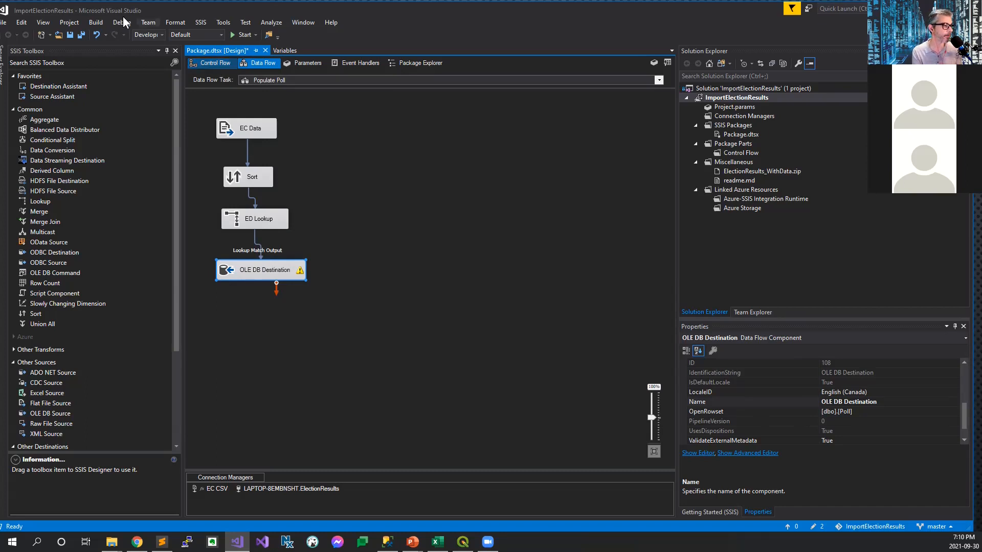
Step: Open the Populate PollResult data flow and review its OLE DB Destination's target table and mappings for poll, candidate and votes
left_click(206, 63)
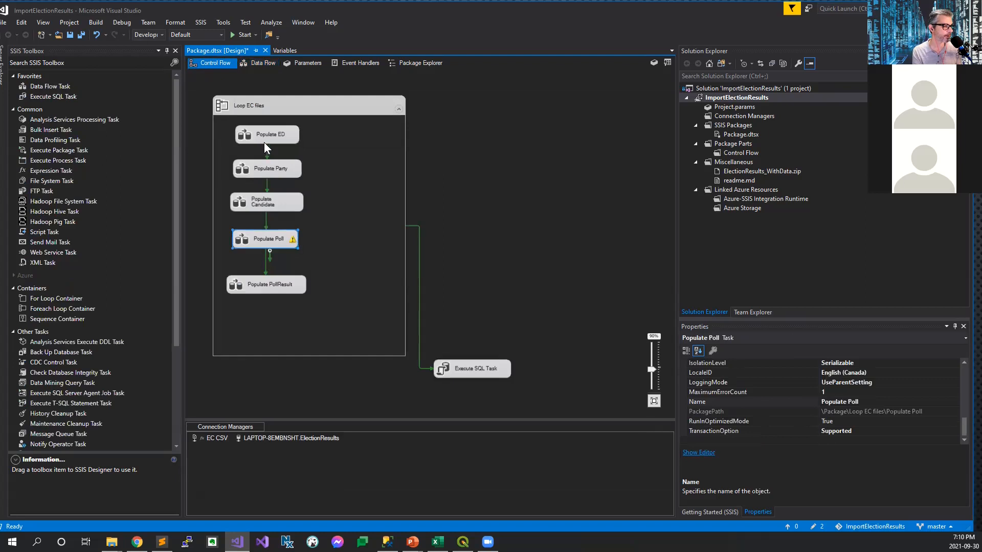
double_click(275, 287)
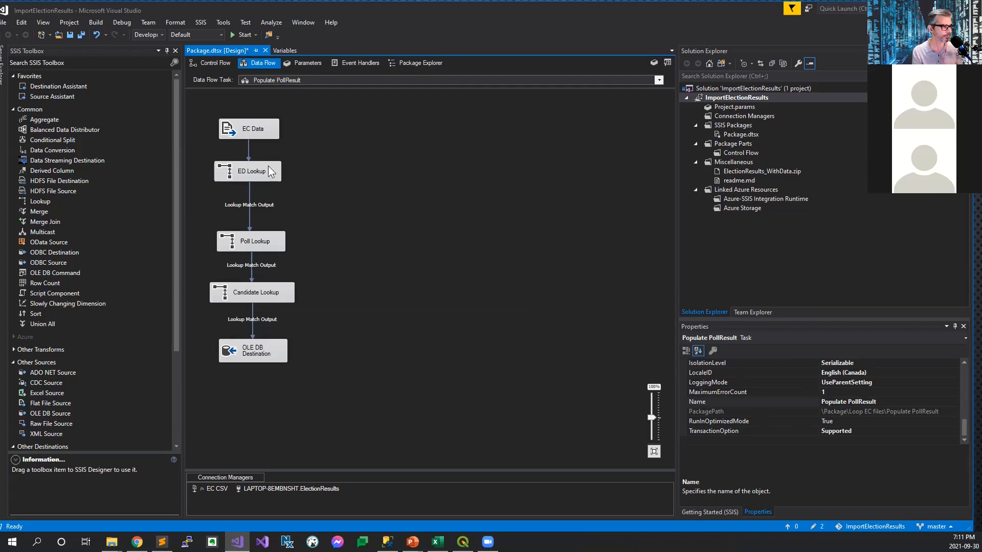
left_click(259, 356)
double_click(259, 357)
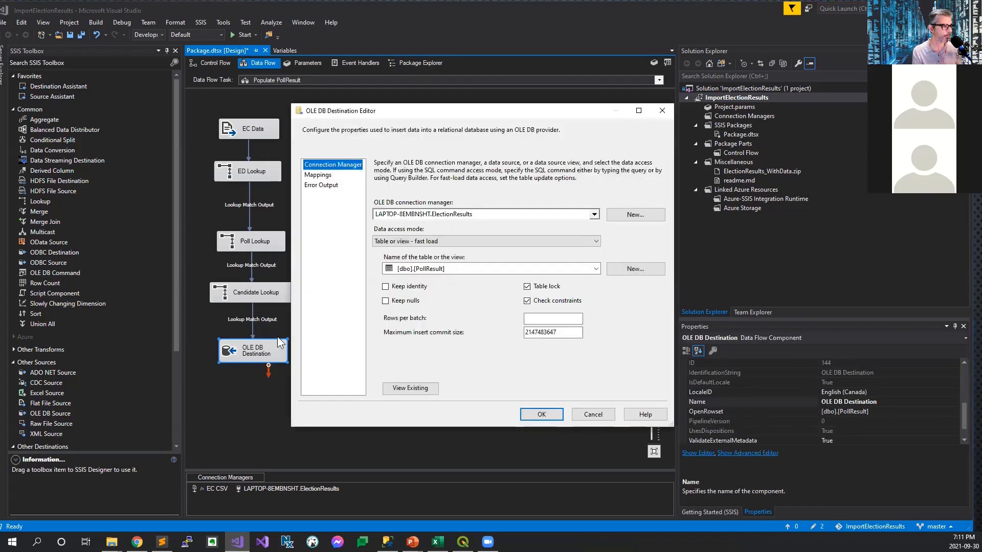
left_click(325, 175)
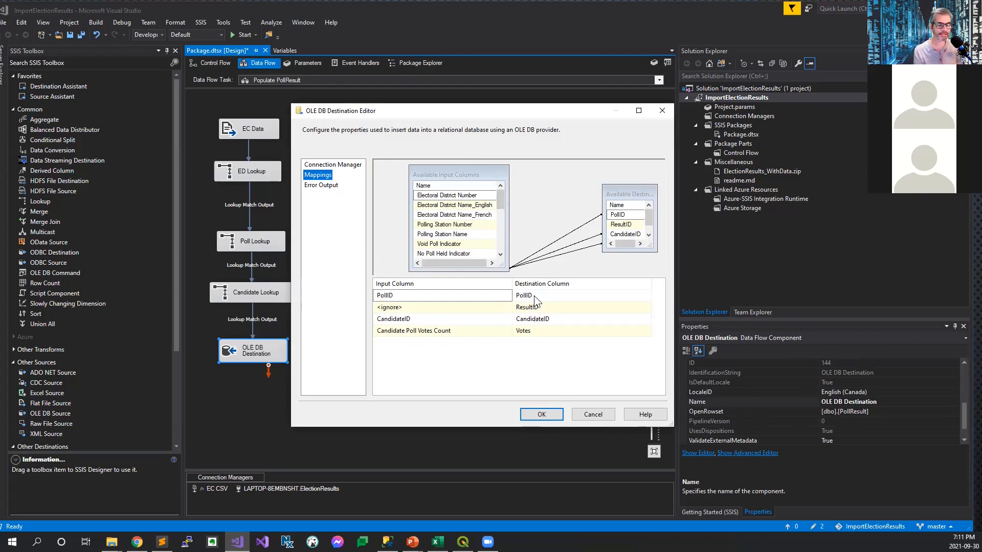
mouse_move(533, 296)
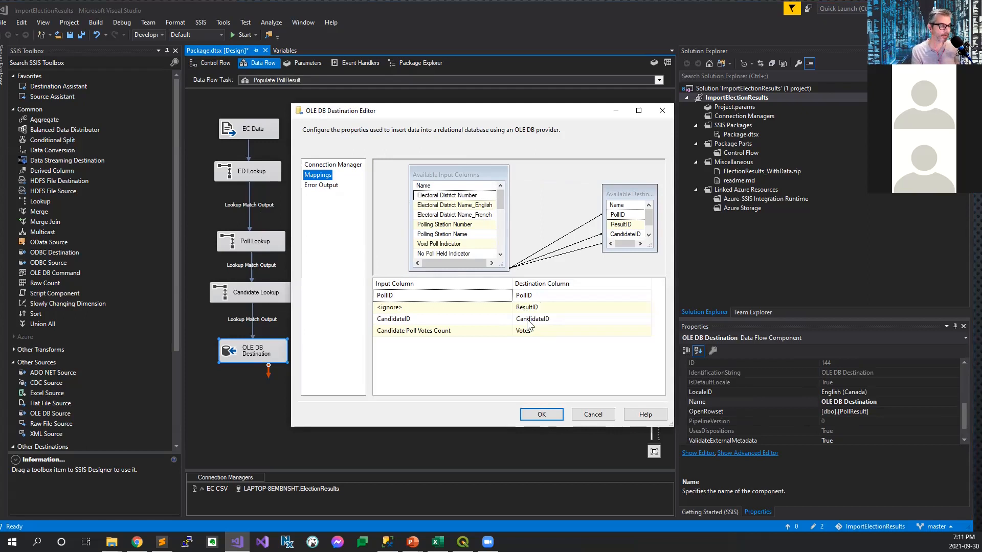
mouse_move(528, 324)
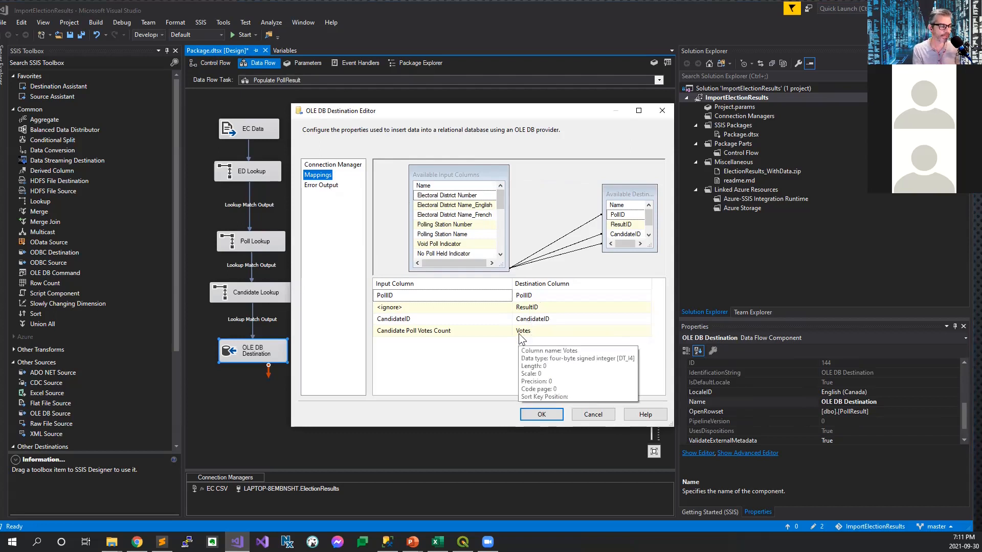
left_click(592, 414)
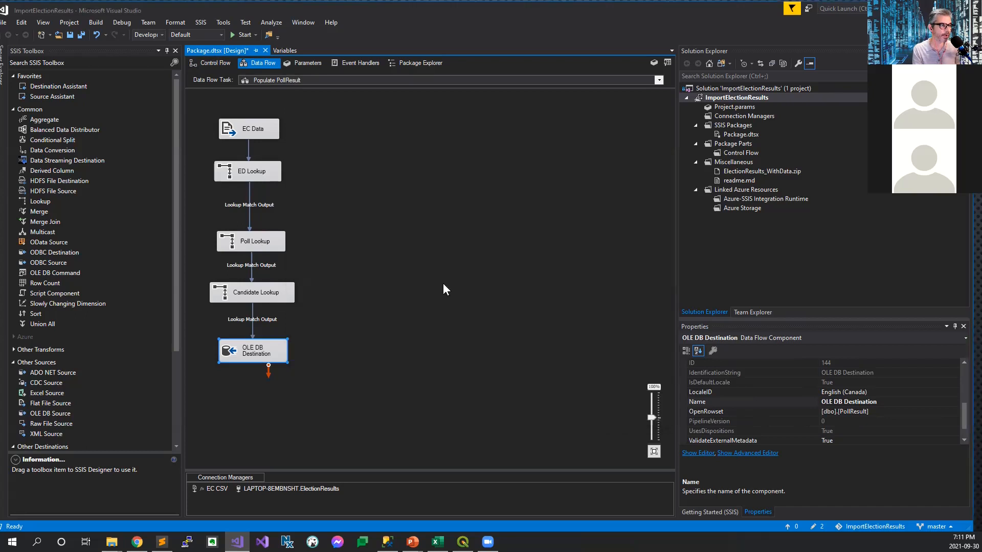
Step: Return to the control flow and examine the full SQL statement of the Execute SQL Task, leaving it without changes
left_click(207, 63)
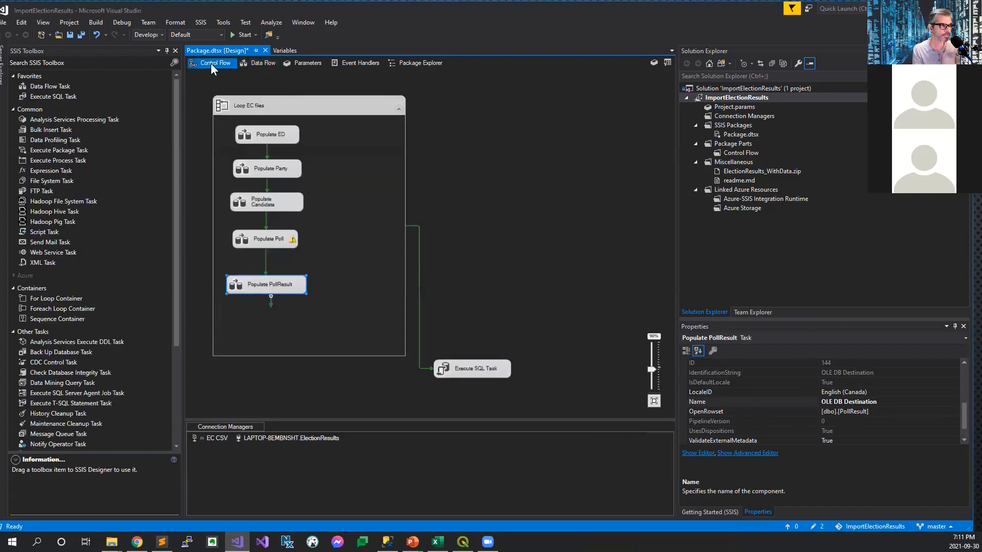
double_click(481, 366)
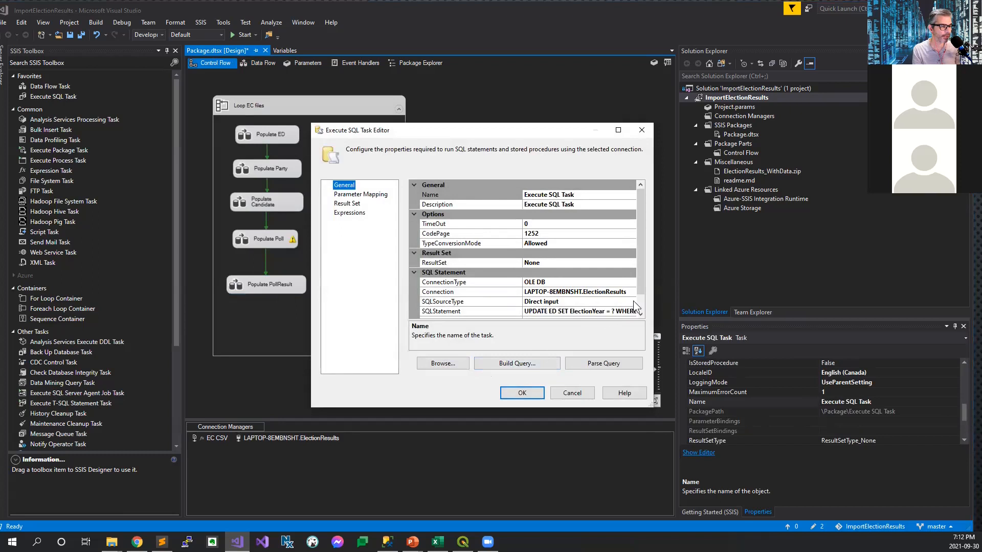
scroll(636, 301, "down", 1)
left_click(621, 292)
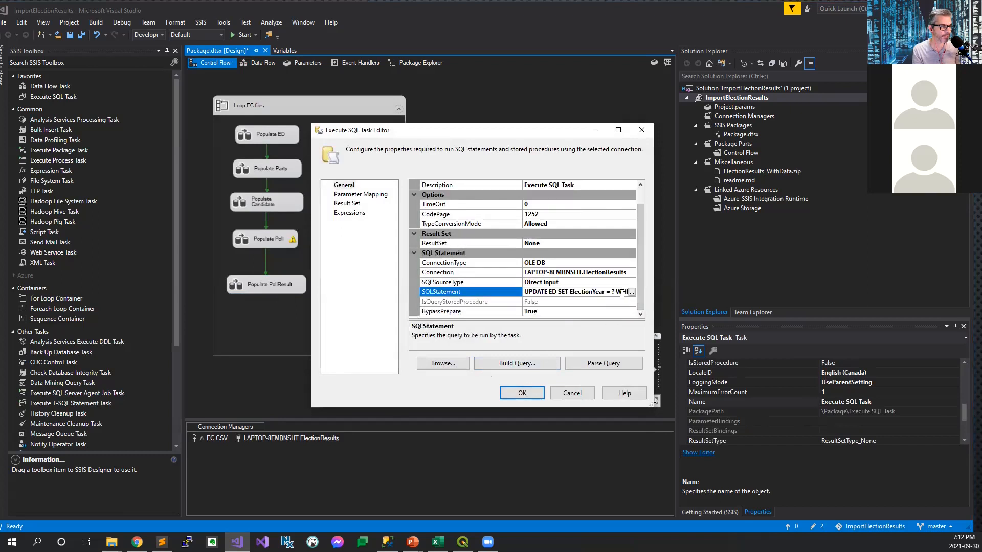
left_click(632, 293)
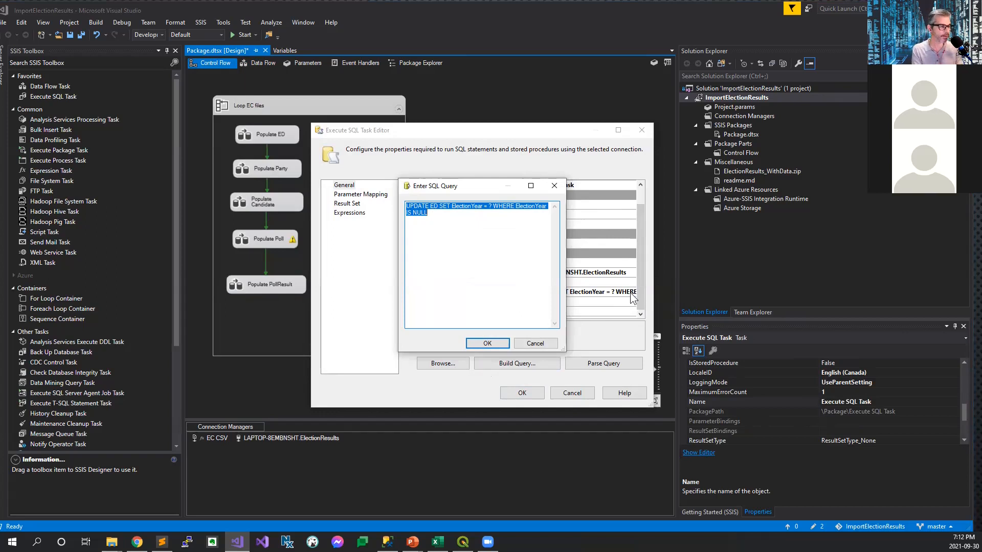
left_click(535, 344)
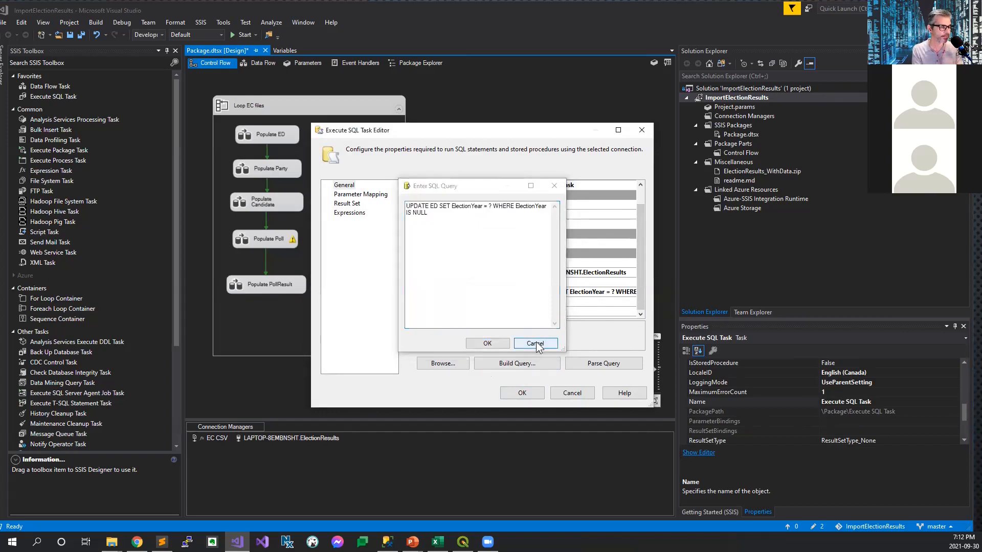
left_click(572, 393)
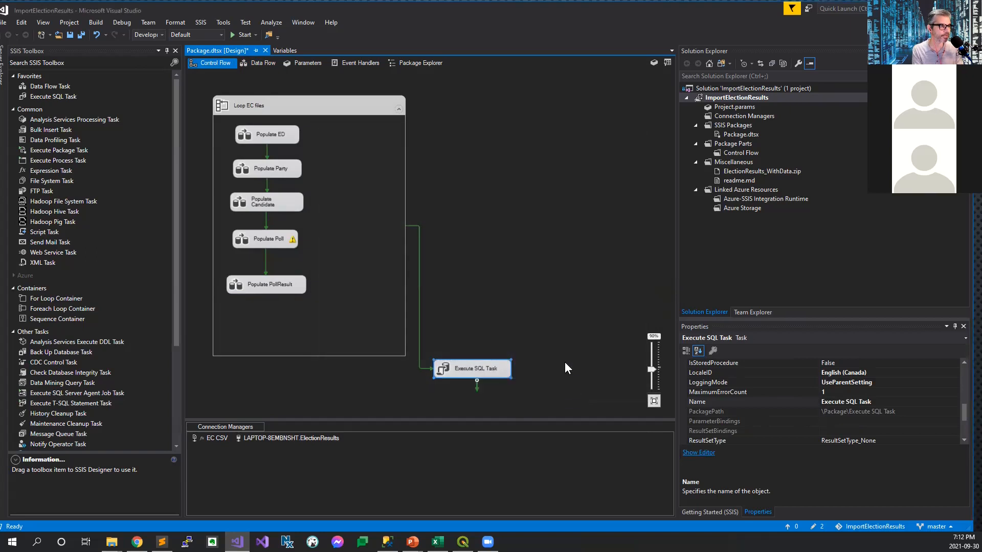
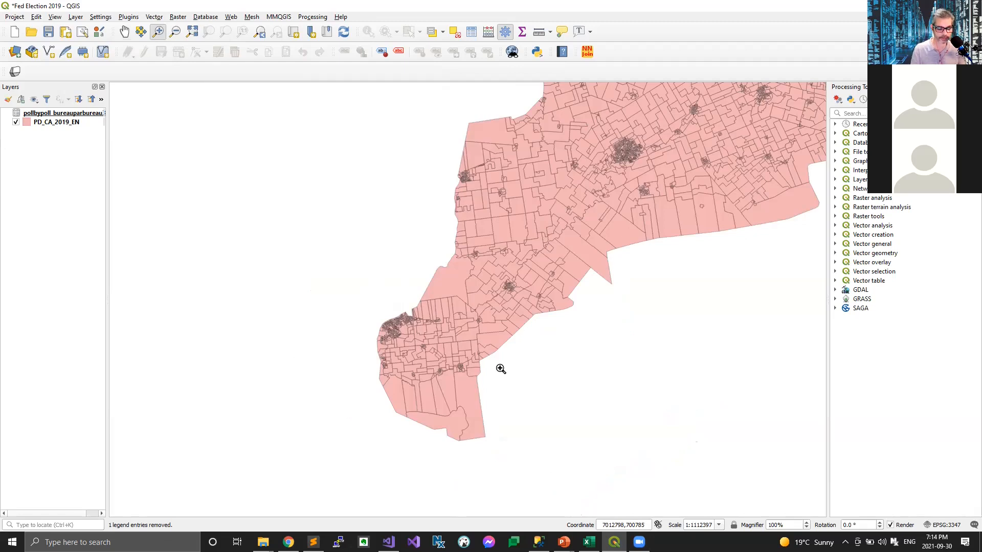
Step: Examine the dense polling division boundaries at the southwestern end of the PD_CA_2019_EN layer up close
left_click_drag(354, 298, 548, 413)
left_click_drag(162, 103, 517, 305)
left_click_drag(168, 204, 710, 451)
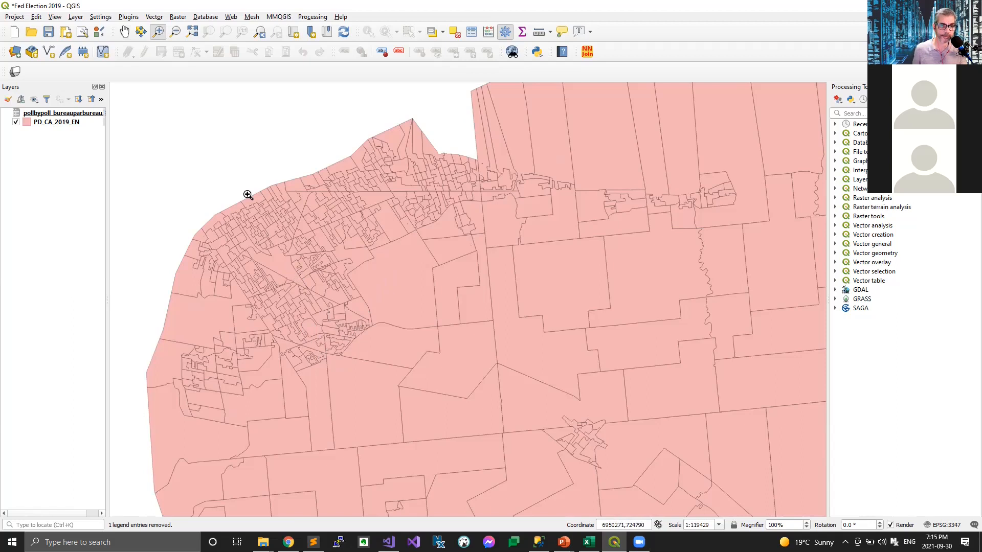
Step: Set up an export of the PD_CA_2019_EN layer as Comma Separated Value [CSV] with the GEOMETRY layer option set to AS_WKT
left_click(53, 123)
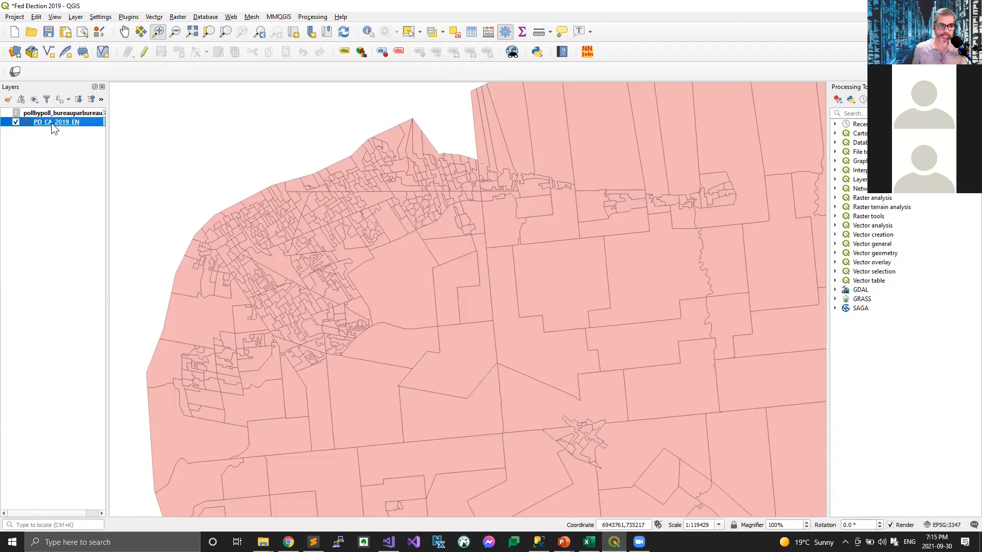
left_click(75, 17)
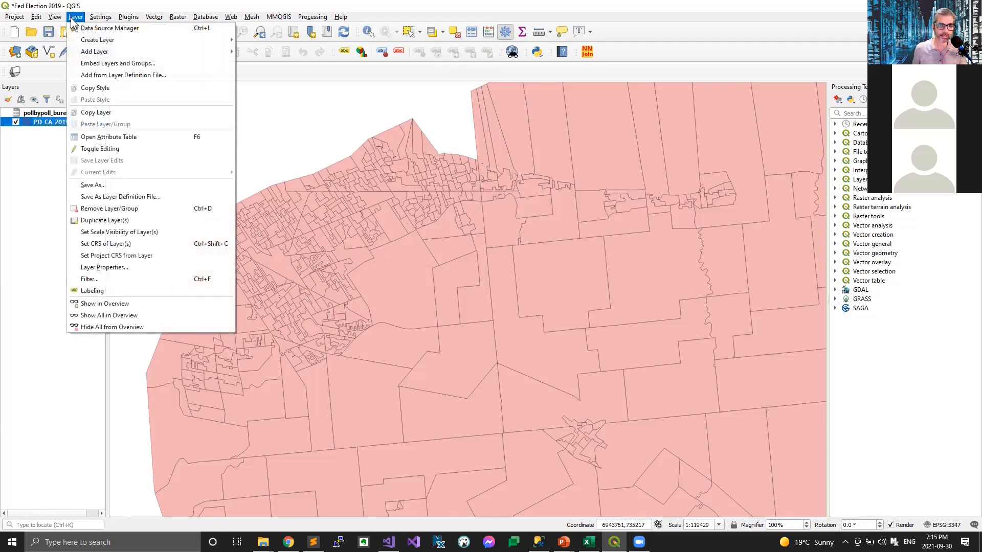
left_click(95, 182)
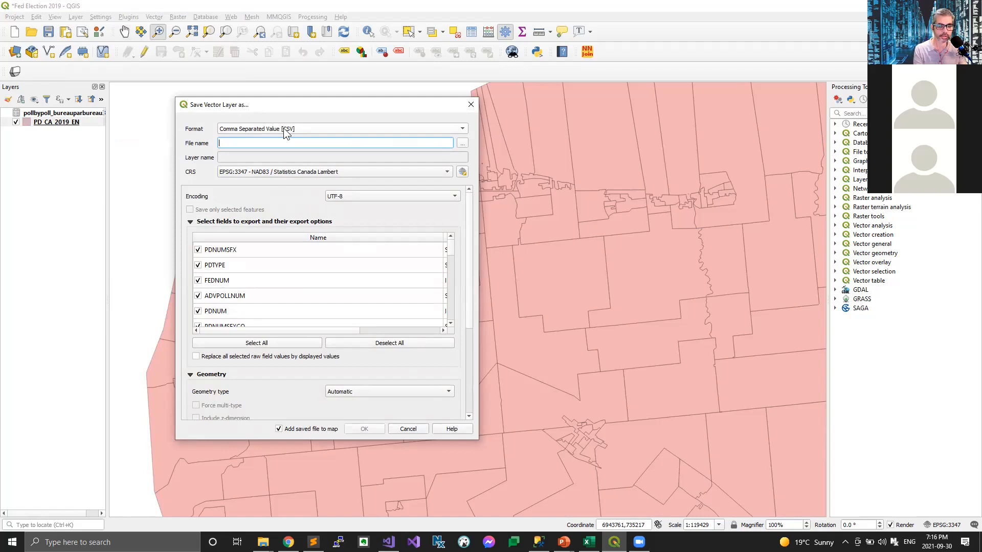
left_click(450, 393)
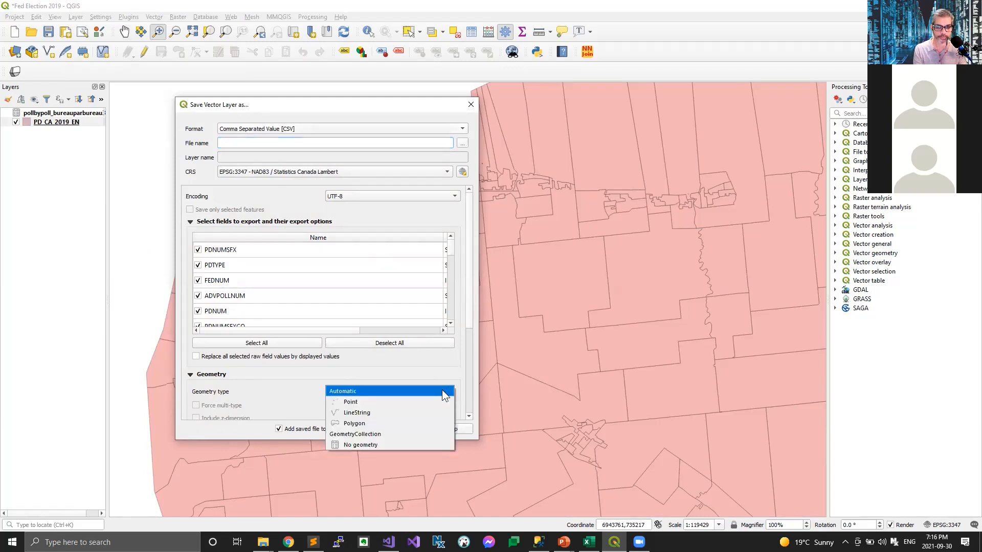
left_click(440, 379)
left_click_drag(468, 324, 478, 402)
left_click(441, 336)
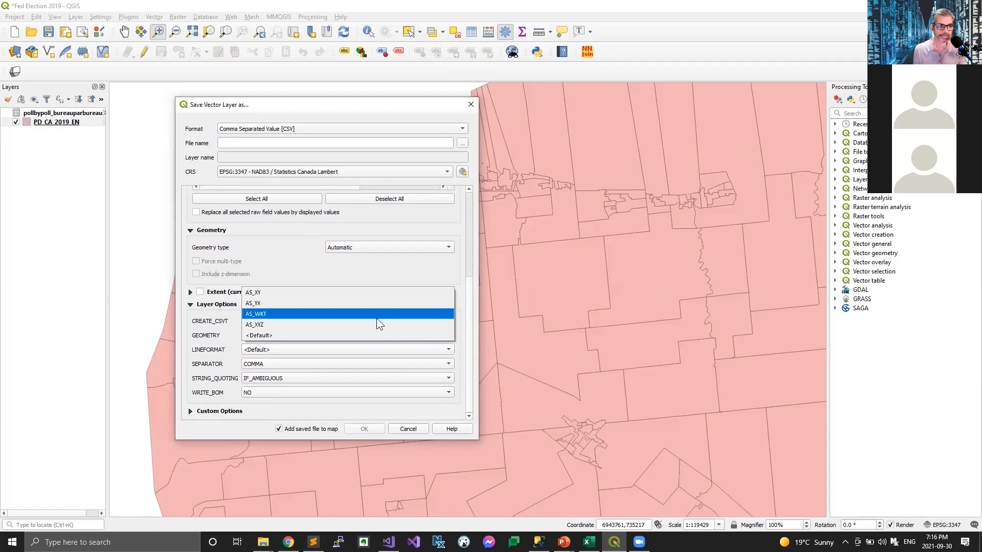
left_click(378, 313)
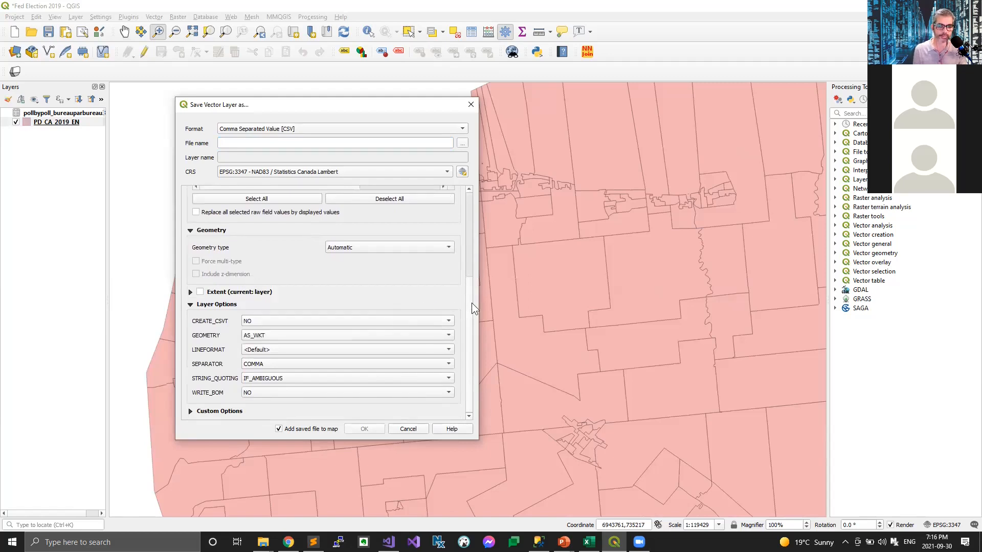
scroll(467, 291, "up", 3)
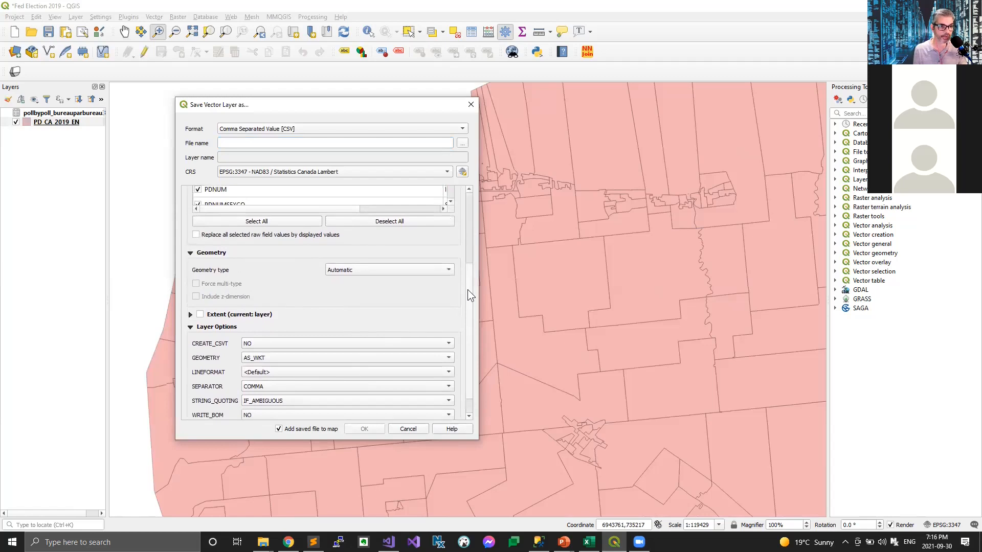
scroll(468, 290, "up", 1)
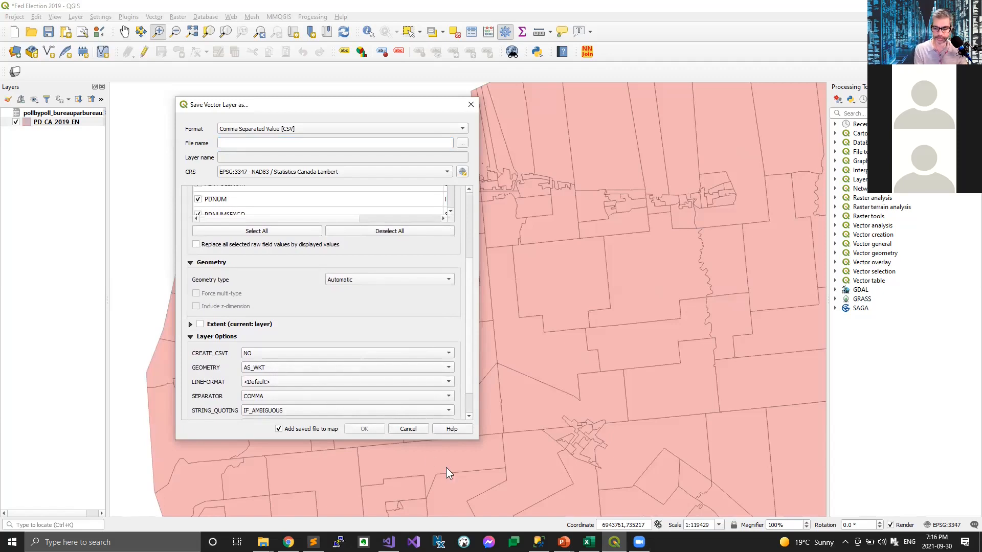
Step: Switch to SQL Server Management Studio and review the WKT, PD_NUM and FED_NUM columns of the ElectionResults table dbo.pd_2019
left_click(538, 542)
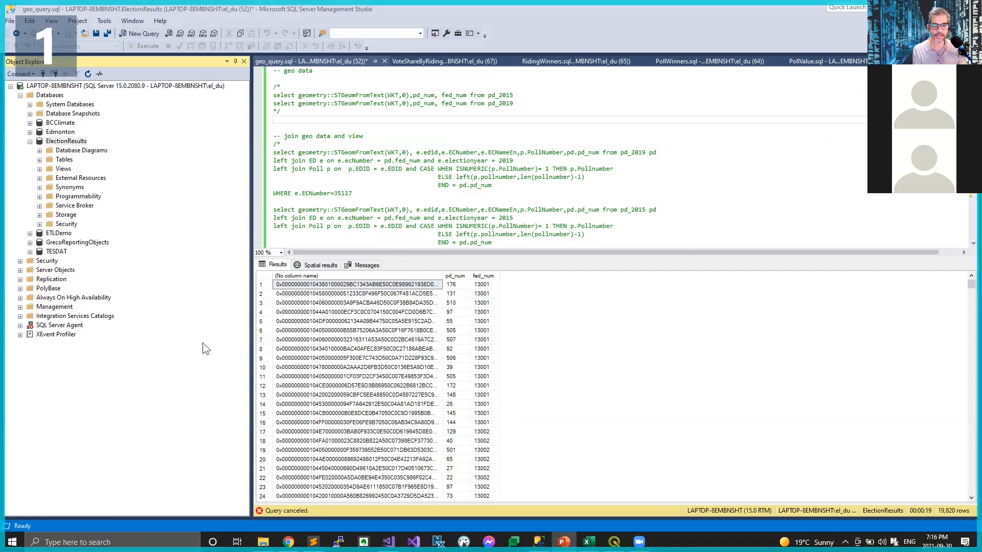
left_click(387, 312)
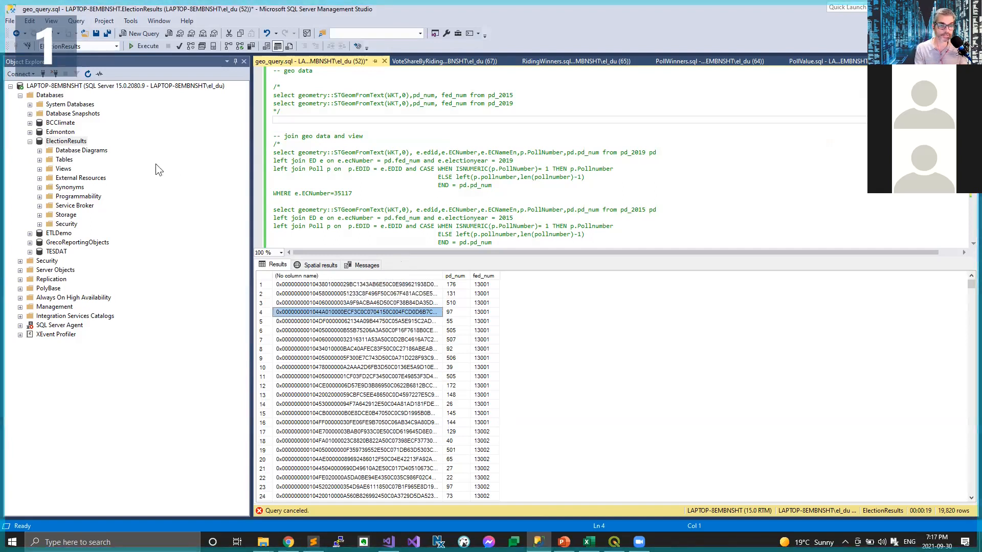
left_click(39, 159)
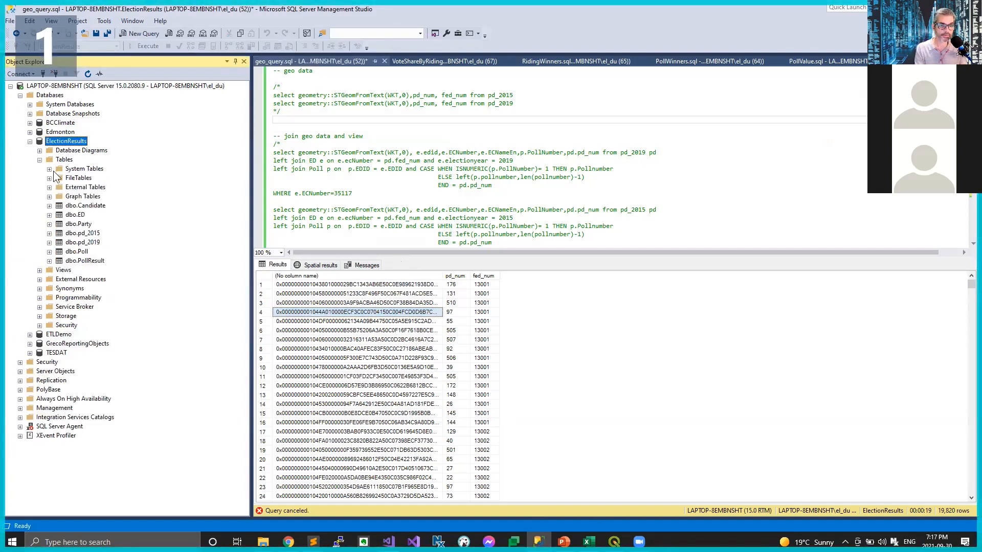
left_click(49, 243)
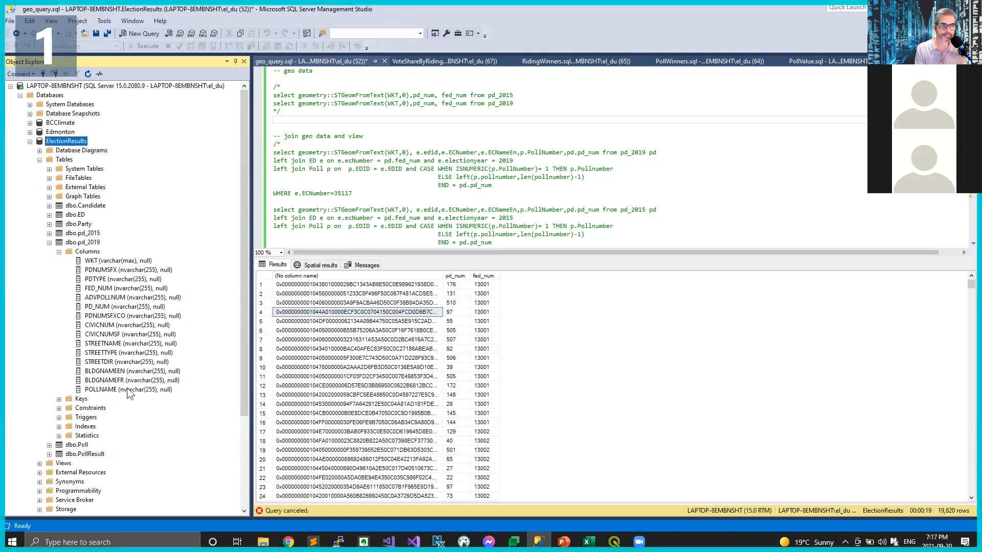
left_click(117, 262)
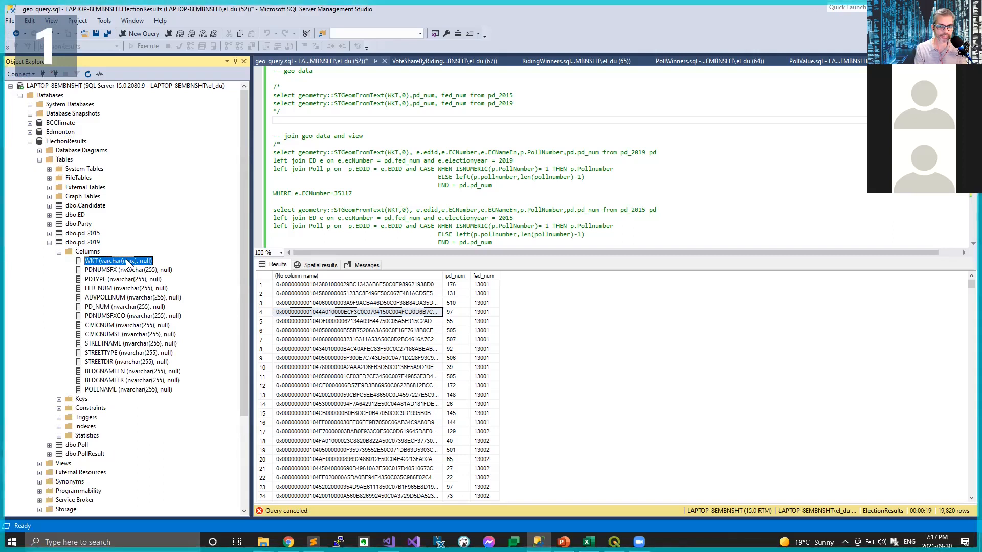
left_click(108, 307)
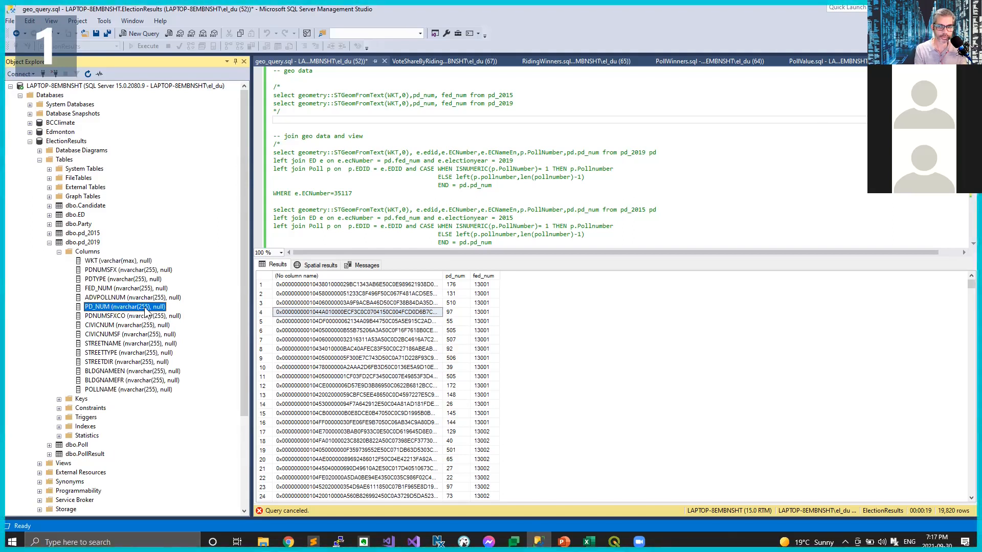
left_click(123, 289)
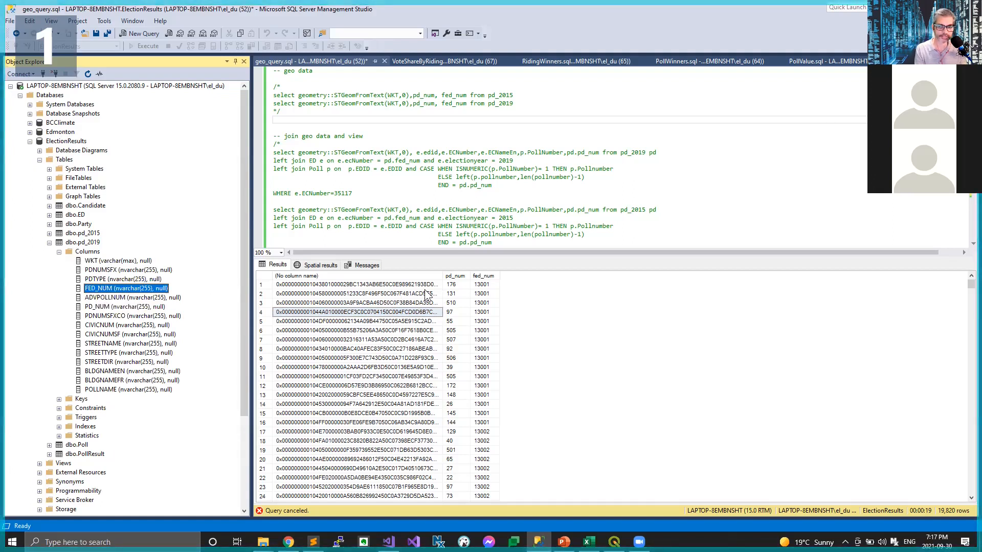
Step: Review the geometry, pd_num and fed_num values in the existing query results, and check their spatial results
left_click(410, 286)
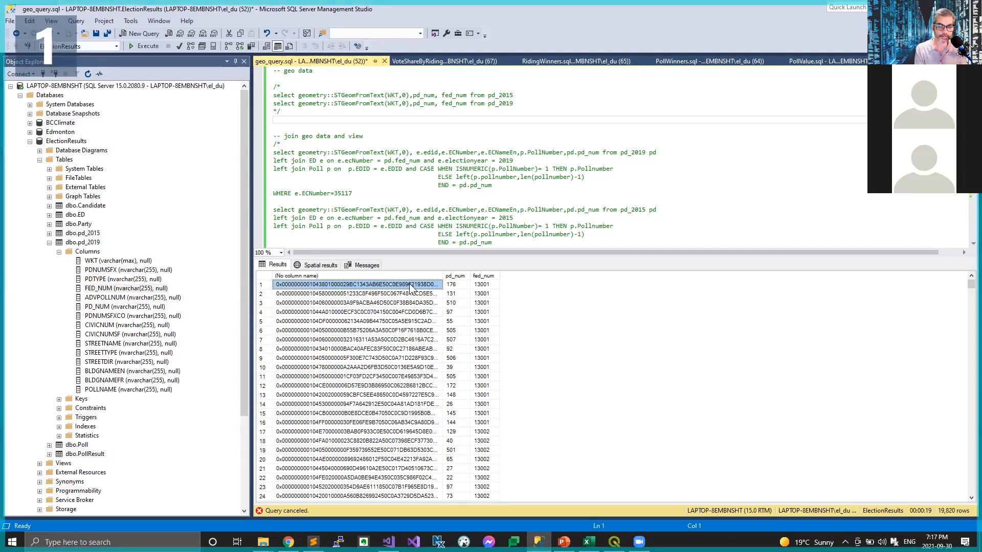
left_click(452, 286)
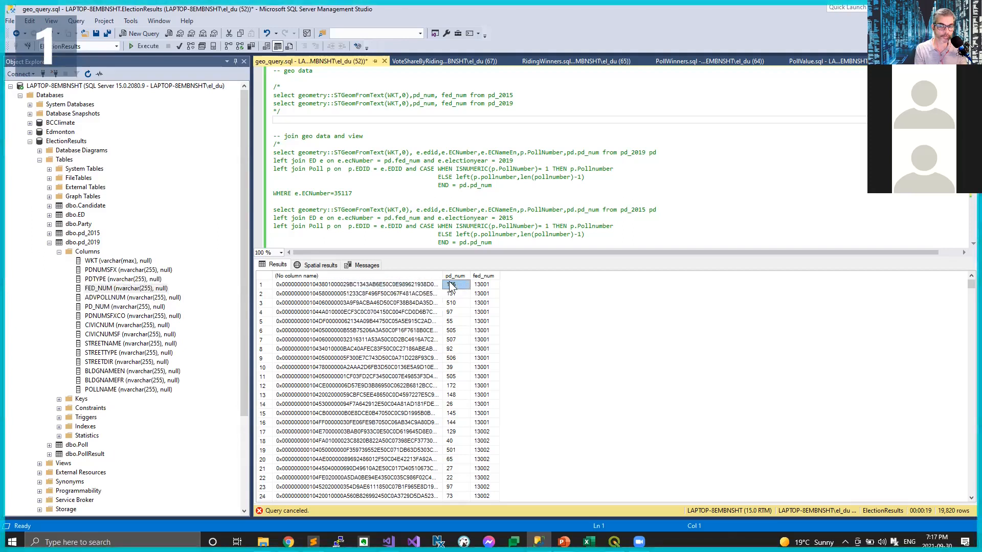
left_click(479, 285)
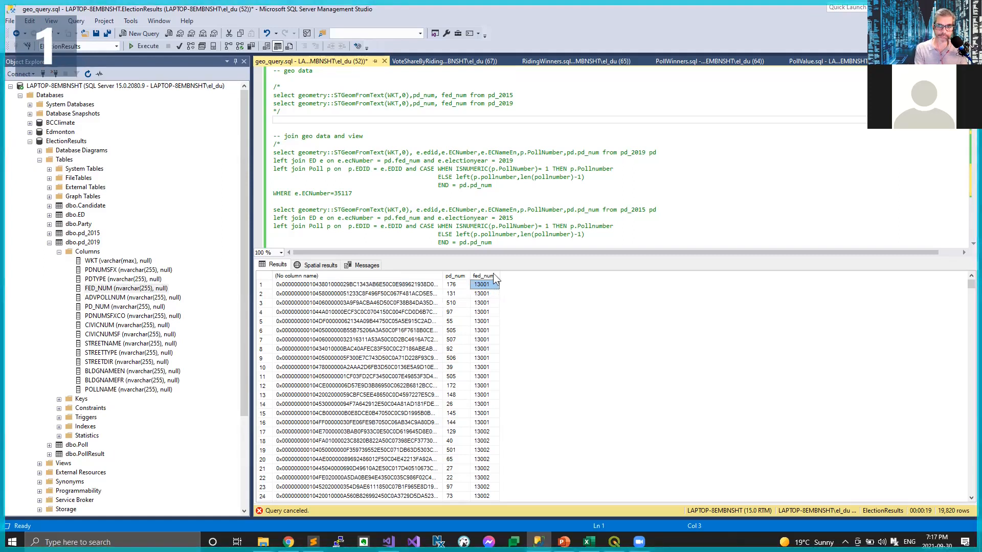
left_click(316, 266)
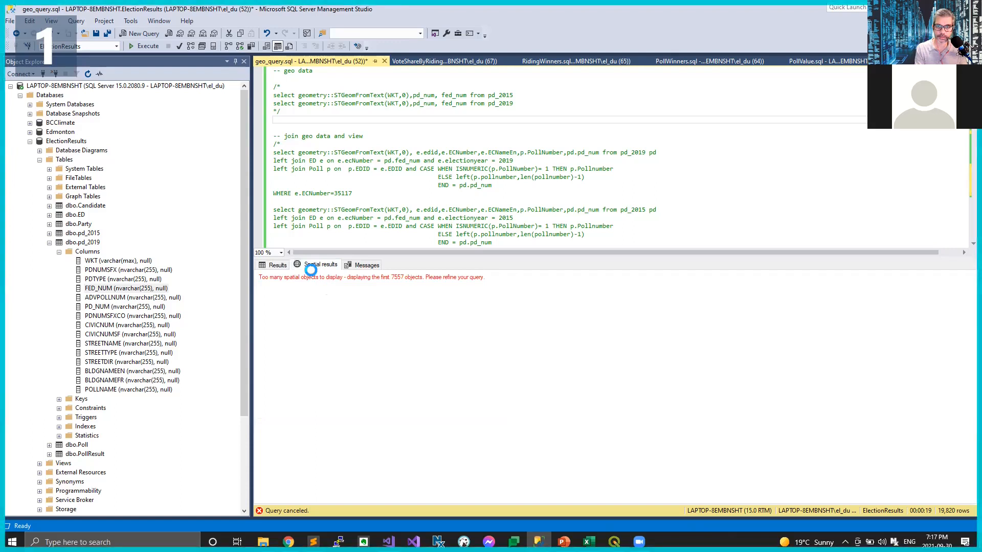
left_click(278, 265)
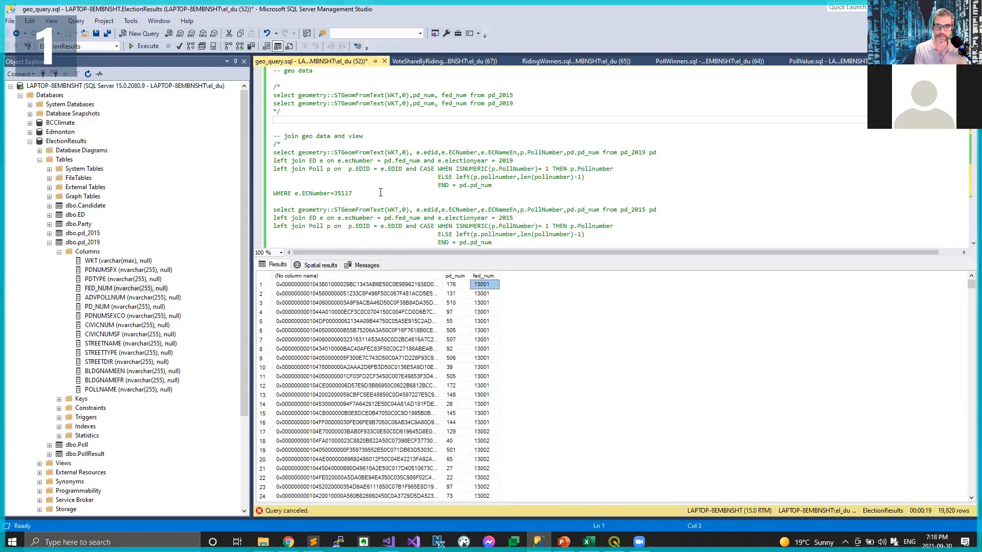
Step: Run the 2019 query joining pd_2019 with ED and Poll for ECNumber 35117, and view its spatial results
left_click_drag(378, 192, 249, 149)
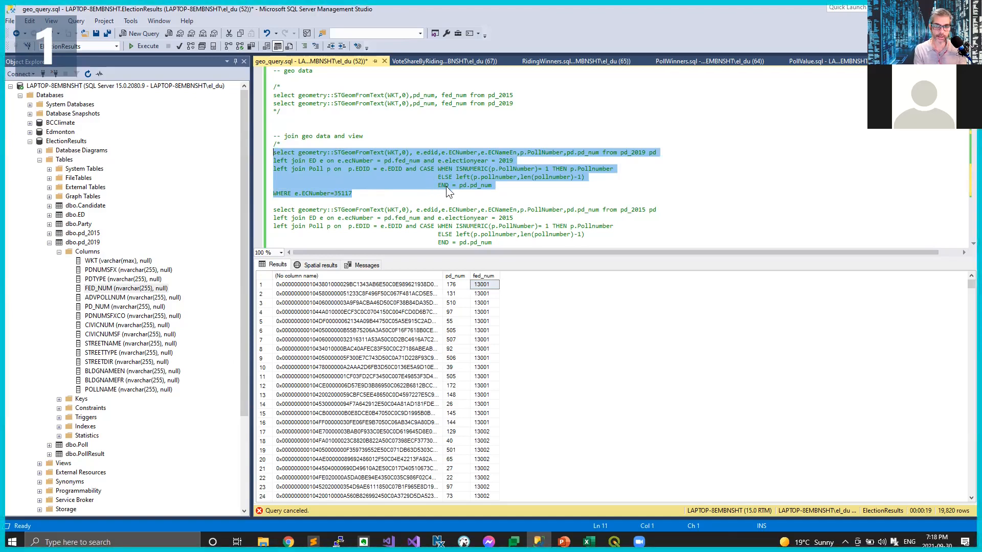
key("F5")
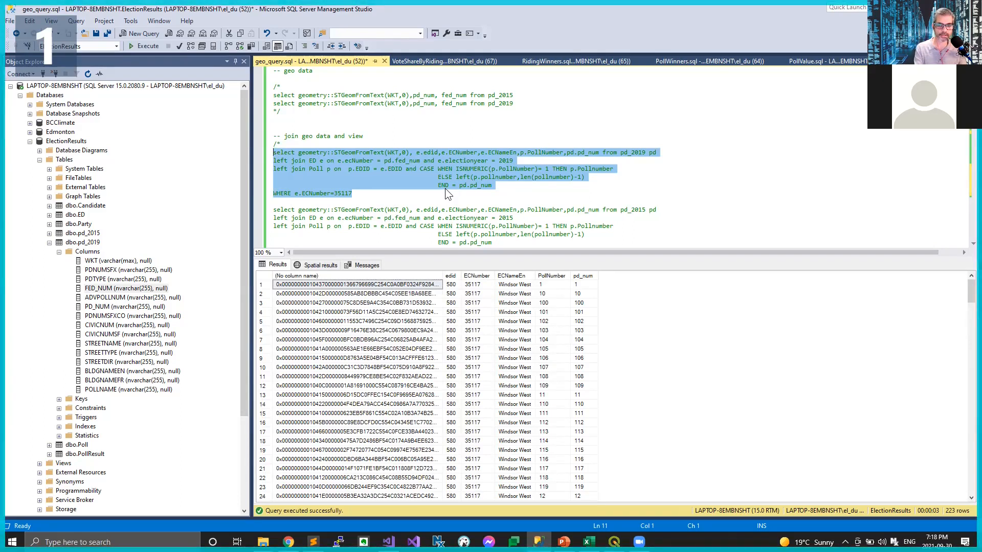
left_click(315, 265)
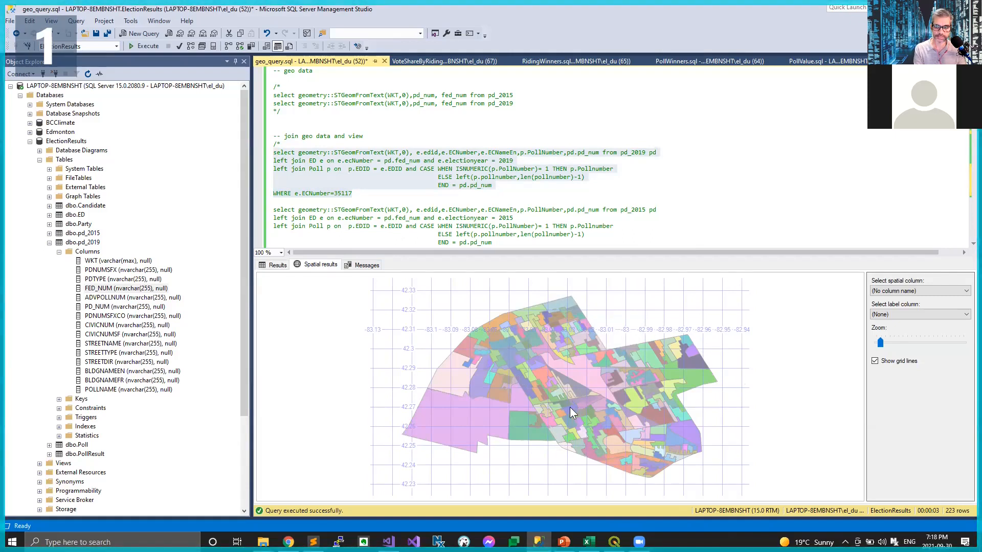
mouse_move(609, 381)
left_mouse_down()
mouse_move(601, 401)
mouse_move(599, 385)
left_mouse_up()
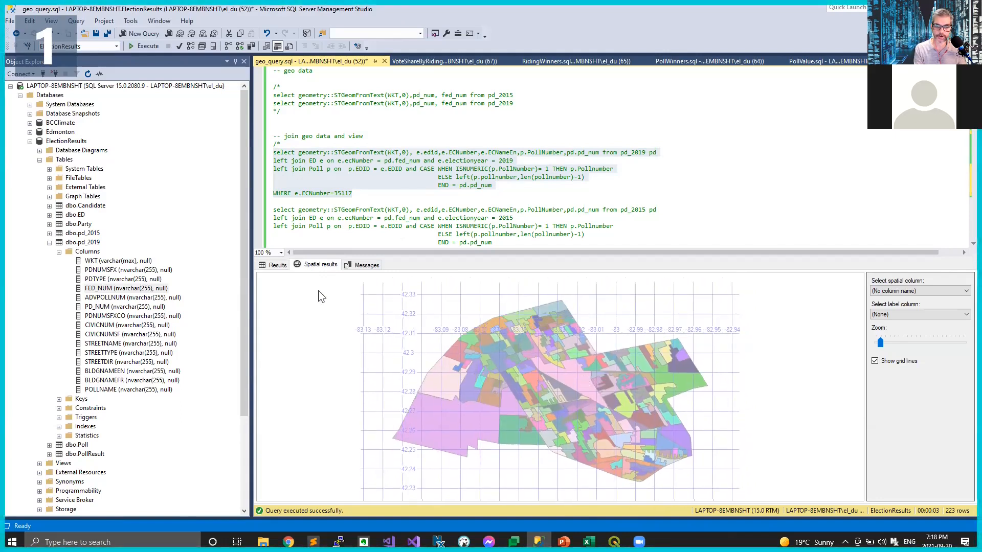
left_click(271, 263)
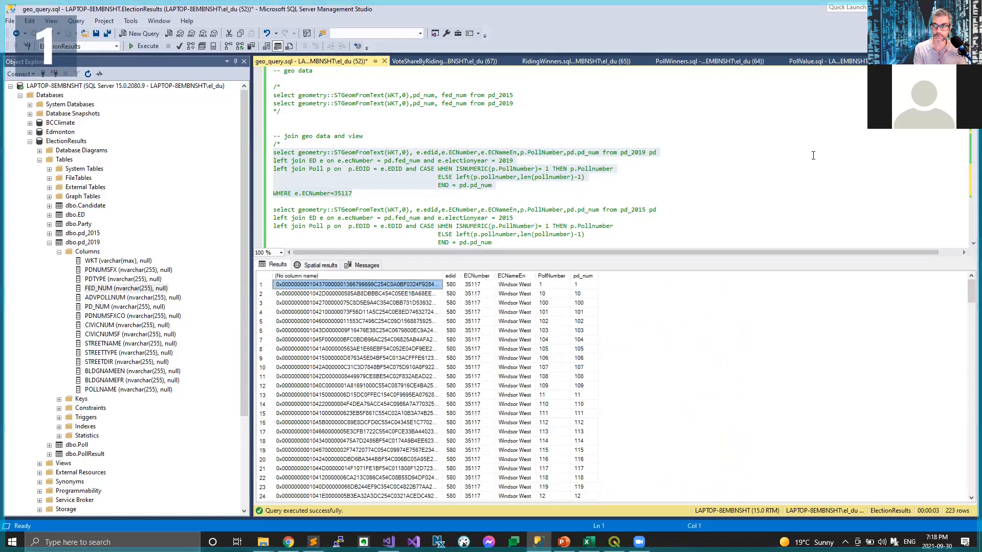
Step: Review the Update Poll statements that fill geo from the WKT data, along with the geo column of the dbo.Poll table
left_click_drag(973, 97, 968, 148)
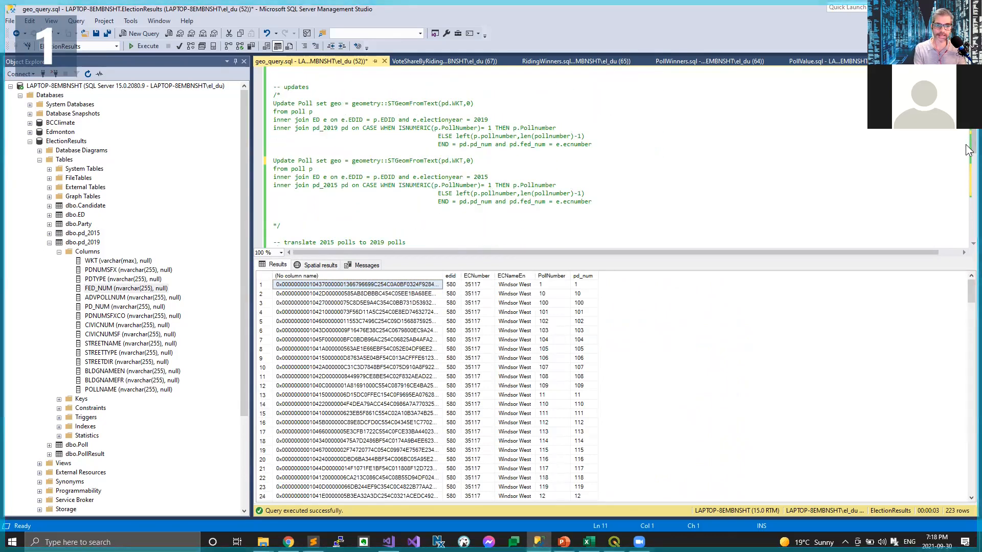
left_click(49, 243)
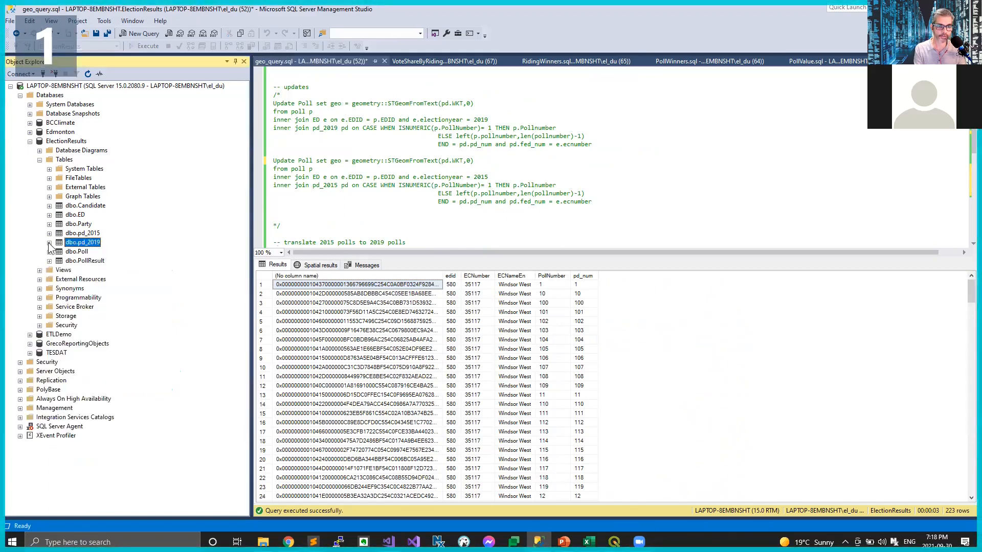
left_click(49, 252)
left_click(59, 260)
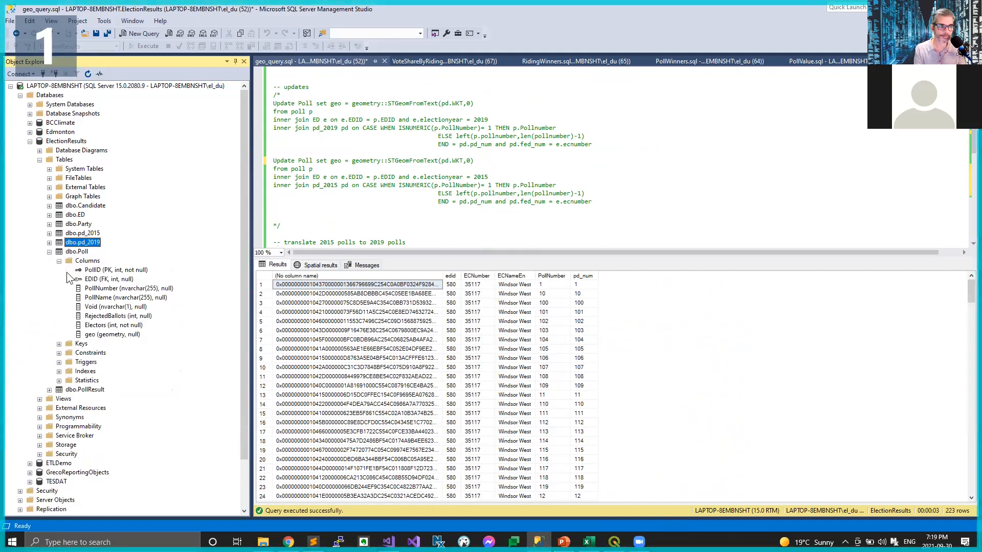
left_click(117, 335)
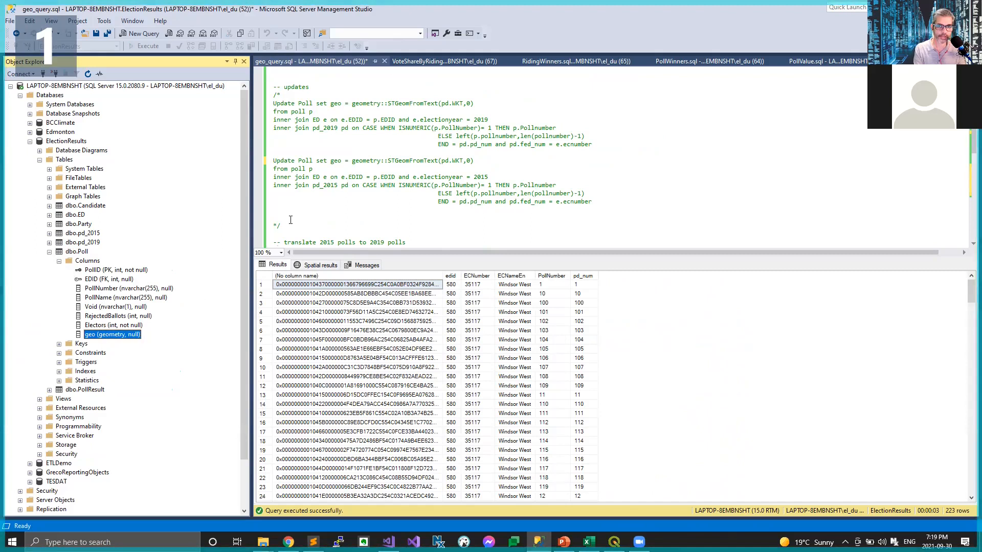
left_click(598, 145)
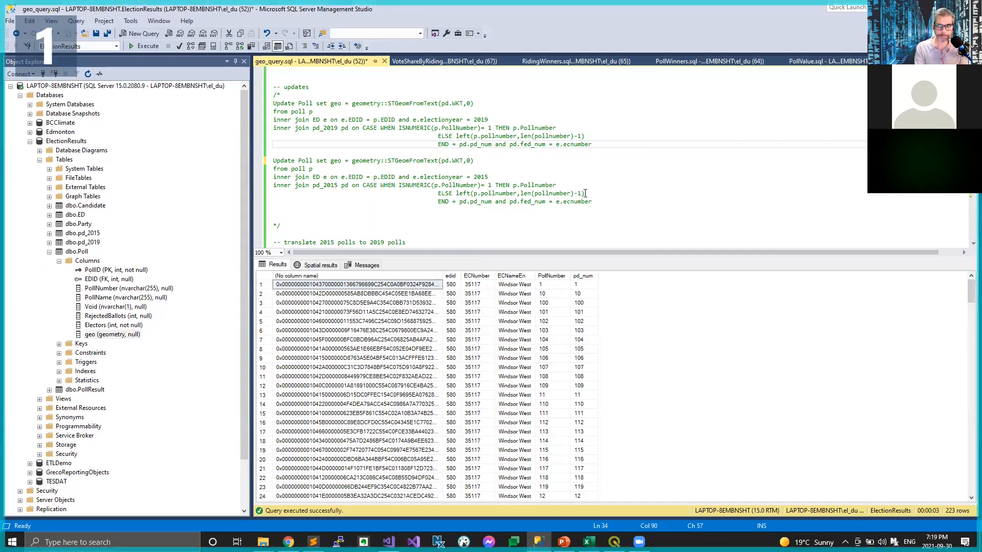
Step: Open the VoteShareByRiding.sql query and examine its #VotesCast drop statement and the SELECT that fills that temporary table
left_click(413, 60)
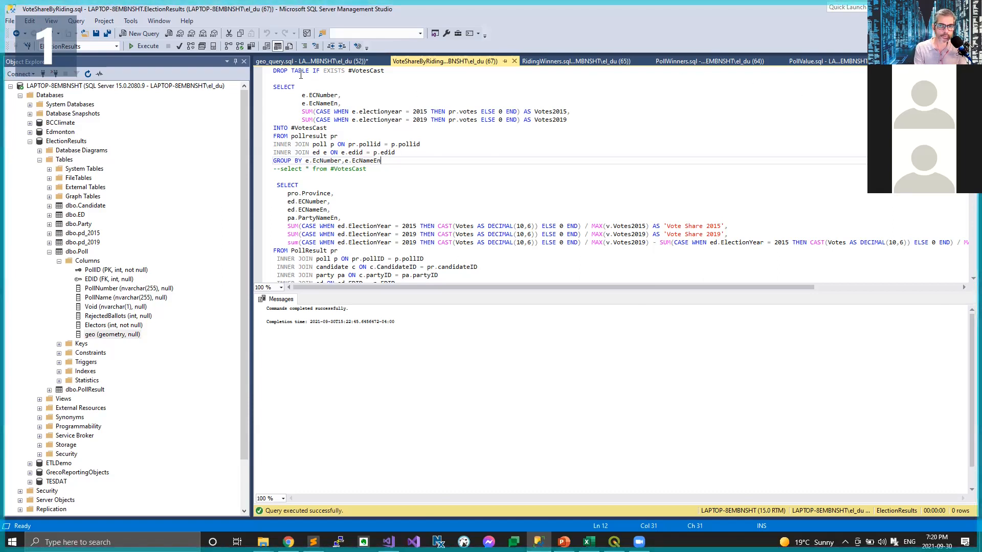
left_click_drag(274, 72, 388, 78)
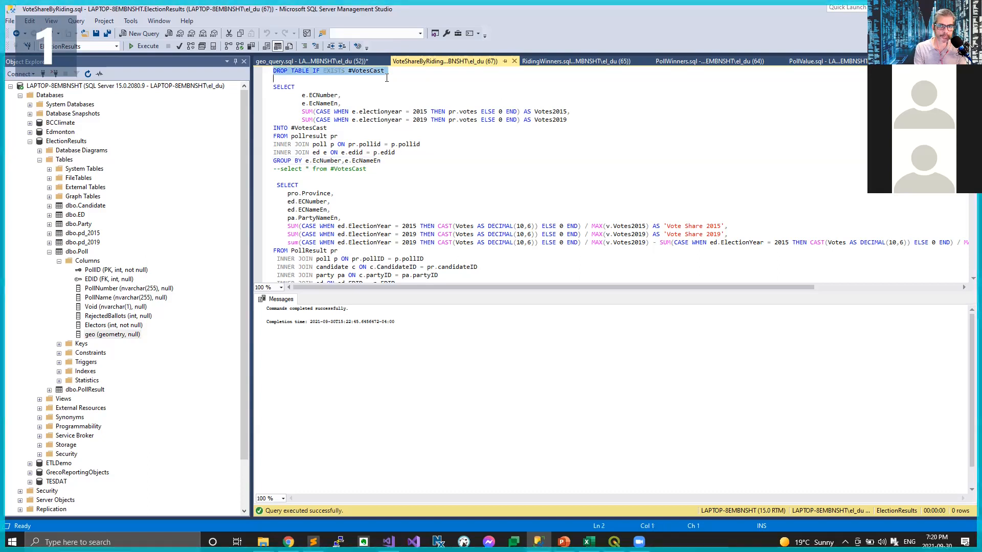
left_click(389, 78)
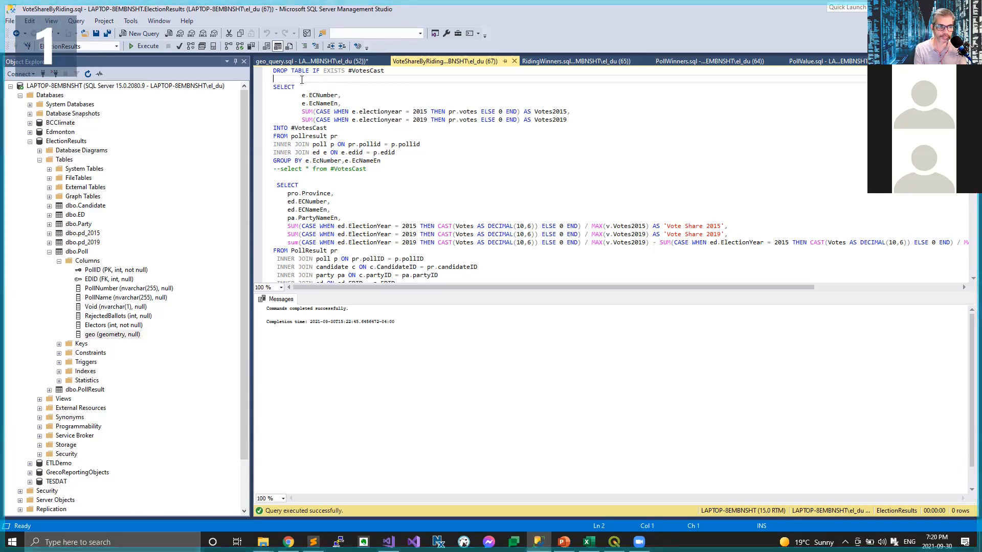
left_click_drag(297, 79, 393, 163)
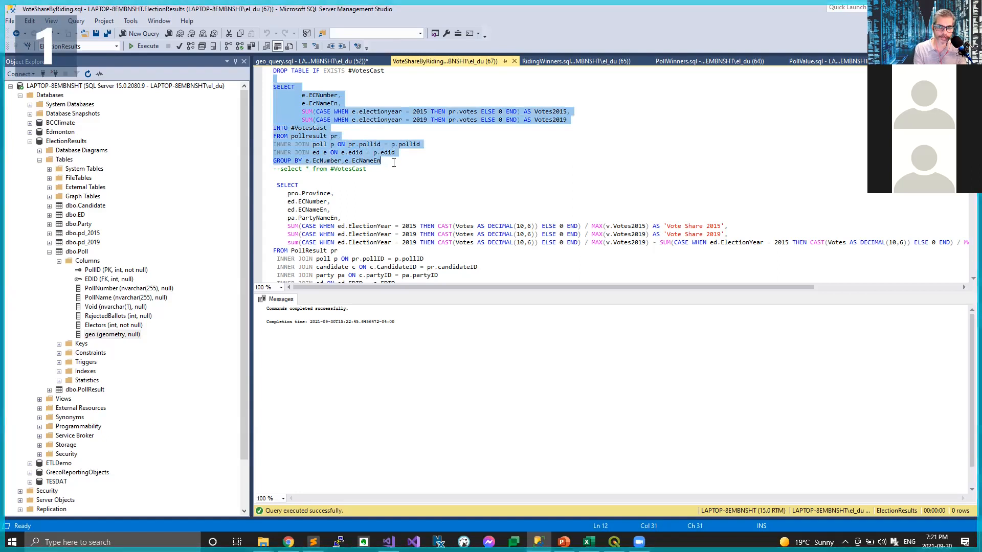
Step: Review the columns of the #VotesCast SELECT and run that statement to fill the temporary table with 2015 and 2019 votes per riding
left_click(394, 162)
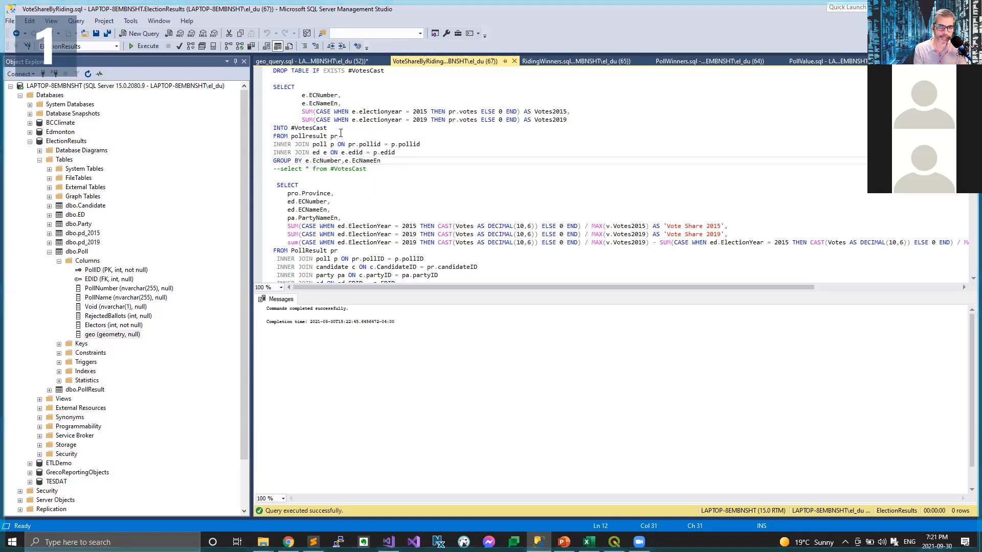
left_click_drag(332, 128, 289, 129)
left_click(302, 128)
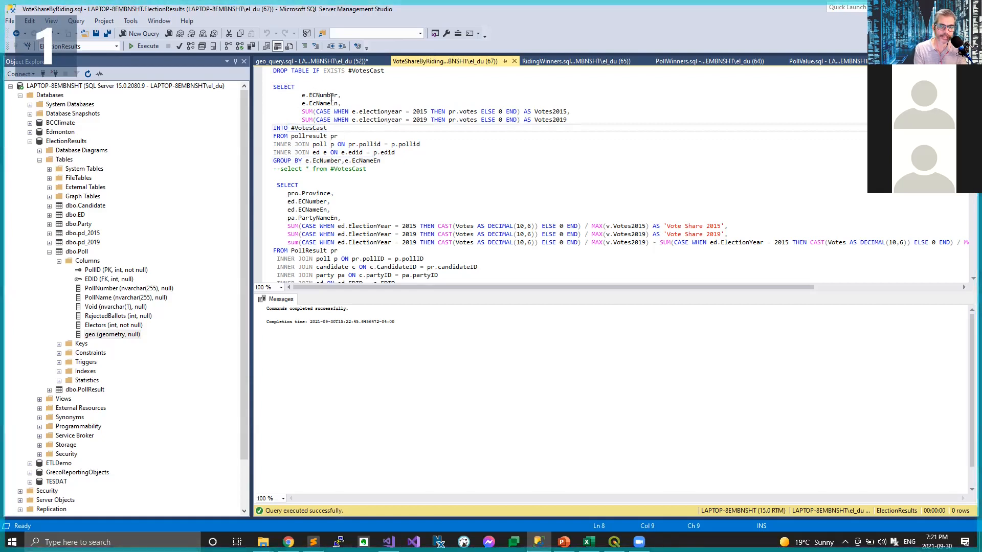
left_click(319, 96)
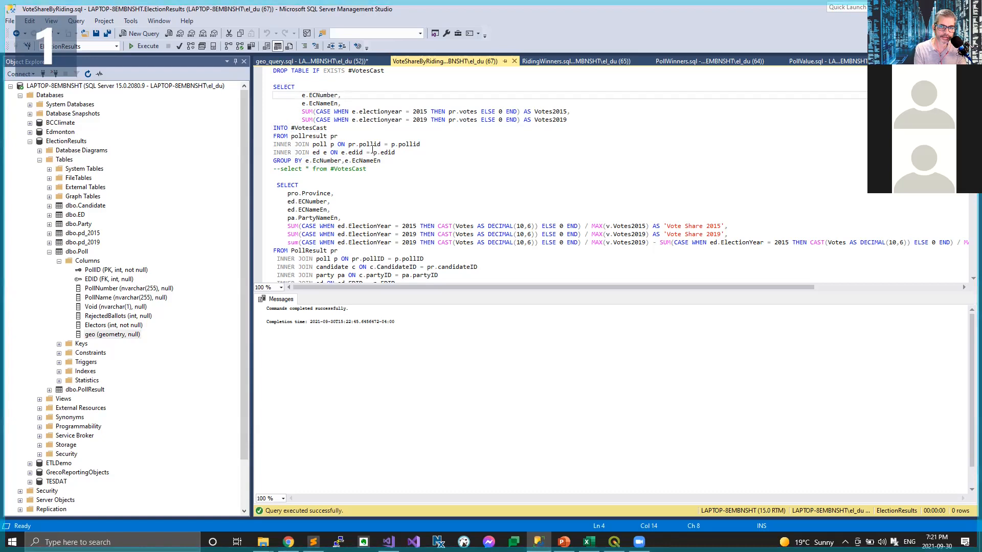
left_click(338, 104)
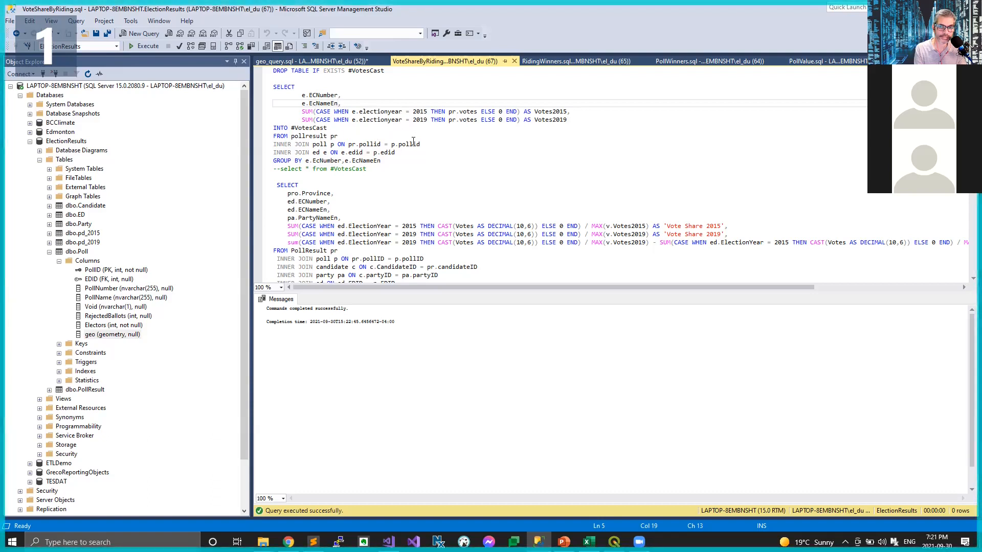
left_click_drag(391, 162, 272, 93)
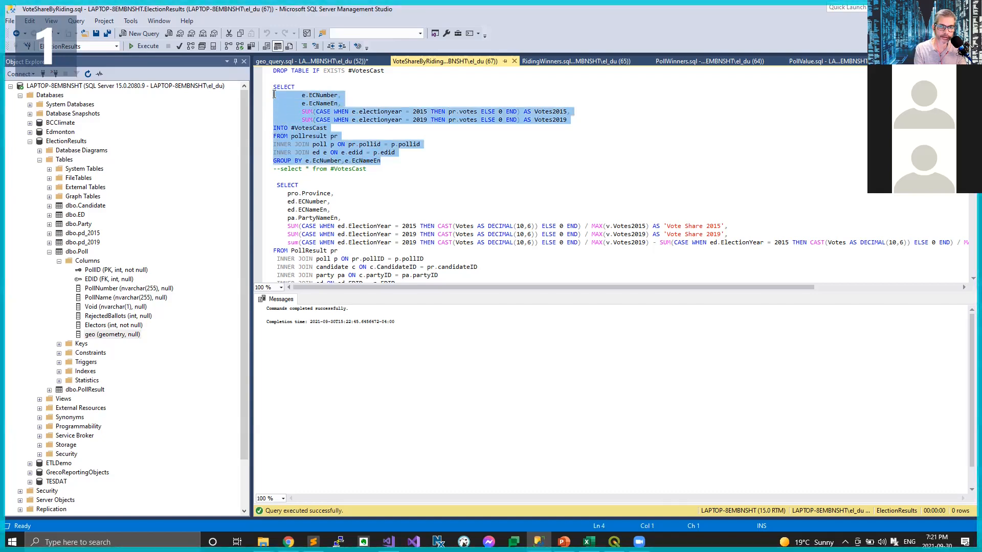
key("shift+Up")
key("F5")
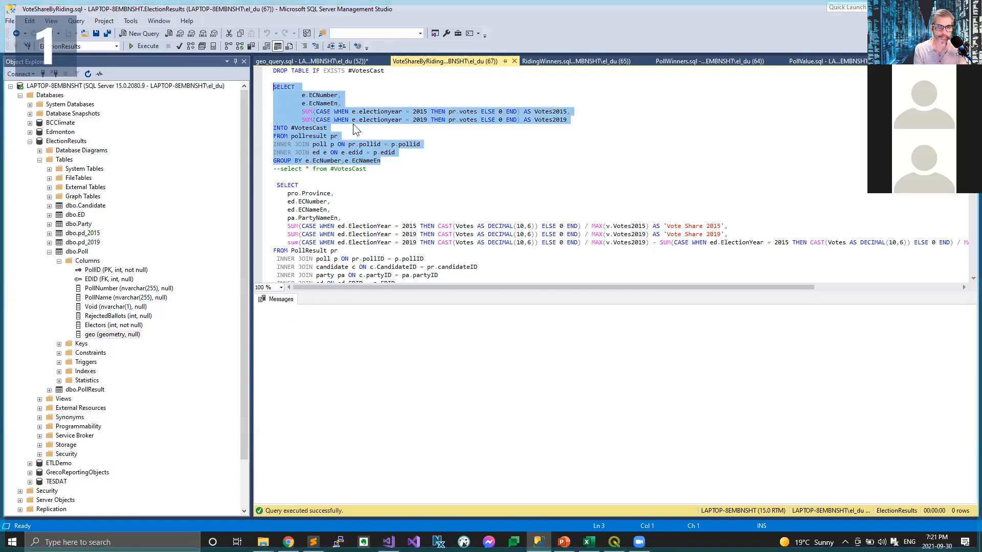
Step: Query all rows of #VotesCast and check the riding names with their Votes2015 and Votes2019 values
left_click_drag(370, 169, 280, 170)
key("F5")
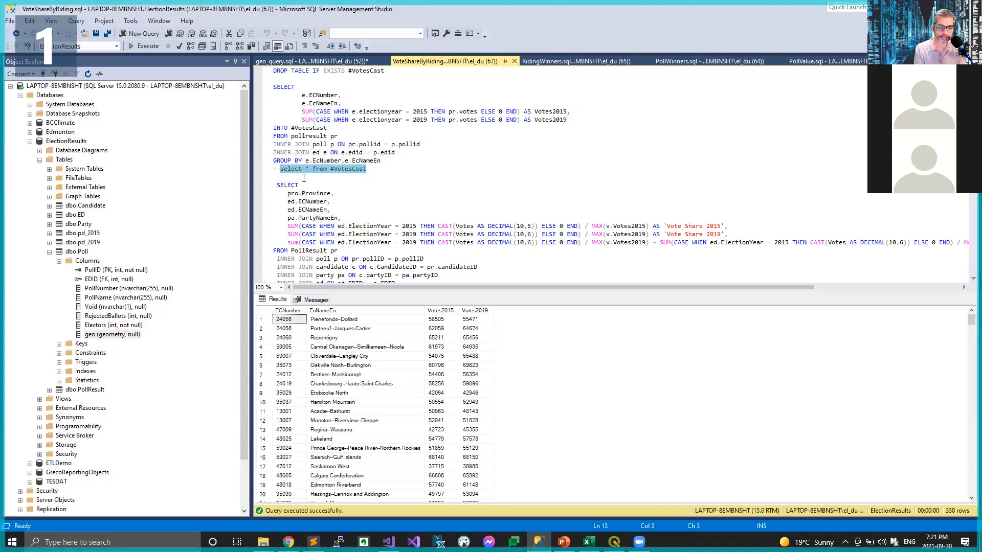
left_click(358, 312)
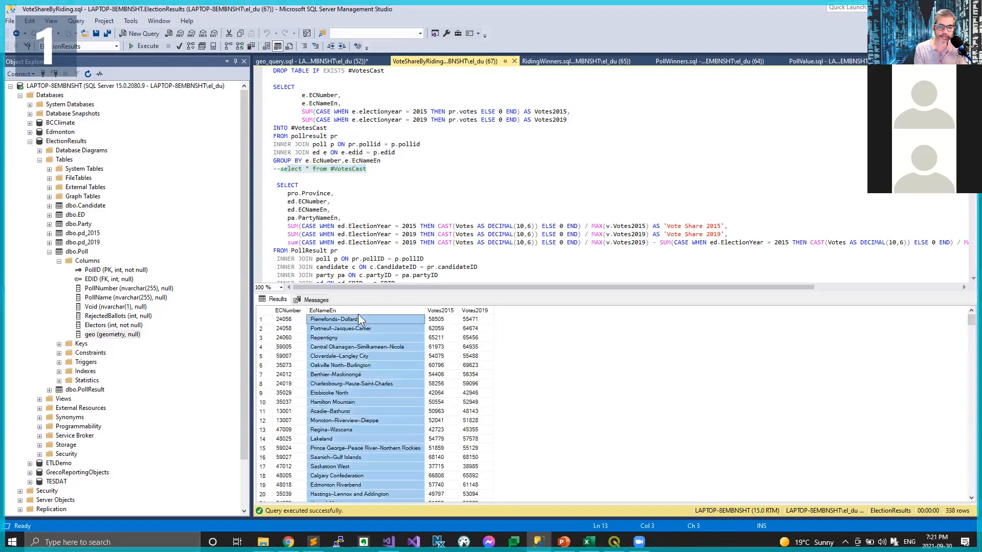
left_click(391, 348)
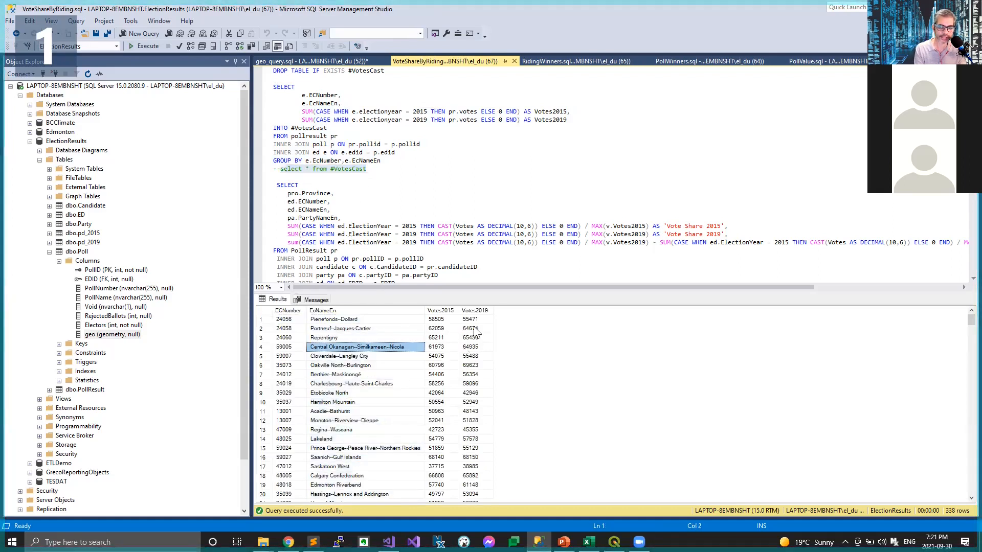
left_click(436, 320)
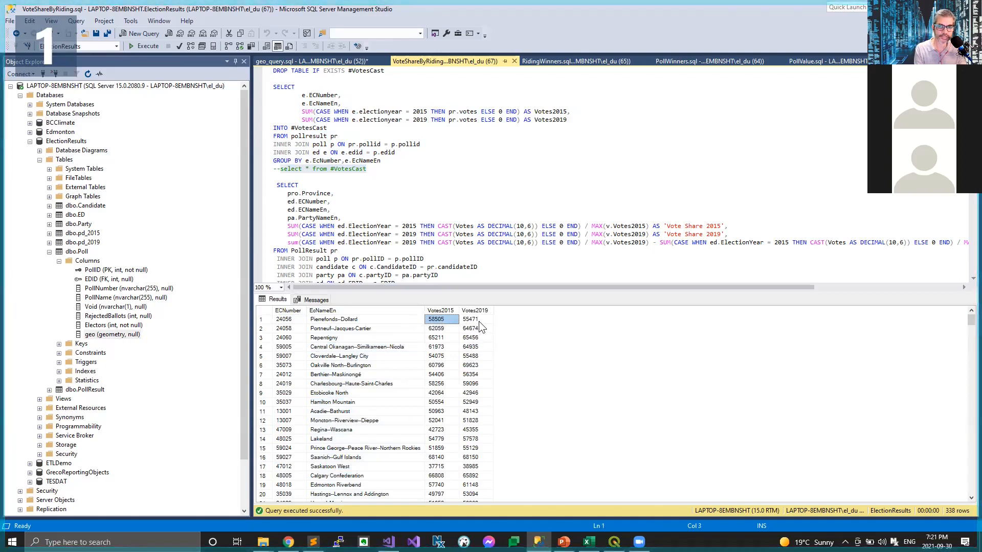
left_click(478, 321)
left_click(469, 347)
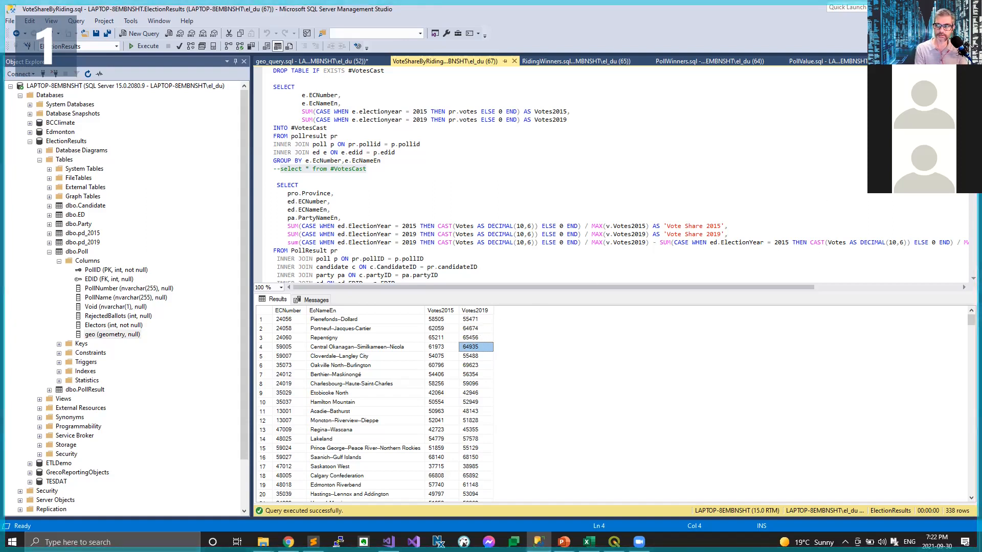
Step: Run the vote share SELECT comparing 2015 and 2019 by riding and party, and examine the riding, party and share values
scroll(562, 176, "down", 3)
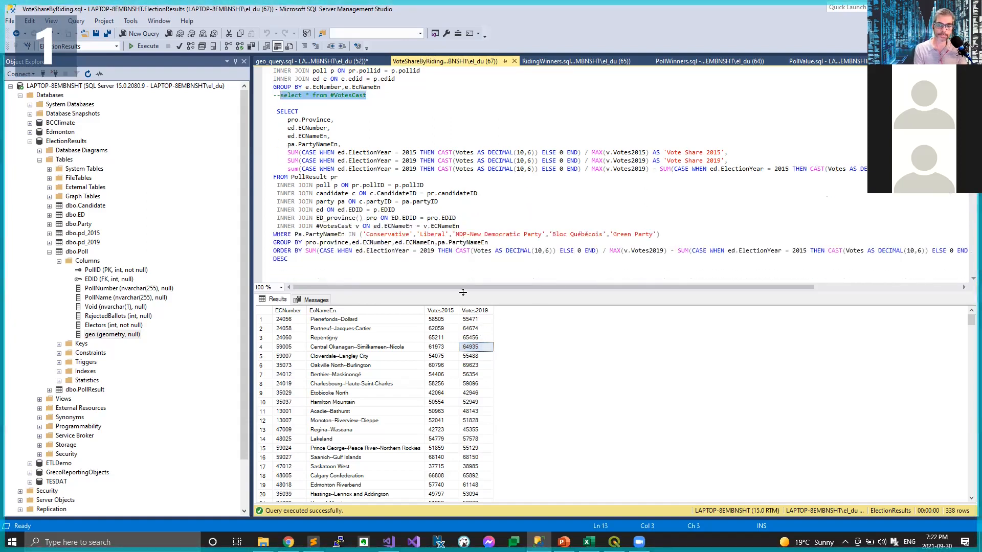
left_click_drag(275, 104, 376, 285)
left_click_drag(374, 251, 373, 240)
key("F5")
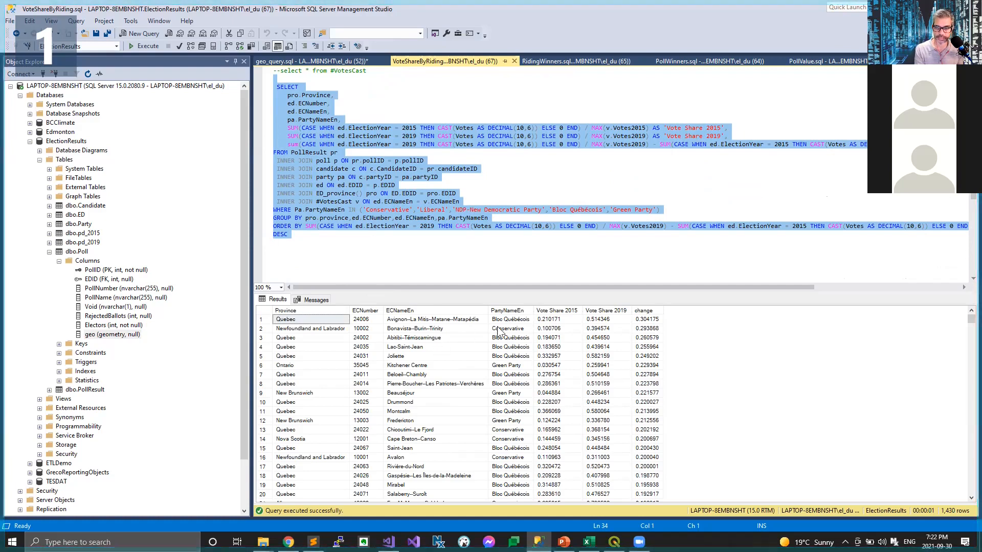
left_click(516, 320)
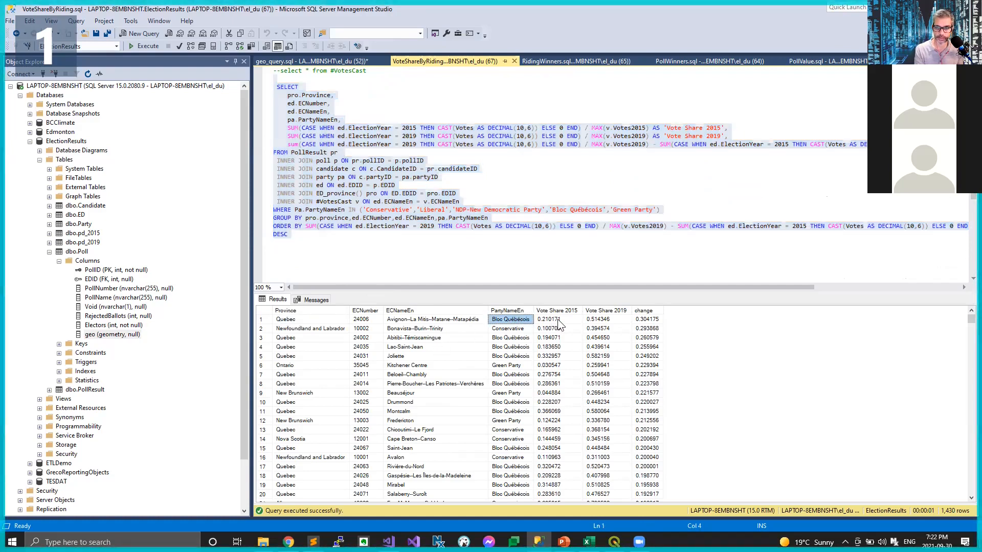
left_click(557, 319)
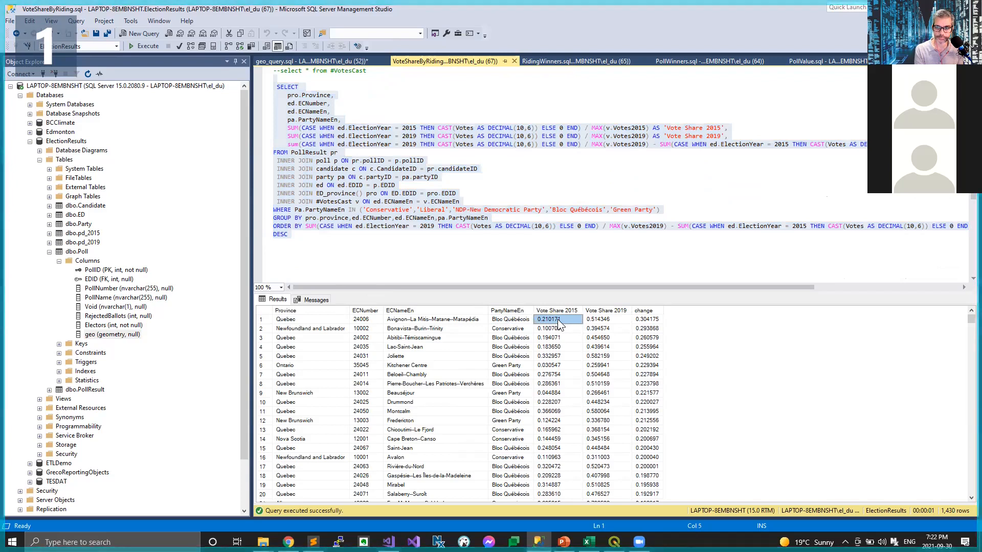
left_click(449, 319)
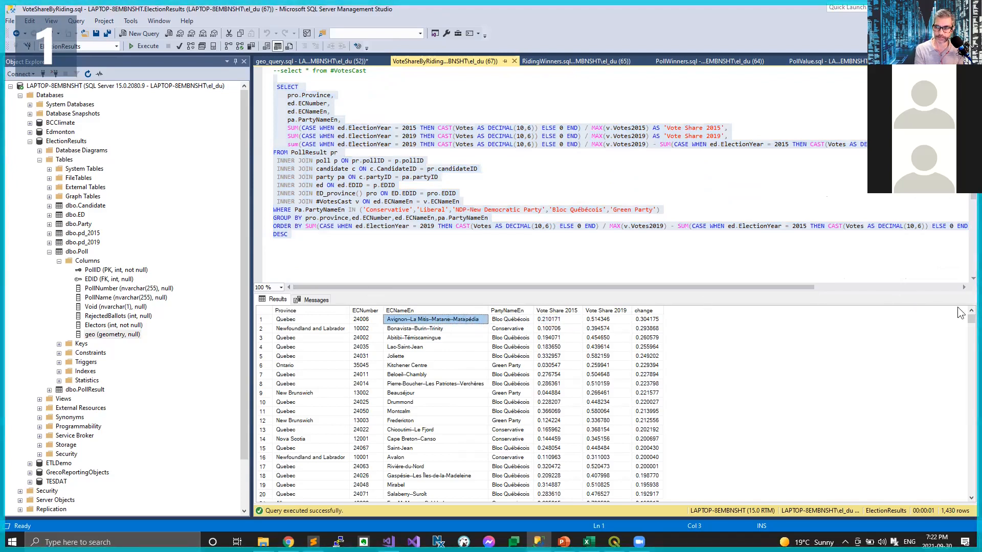
mouse_move(971, 319)
left_mouse_down()
mouse_move(968, 495)
mouse_move(968, 306)
left_mouse_up()
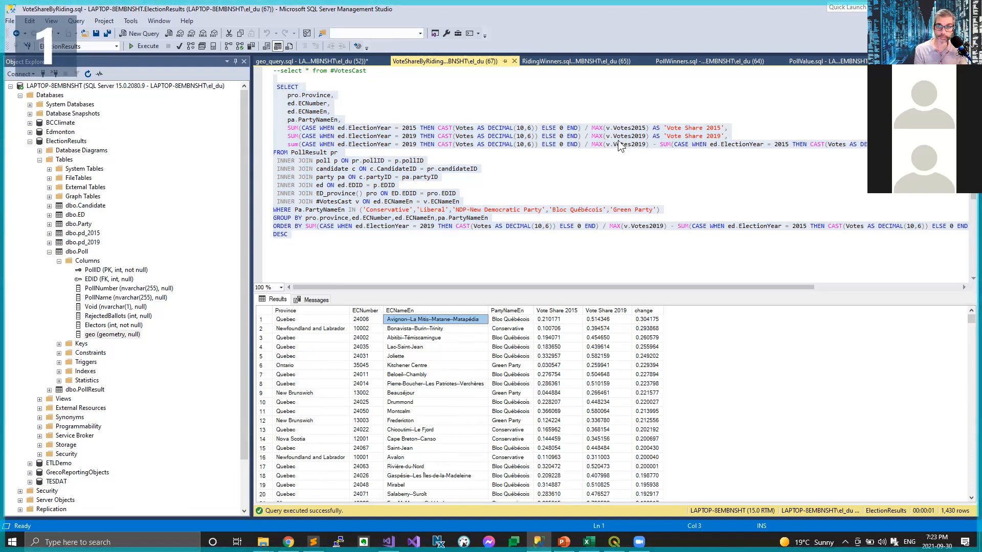
Step: Open RidingWinners.sql, run it for the year 2015, and review the #Candidates and winners-only queries
left_click(582, 60)
left_click(589, 105)
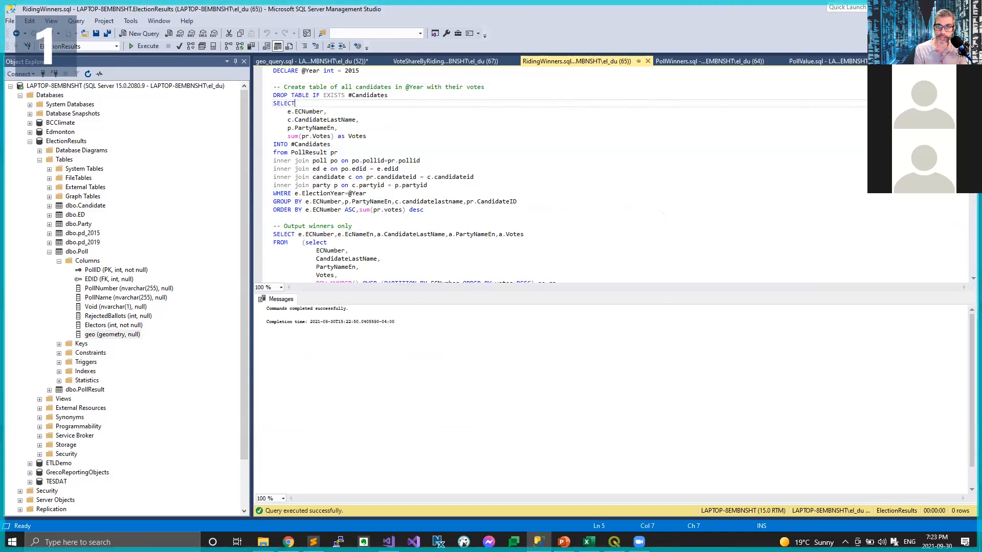
scroll(563, 173, "down", 4)
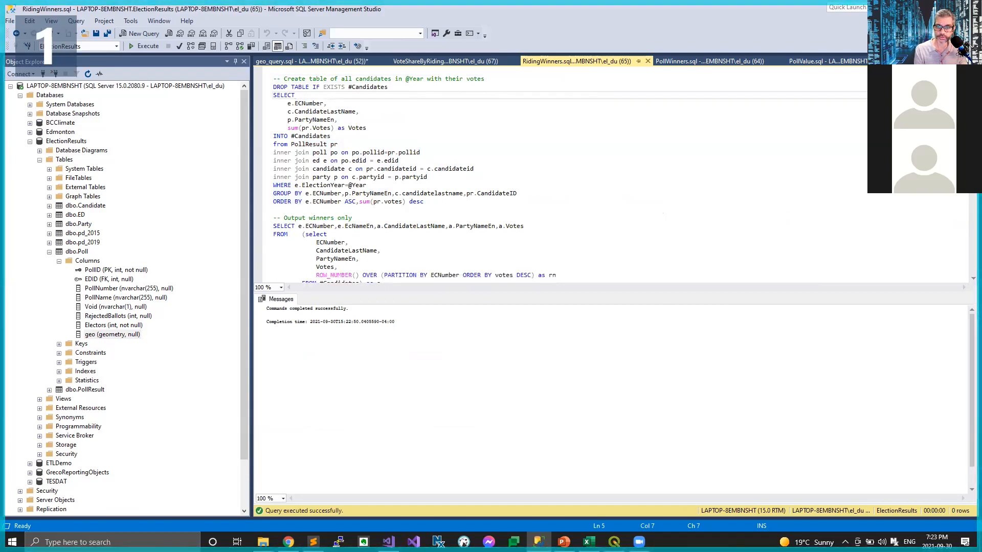
scroll(562, 174, "up", 2)
scroll(485, 127, "up", 2)
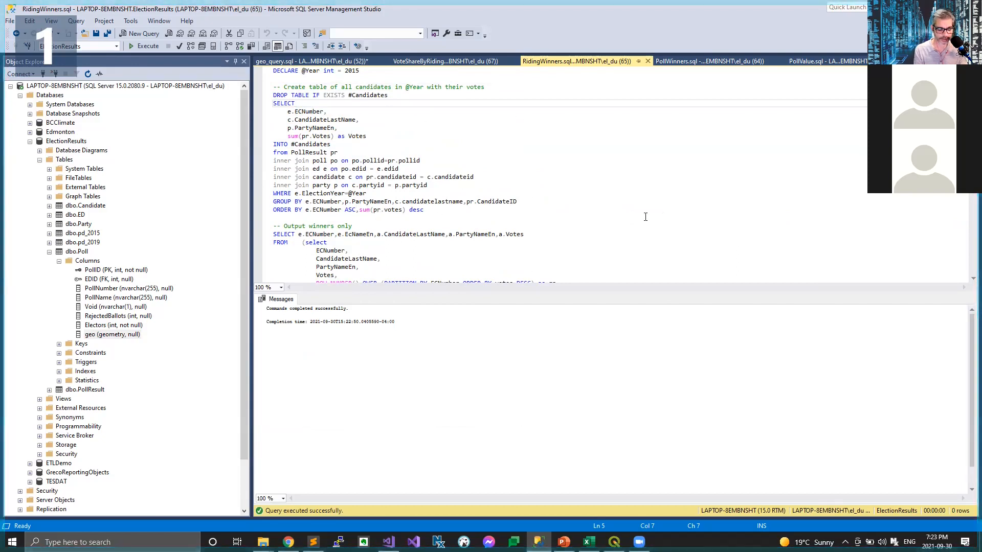
key("F5")
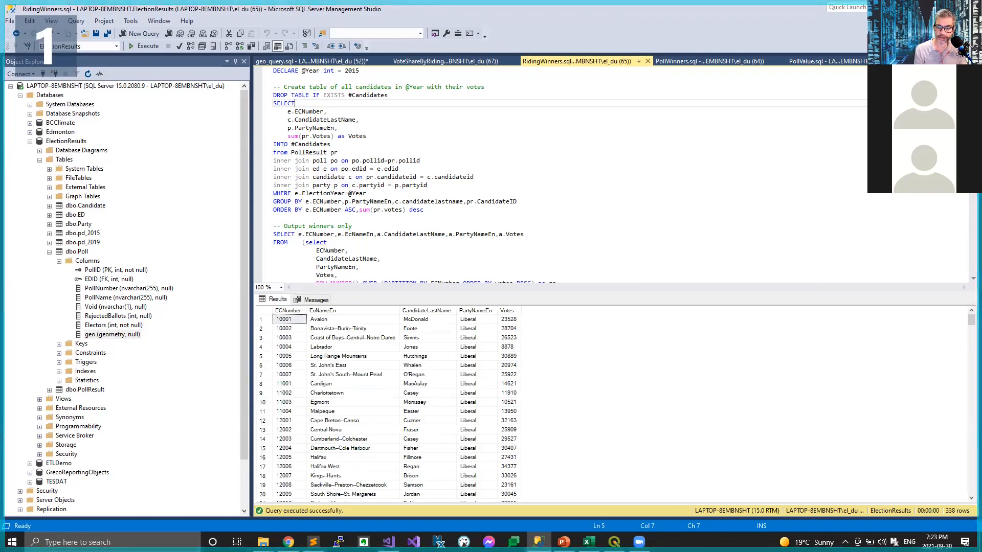
scroll(600, 276, "down", 2)
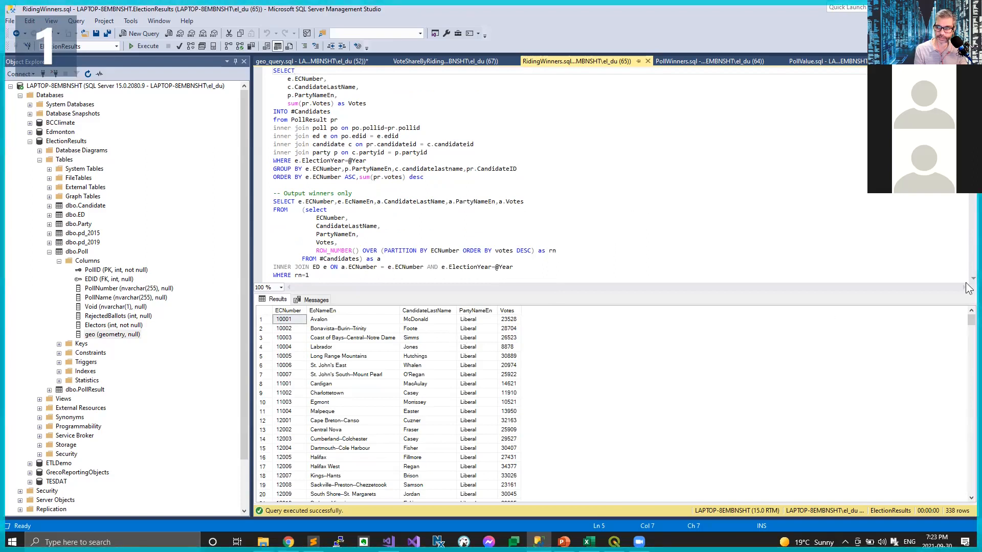
left_click_drag(970, 320, 922, 288)
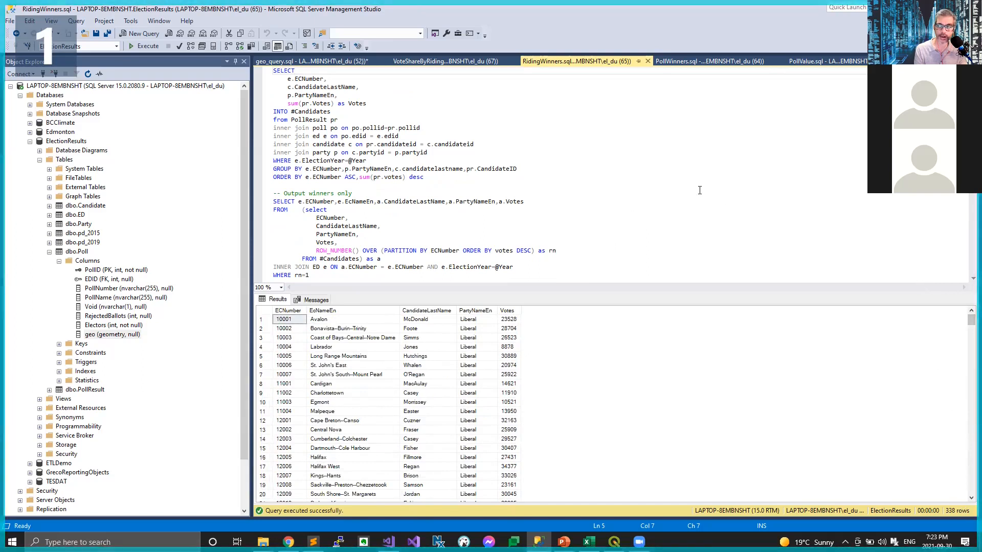
scroll(562, 174, "up", 2)
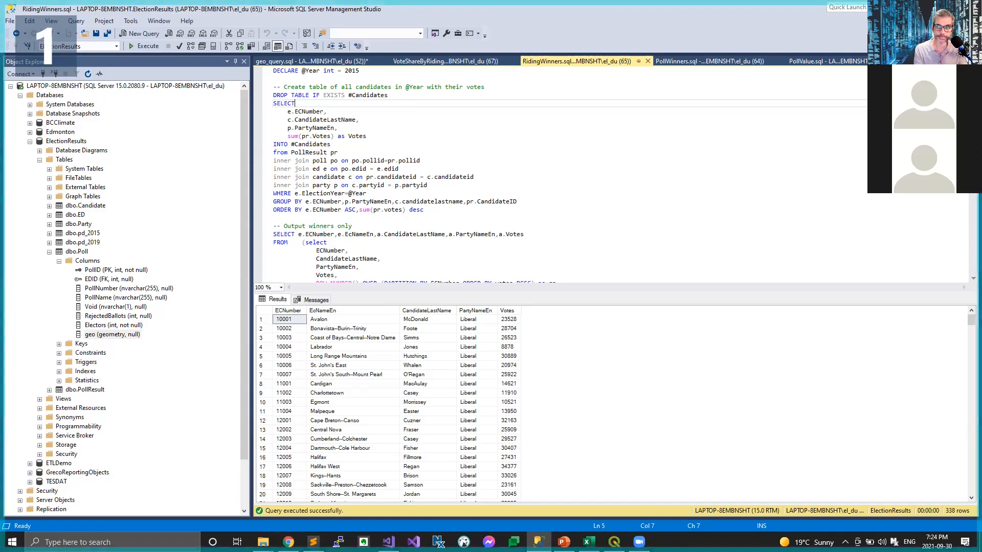
Step: Open PollWinners.sql and review the sections that build #Candidates, #RidingWinners, #PollWinners, #PollsWon and #WonMostPolls
left_click(722, 60)
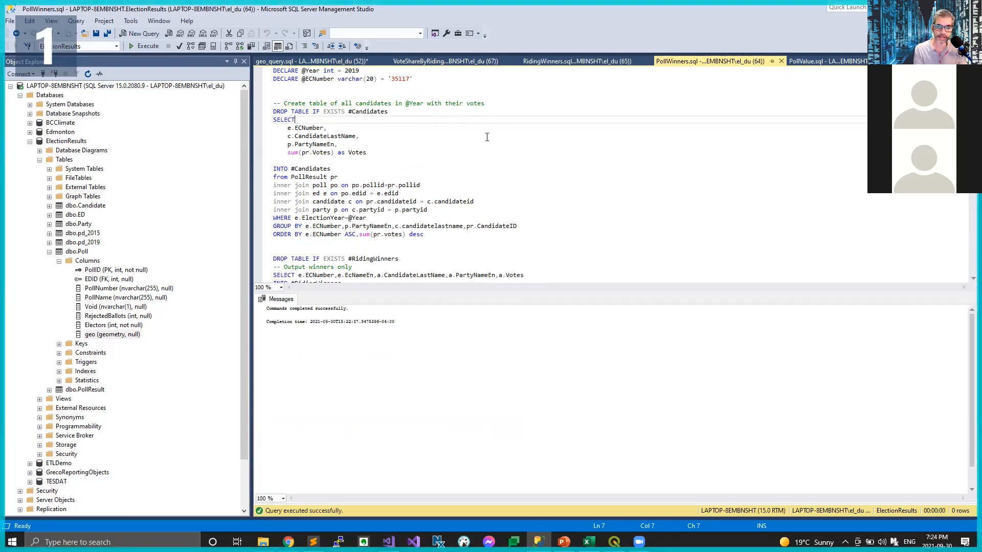
left_click_drag(495, 236, 449, 88)
left_click(449, 126)
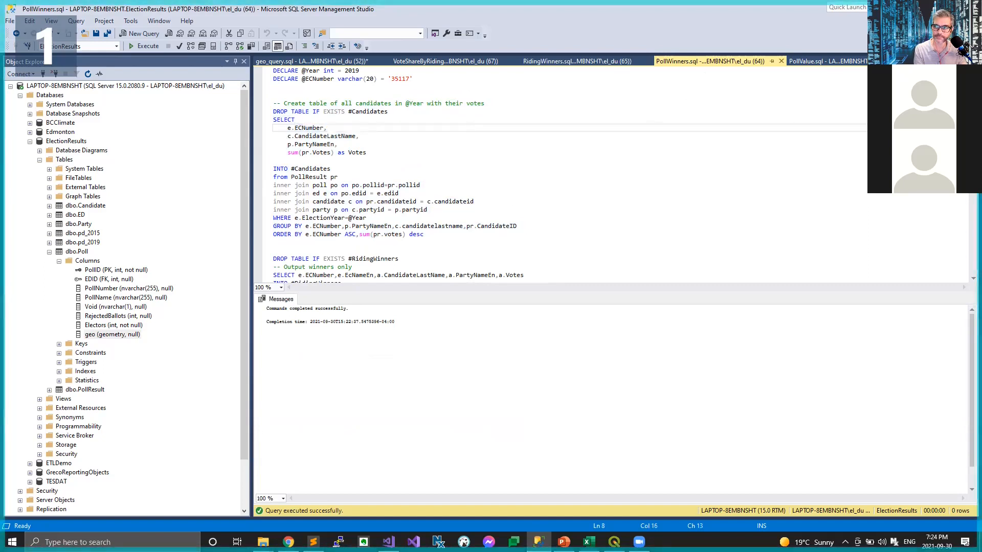
scroll(562, 173, "down", 5)
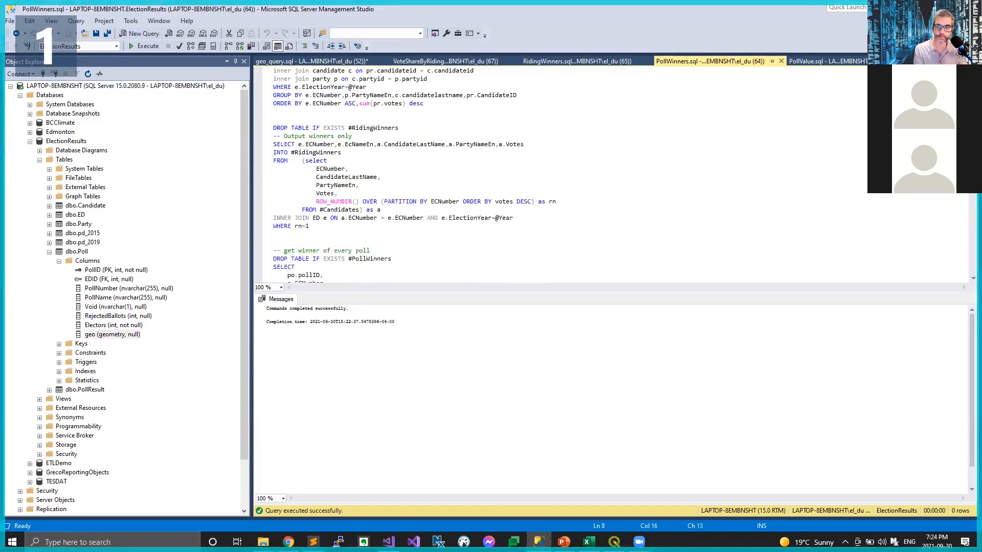
scroll(562, 174, "down", 3)
scroll(563, 174, "down", 3)
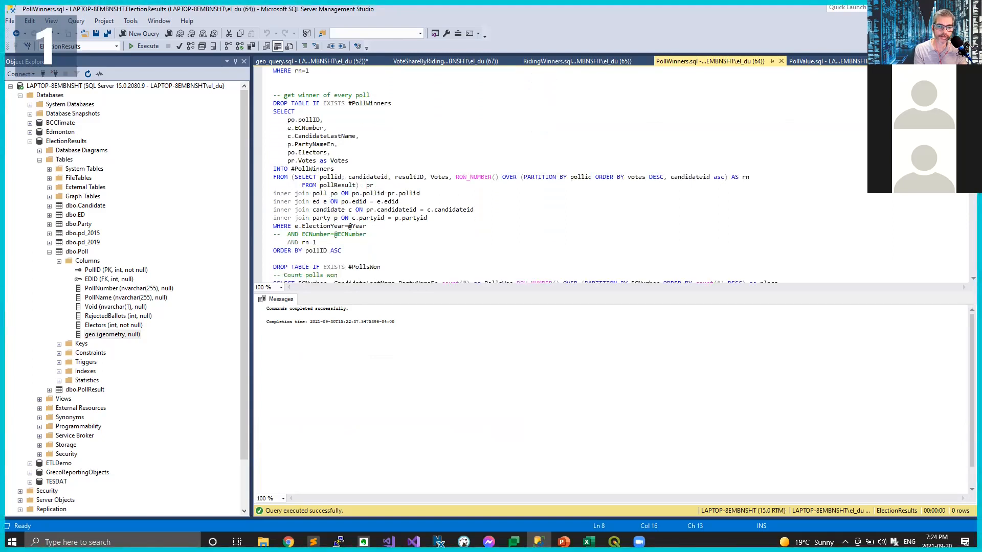
left_click_drag(335, 79, 384, 249)
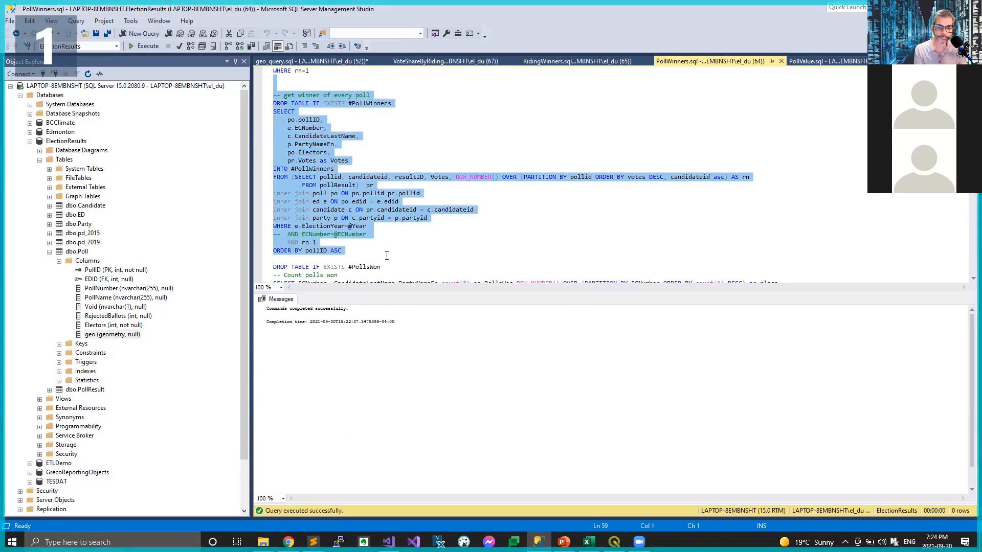
left_click(745, 255)
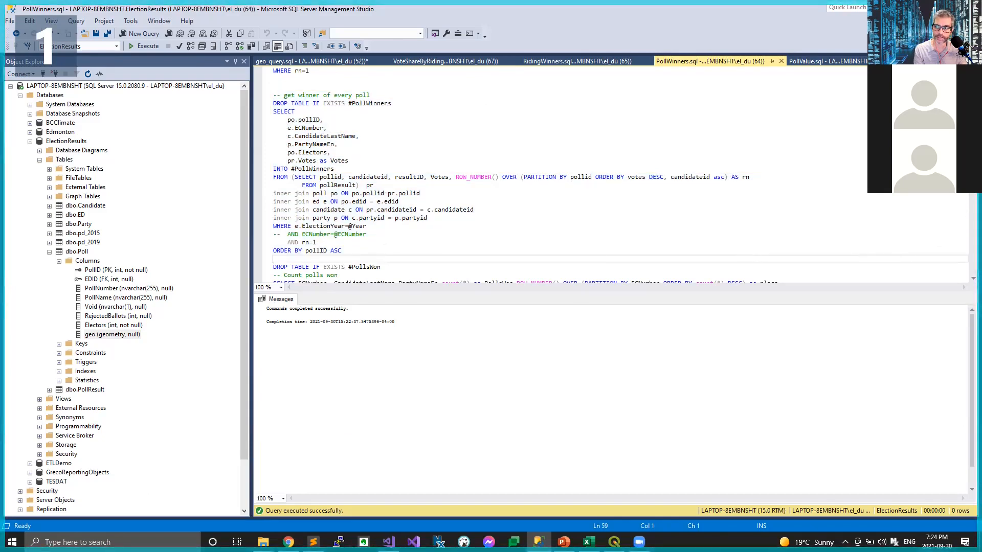
scroll(602, 176, "down", 6)
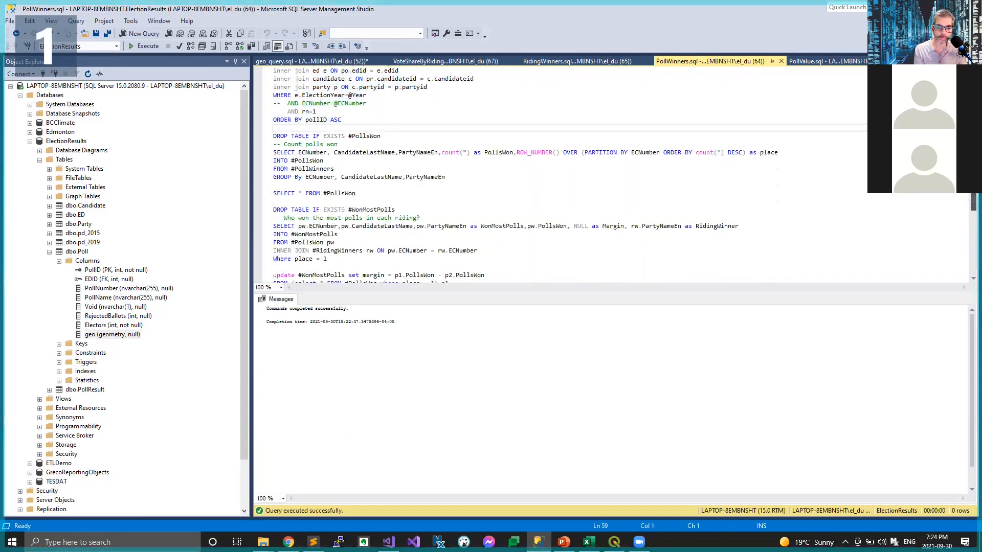
scroll(601, 175, "down", 1)
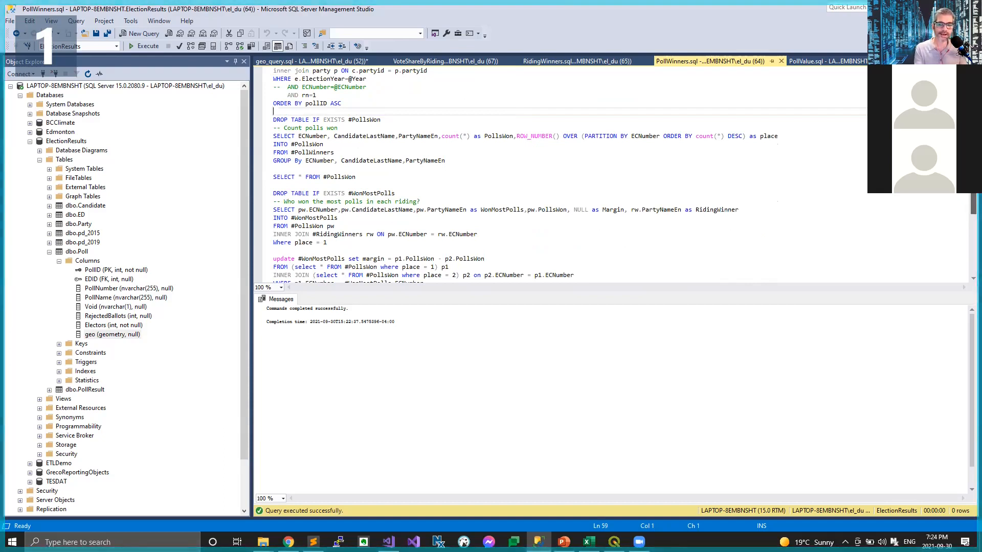
scroll(967, 199, "down", 4)
scroll(966, 199, "up", 3)
Step: Run the script from its declarations through SELECT * FROM #PollsWon, and check the first row's riding number, candidate and polls won
left_click_drag(510, 136, 151, 5)
key("F5")
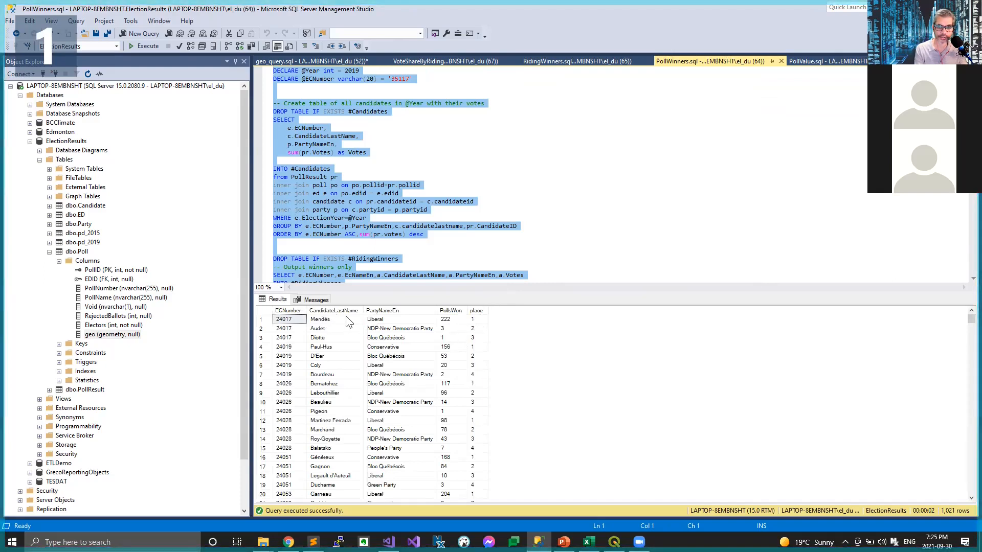
left_click(298, 322)
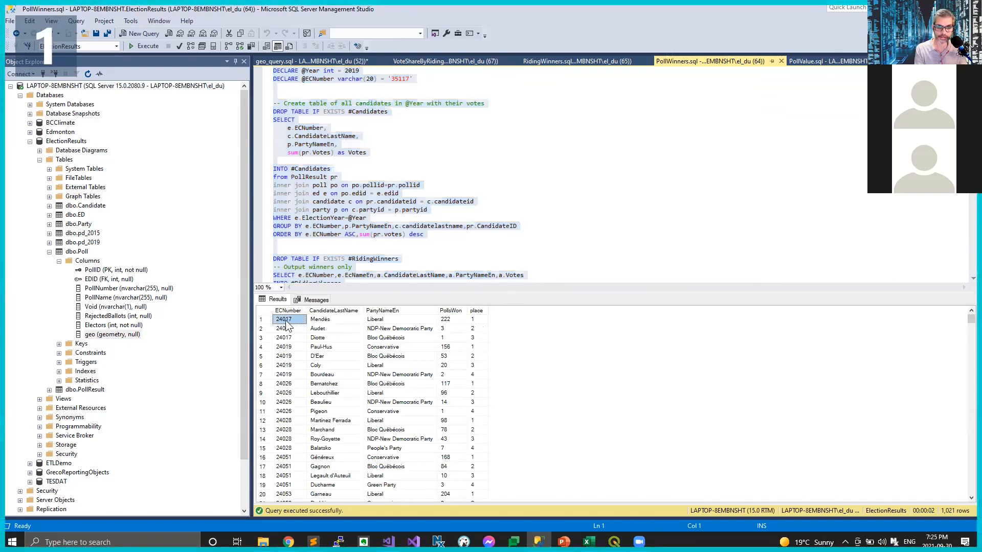
left_click(333, 321)
left_click(445, 319)
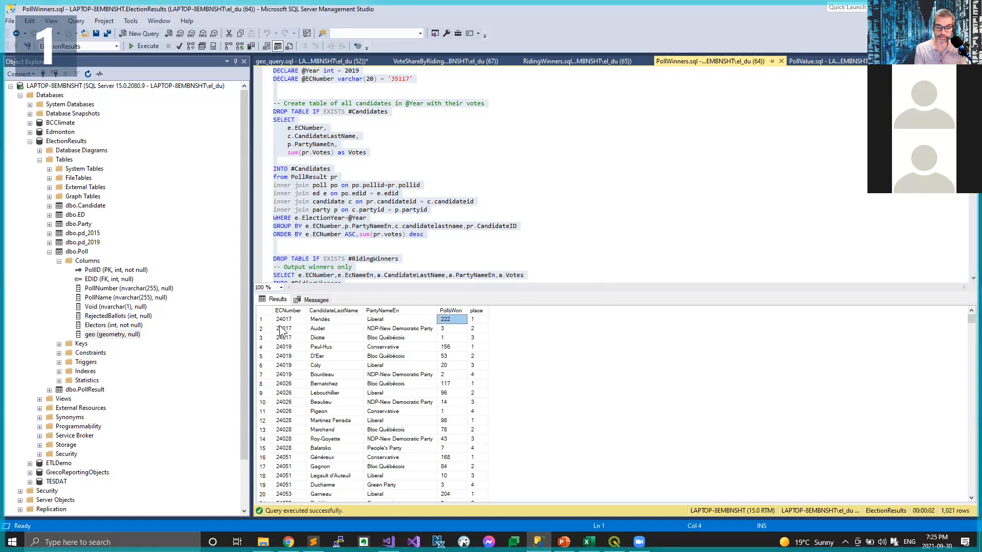
Step: Check the polls won by the second- and third-place candidates in riding 24017
left_click(448, 327)
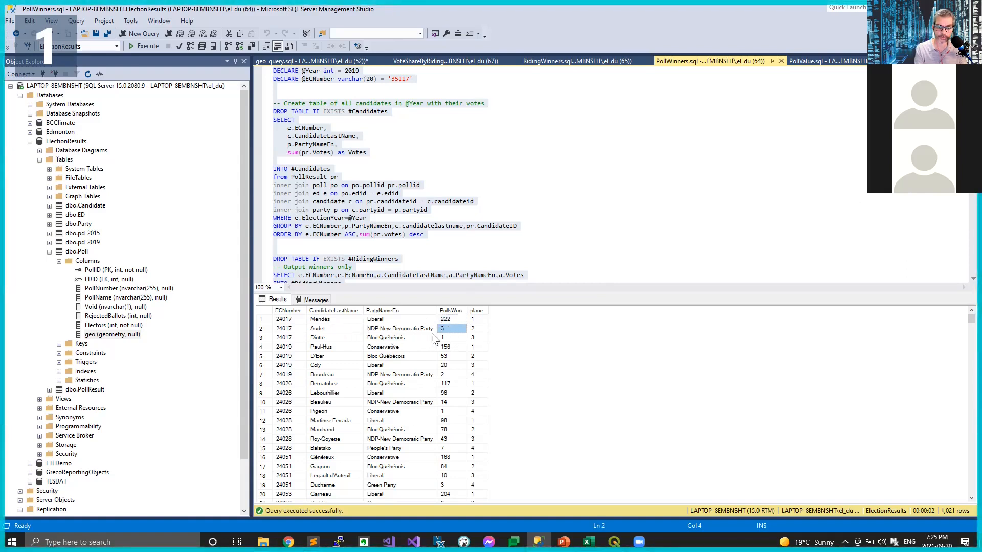
left_click(447, 338)
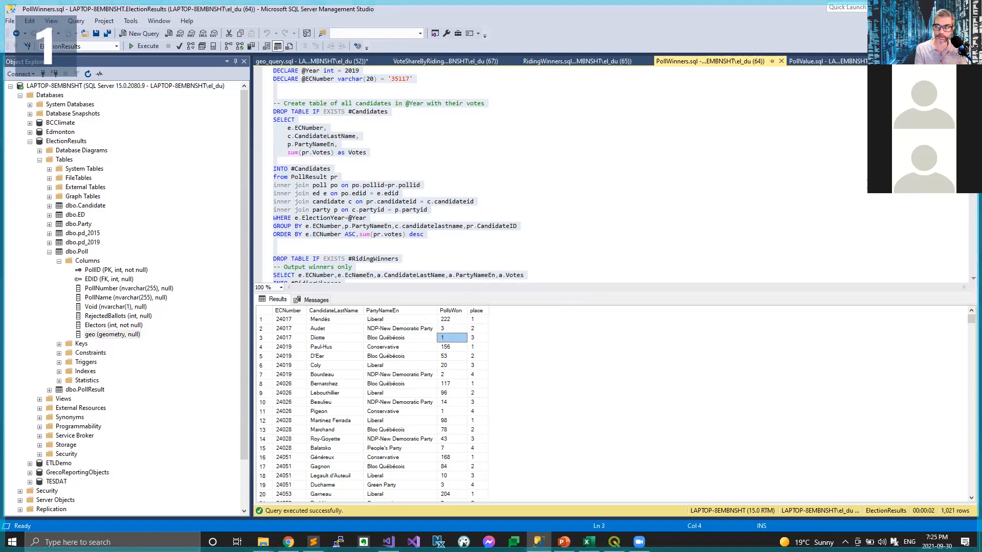
Step: Try to run only the #WonMostPolls section, from its DROP TABLE statement through WHERE RidingWinner <> WonMostPolls
left_click_drag(973, 107, 967, 192)
scroll(767, 199, "down", 6)
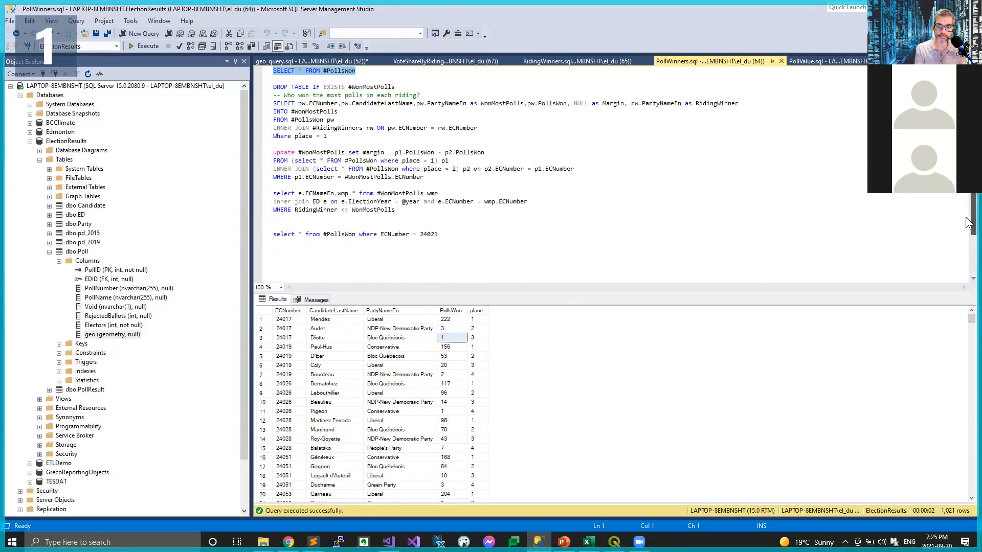
left_click_drag(378, 79, 436, 215)
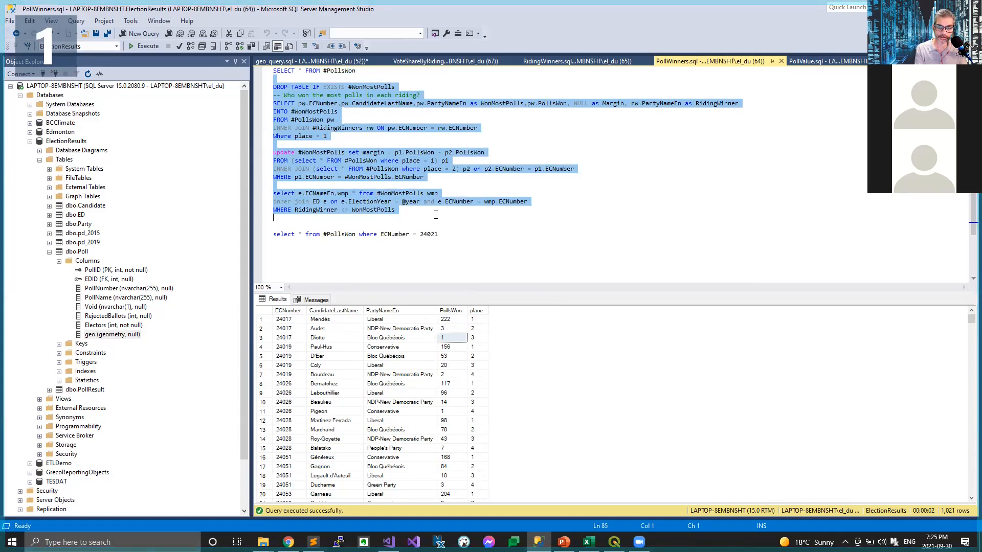
key("F5")
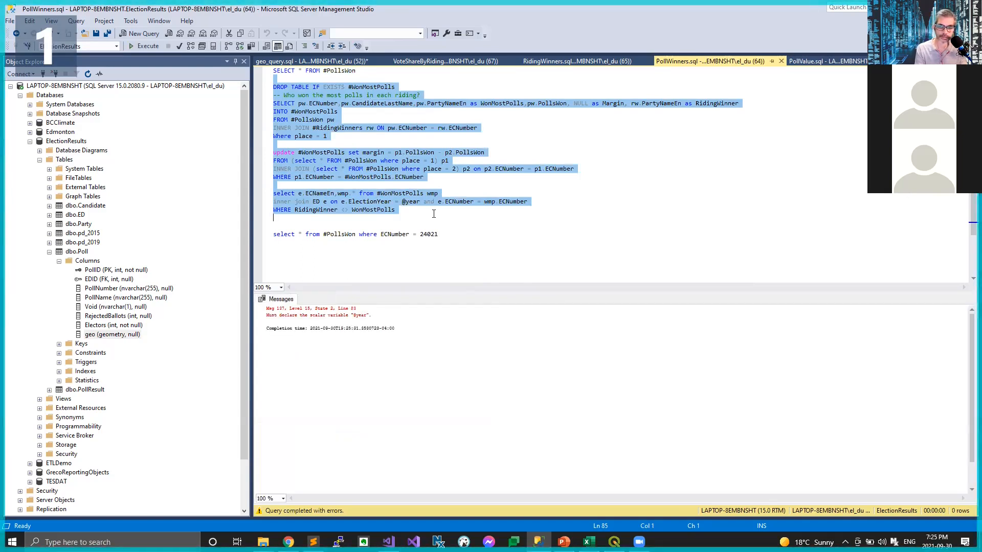
Step: Run the entire PollWinners.sql script and enlarge the result grid comparing most polls won with the riding winner
left_click(424, 147)
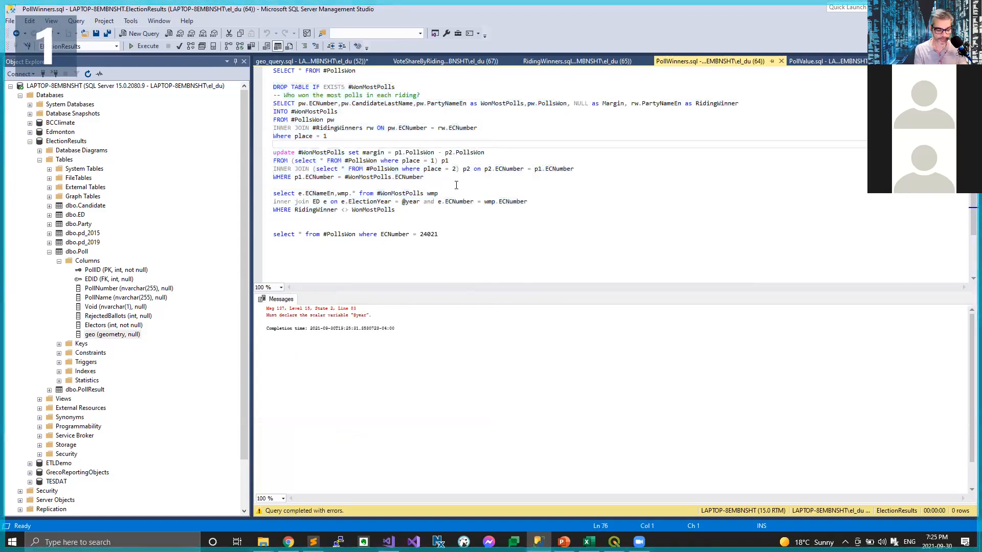
key("F5")
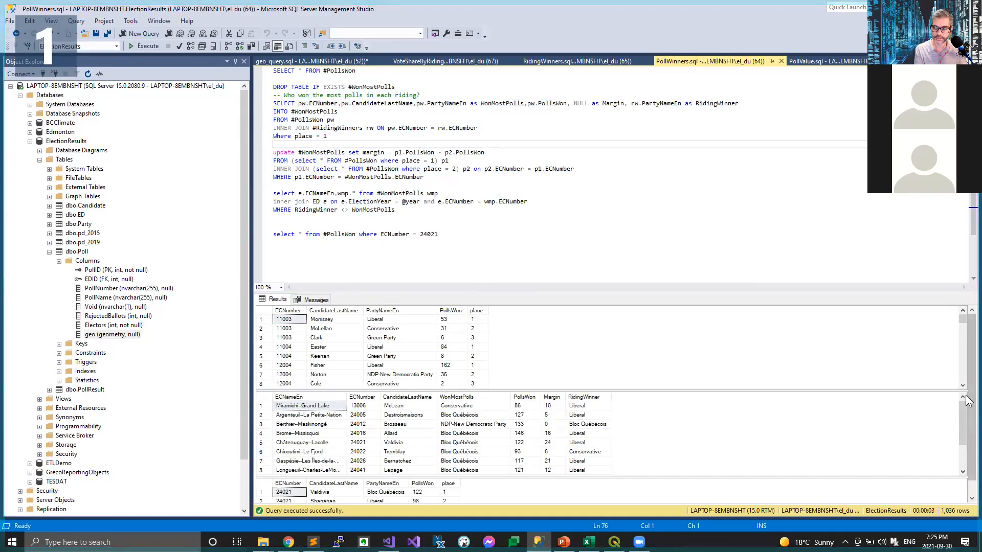
scroll(848, 461, "down", 1)
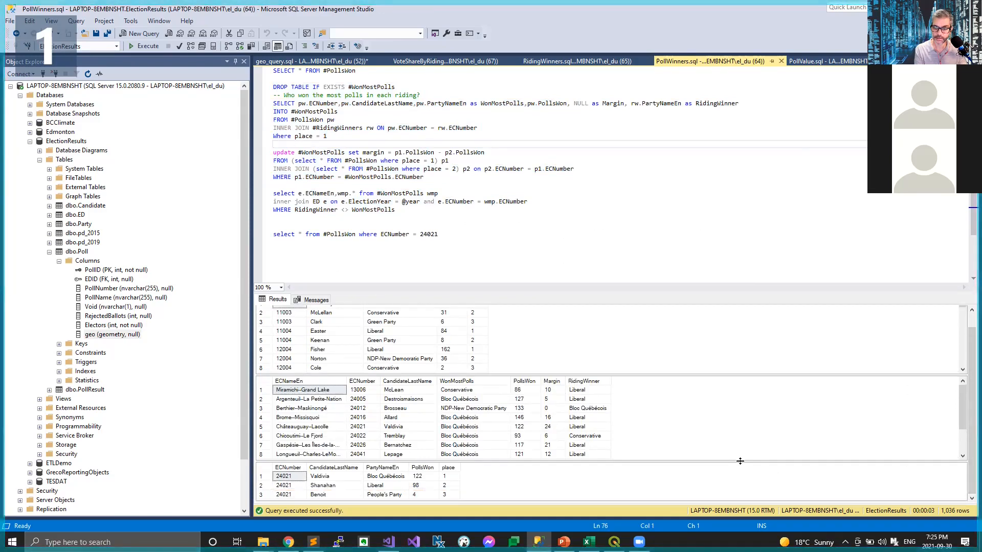
left_click_drag(696, 374, 696, 338)
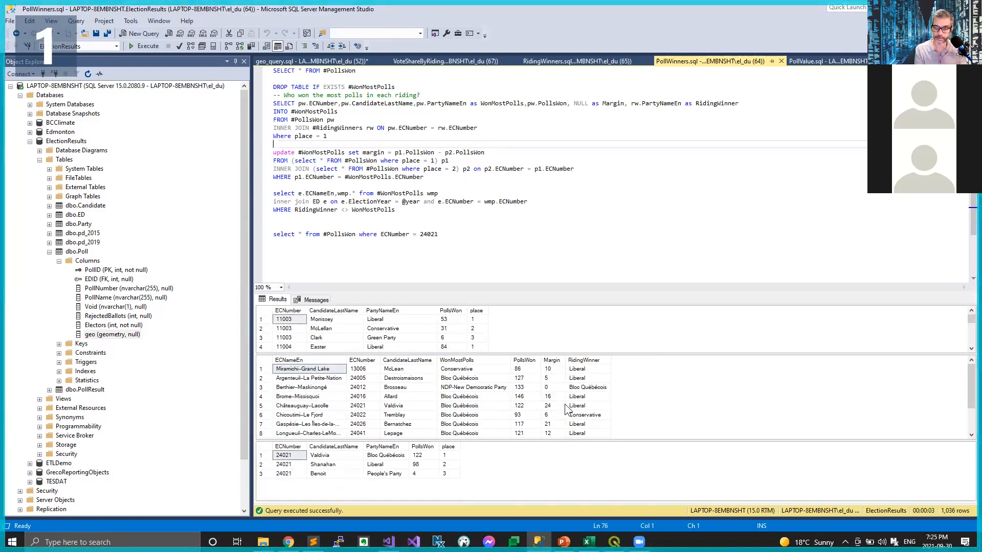
left_click_drag(548, 441, 547, 475)
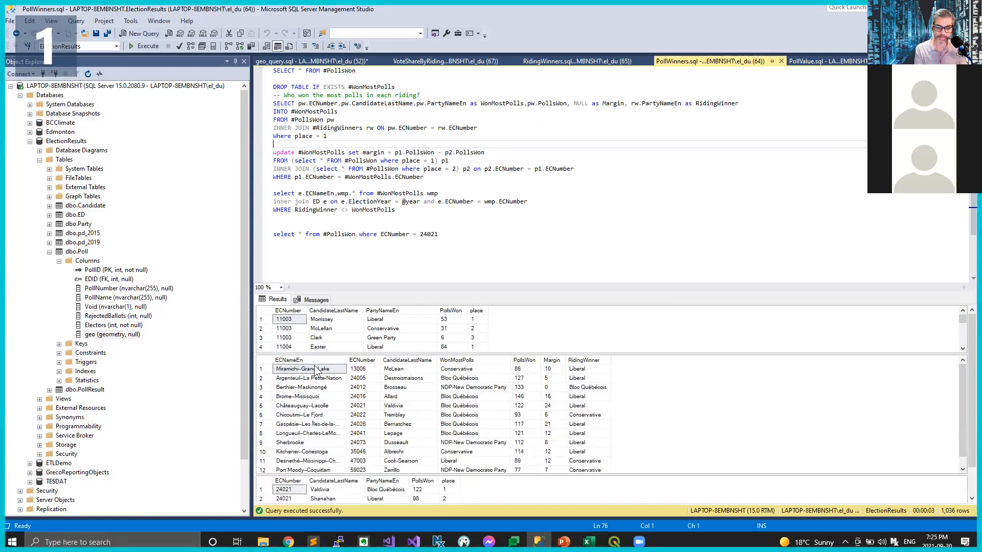
Step: Examine the Miramichi–Grand Lake row's candidate, WonMostPolls, PollsWon, Margin and RidingWinner values, and bring the riding 24021 results fully into view
left_click(392, 370)
left_click(452, 371)
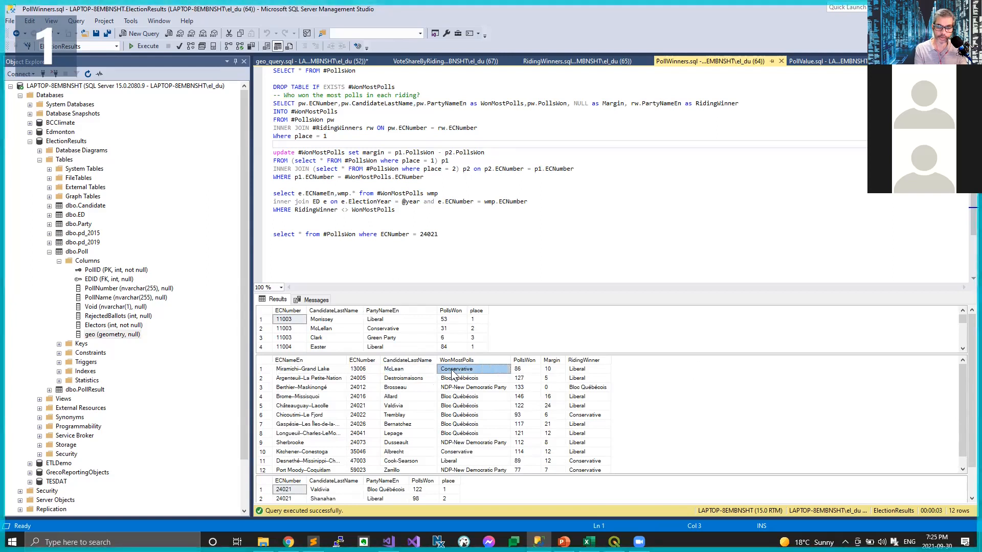
left_click(521, 370)
left_click(557, 372)
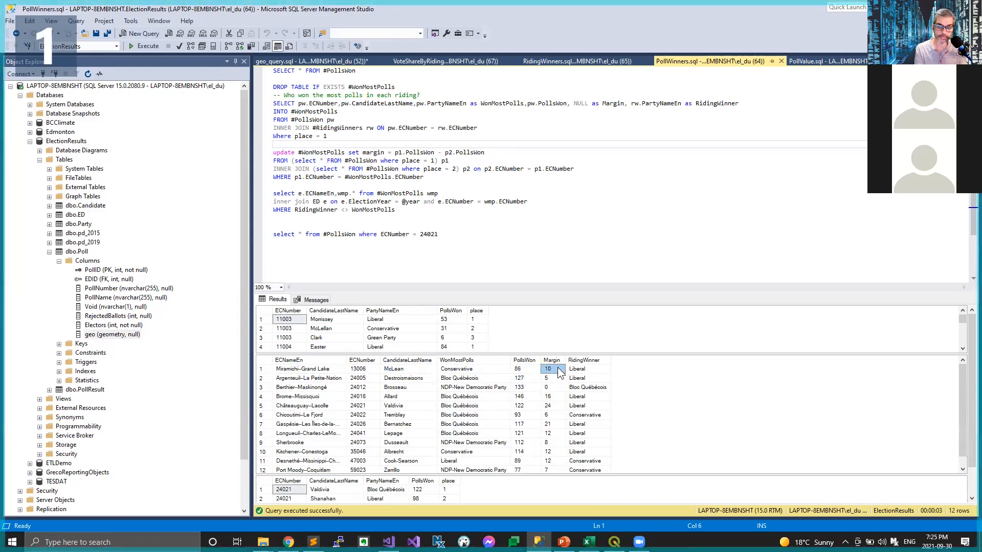
left_click(592, 371)
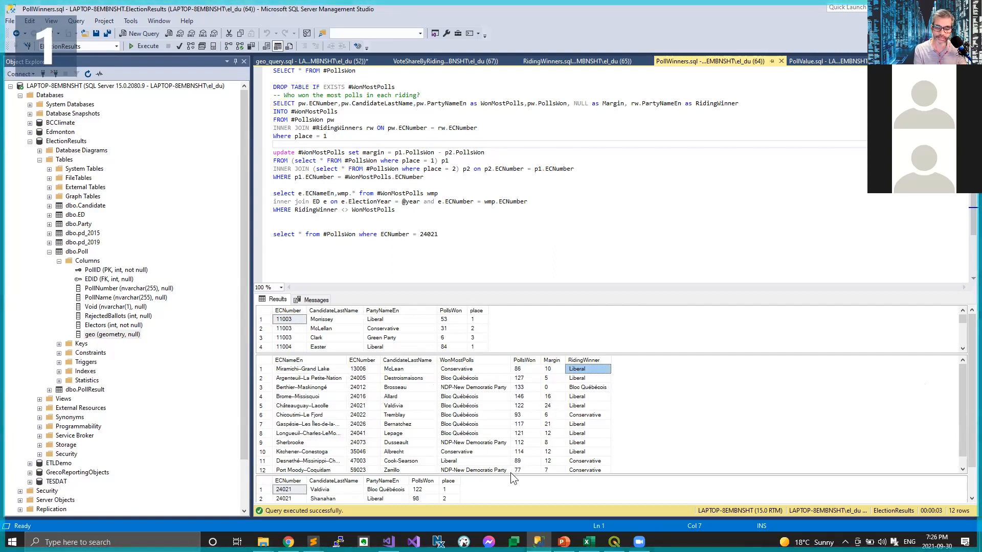
left_click_drag(511, 473, 502, 407)
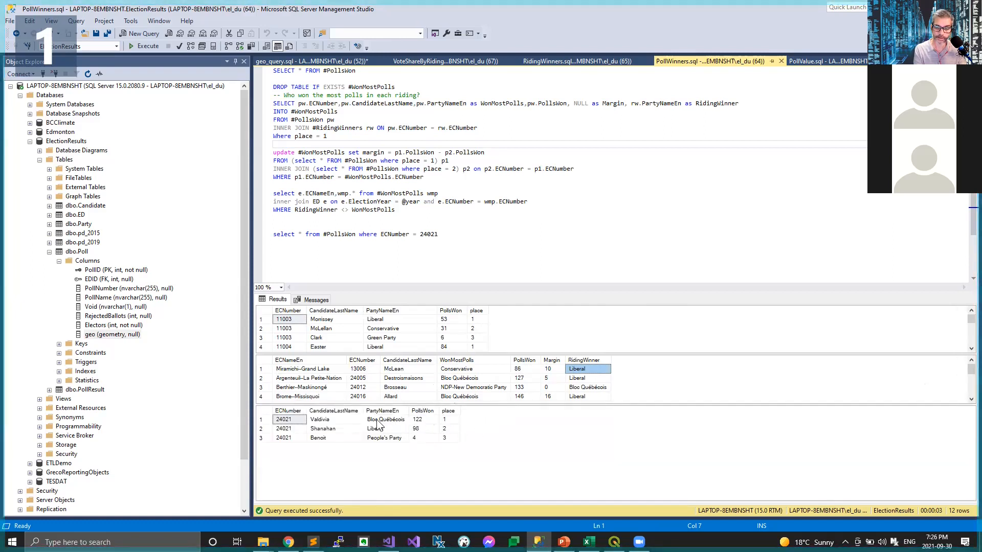
left_click(477, 249)
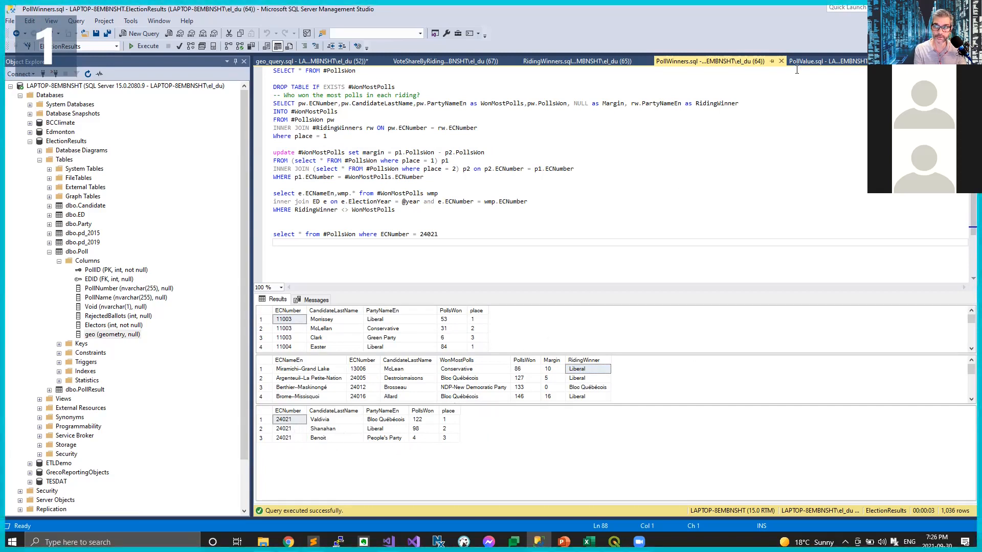
Step: Open PollValue.sql, run the whole script, and review the query that builds #PollValue from votes divided by electors
left_click(819, 61)
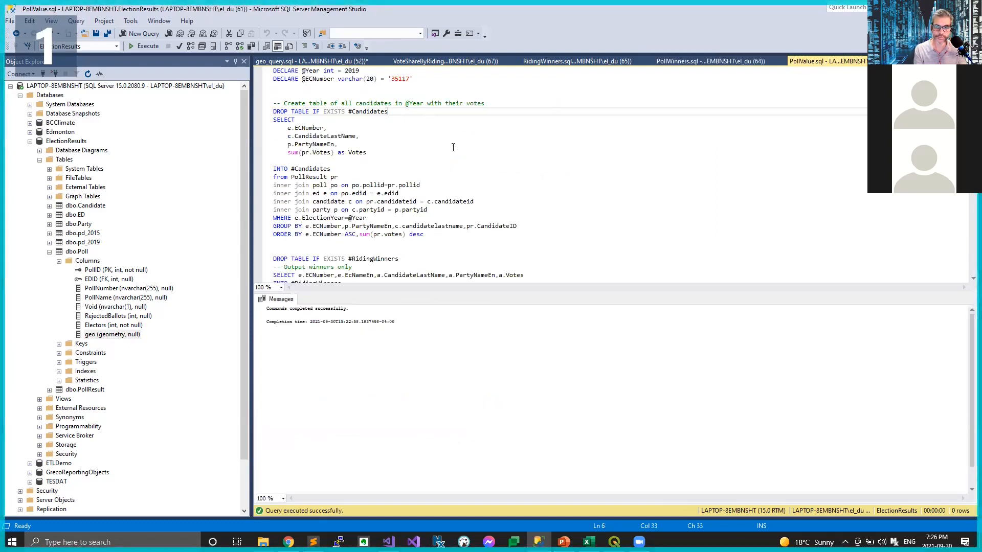
key("F5")
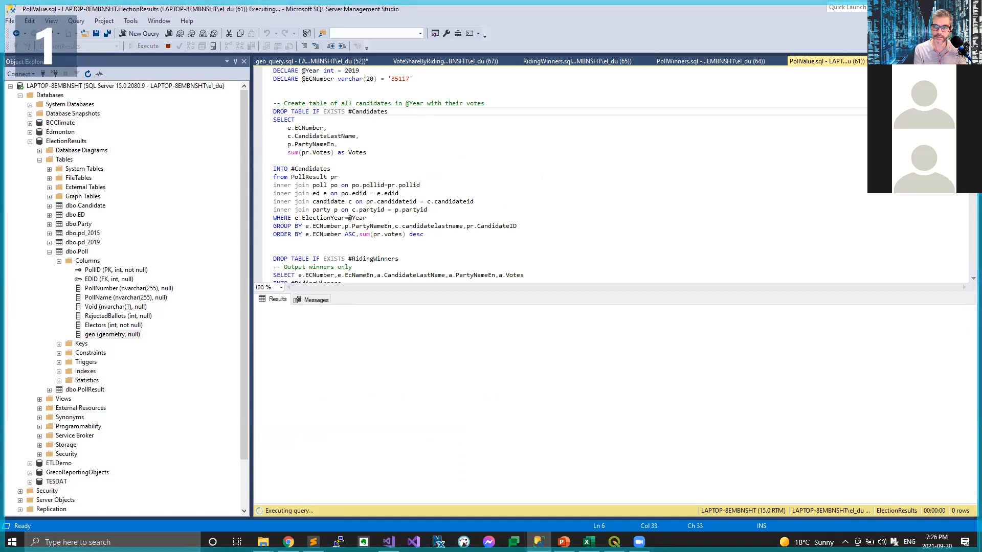
scroll(563, 174, "down", 15)
left_click_drag(973, 180, 967, 208)
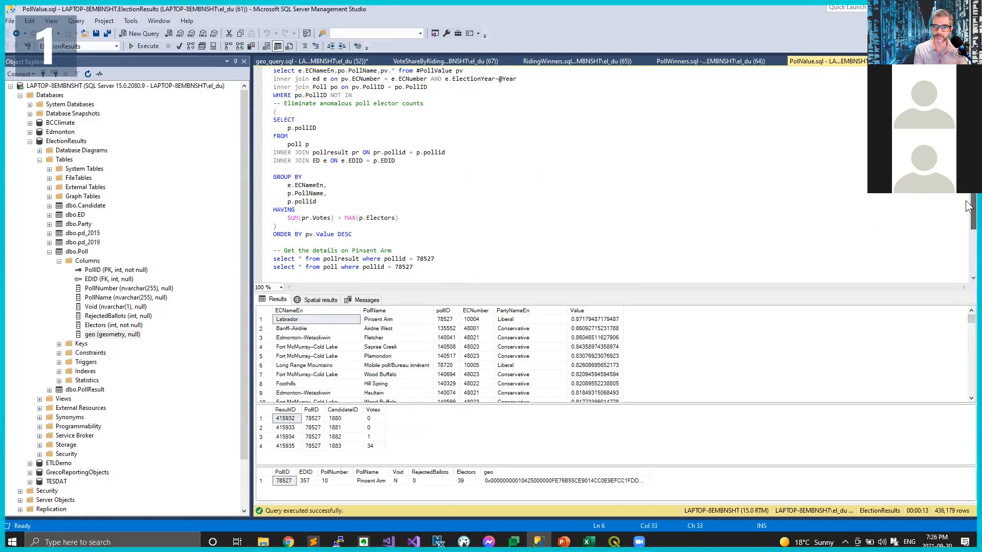
scroll(967, 205, "up", 2)
scroll(968, 197, "up", 3)
scroll(968, 199, "up", 1)
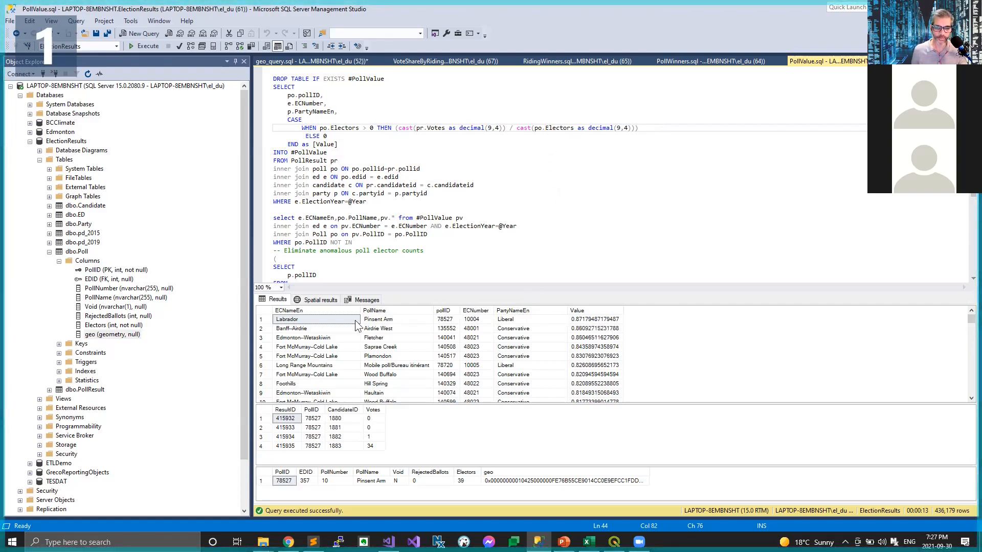
Step: Check the Pinsent Arm poll's name and value in the top result row and its elector count in the poll details
left_click(378, 322)
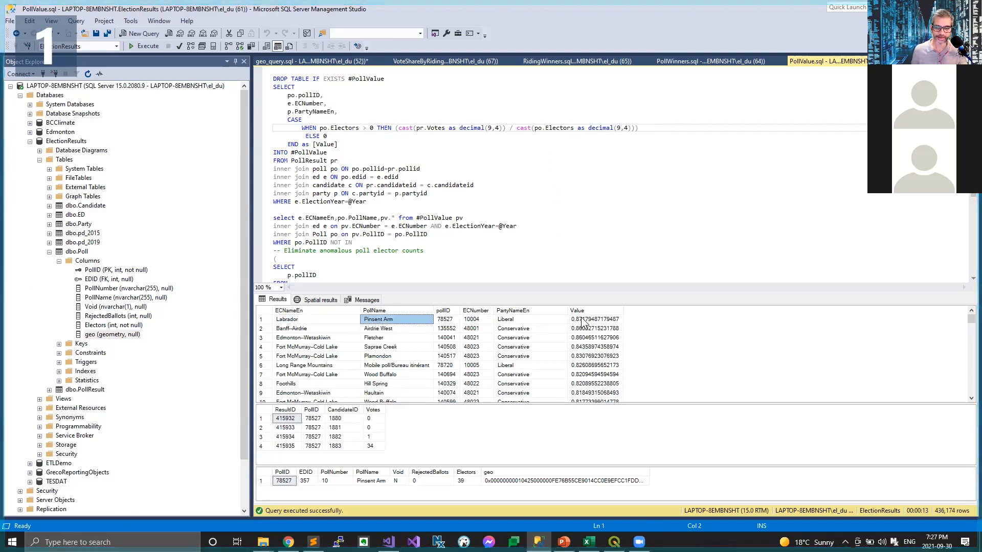
left_click(606, 321)
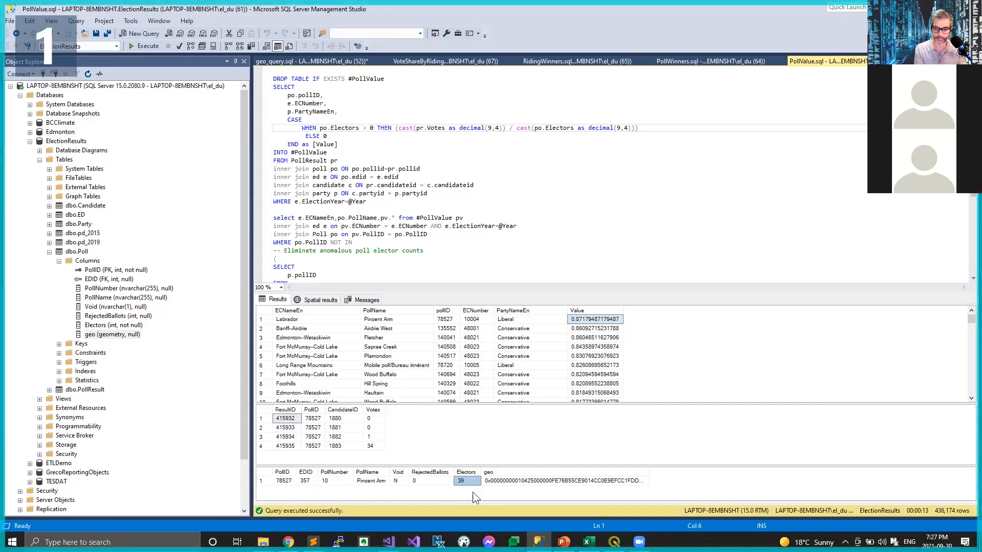
left_click(466, 481)
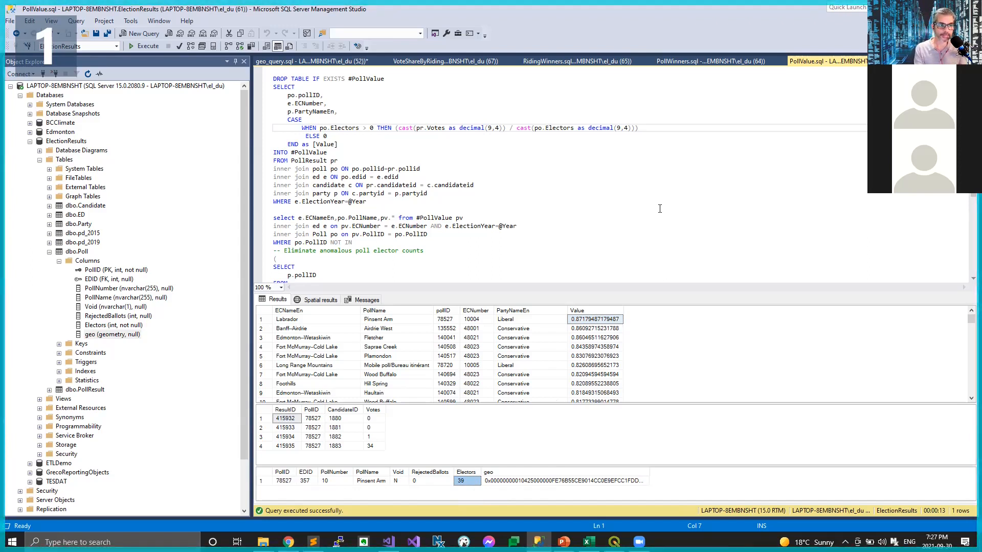
Step: Switch to geo_query.sql, locate the "compare results 2015 to 2019" query, and enlarge the editor area to show it in full
left_click(313, 62)
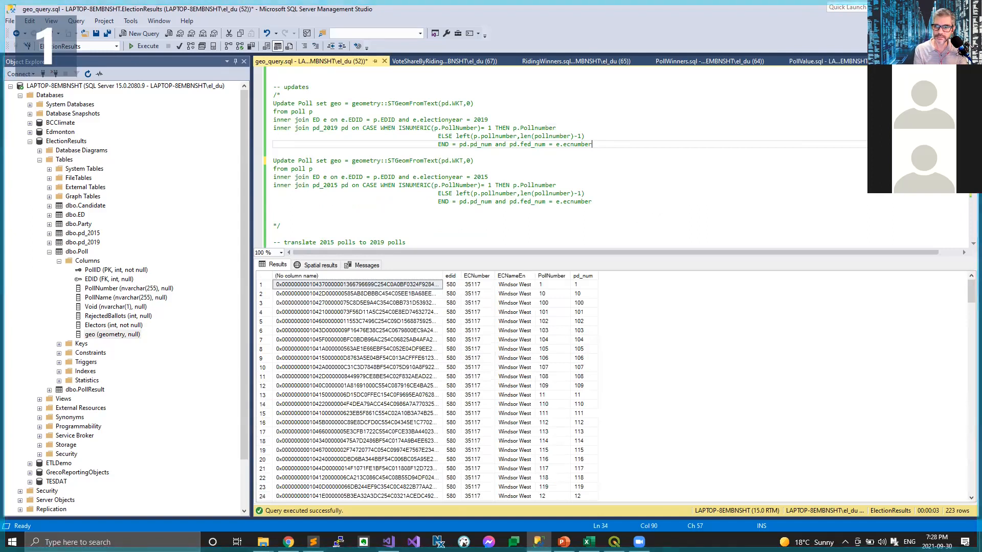
scroll(968, 226, "down", 15)
scroll(968, 225, "up", 3)
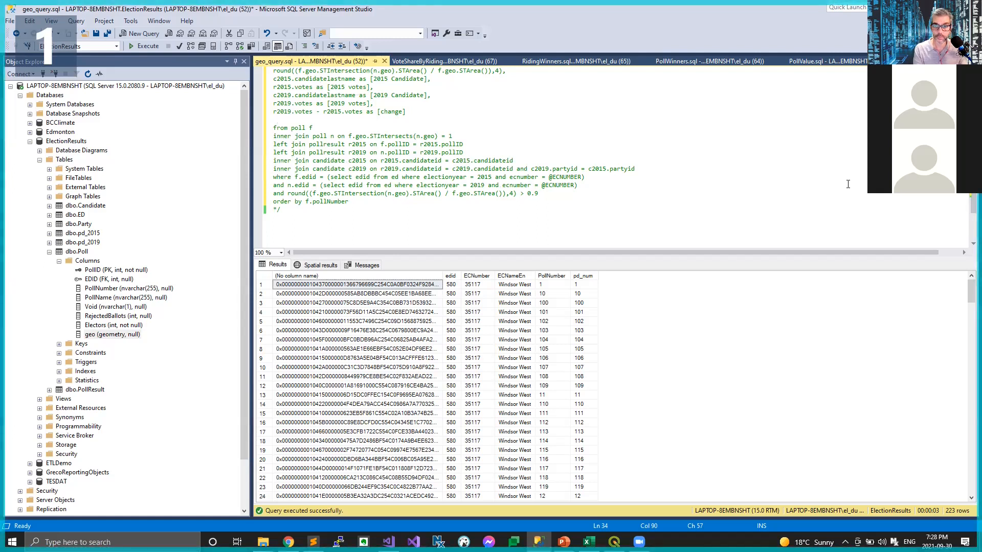
scroll(968, 198, "up", 5)
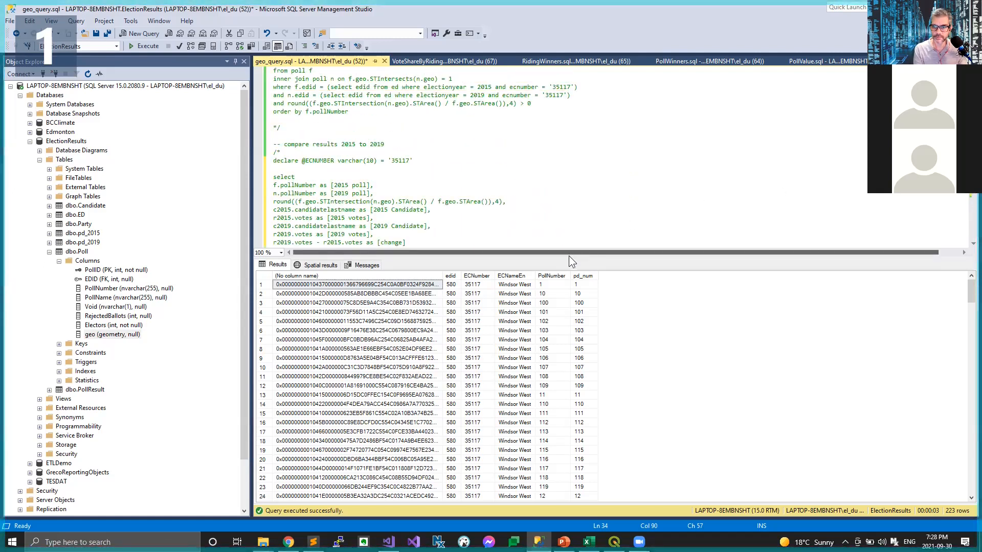
left_click_drag(572, 258, 575, 396)
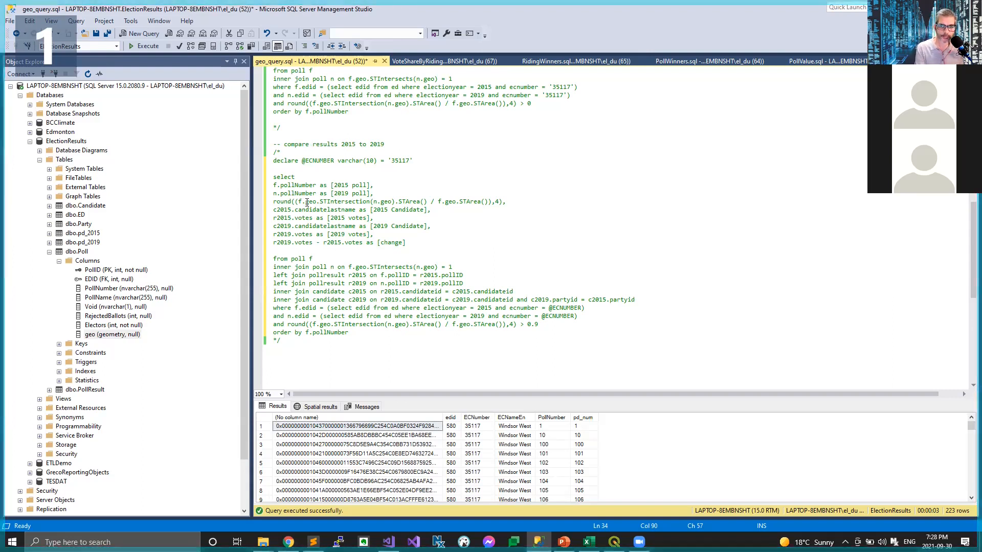
Step: Examine the STIntersection area-ratio expression and the STIntersects join between polls f and n in the comparison query
left_click_drag(323, 202, 376, 204)
left_click(382, 203)
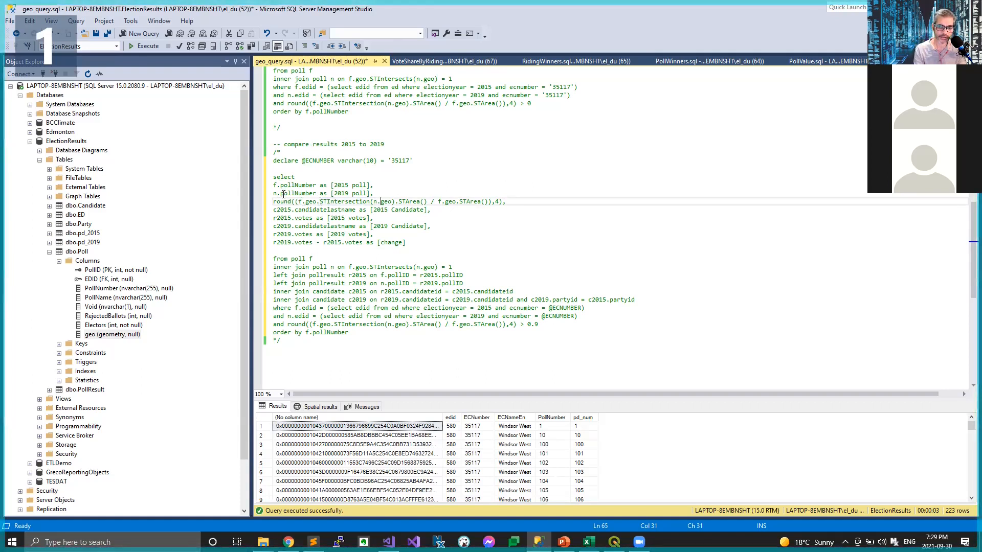
left_click(310, 258)
left_click(332, 266)
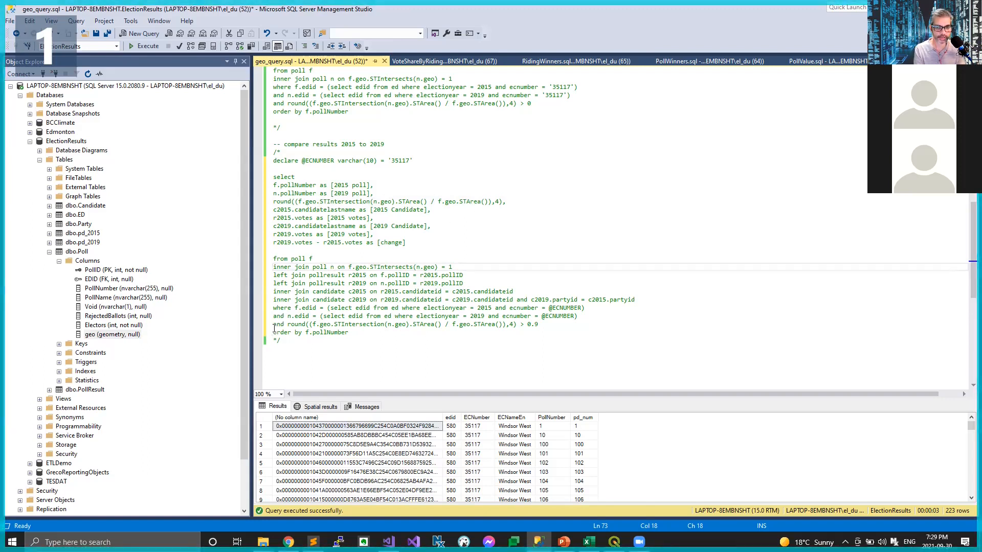
Step: Uncomment the 2015 to 2019 comparison query by removing its opening and closing block comment markers
left_click(282, 154)
key("BackSpace")
key("BackSpace")
left_click(293, 342)
key("BackSpace")
key("BackSpace")
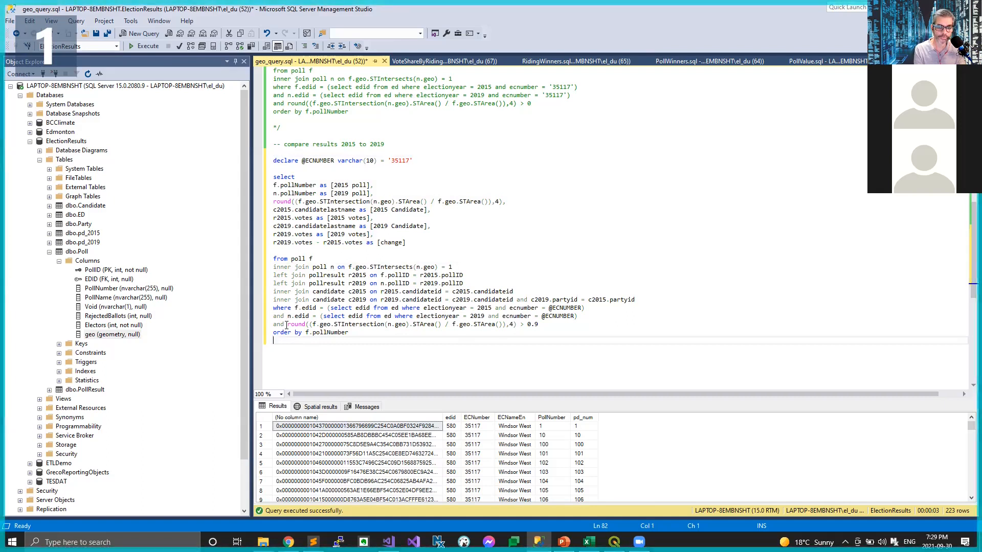
left_click_drag(288, 326, 547, 324)
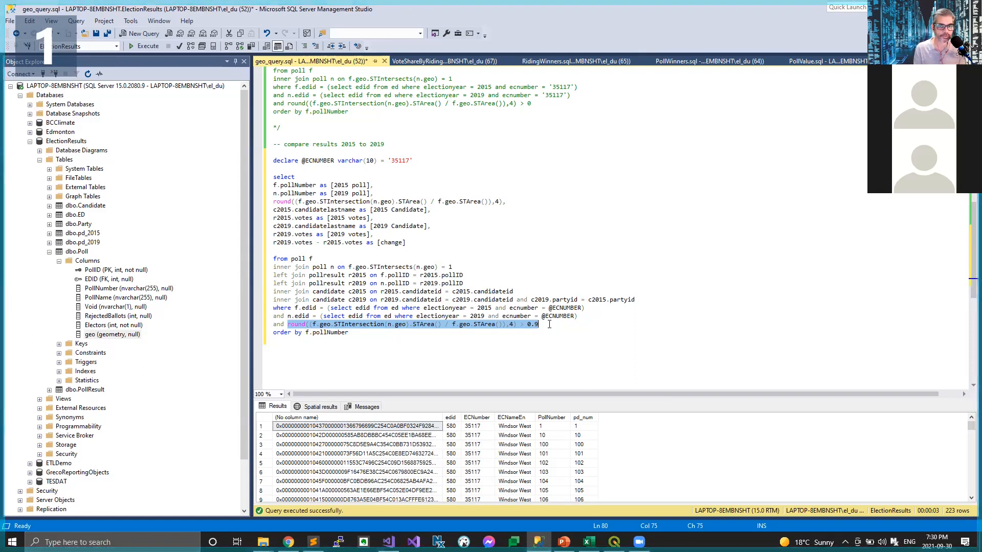
left_click_drag(532, 359, 270, 162)
key("F5")
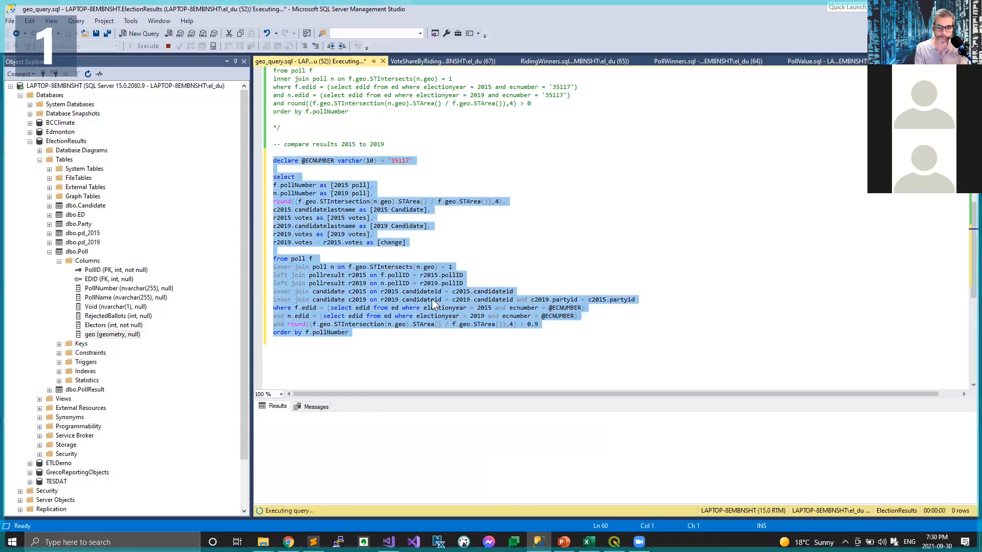
left_click_drag(480, 398, 499, 288)
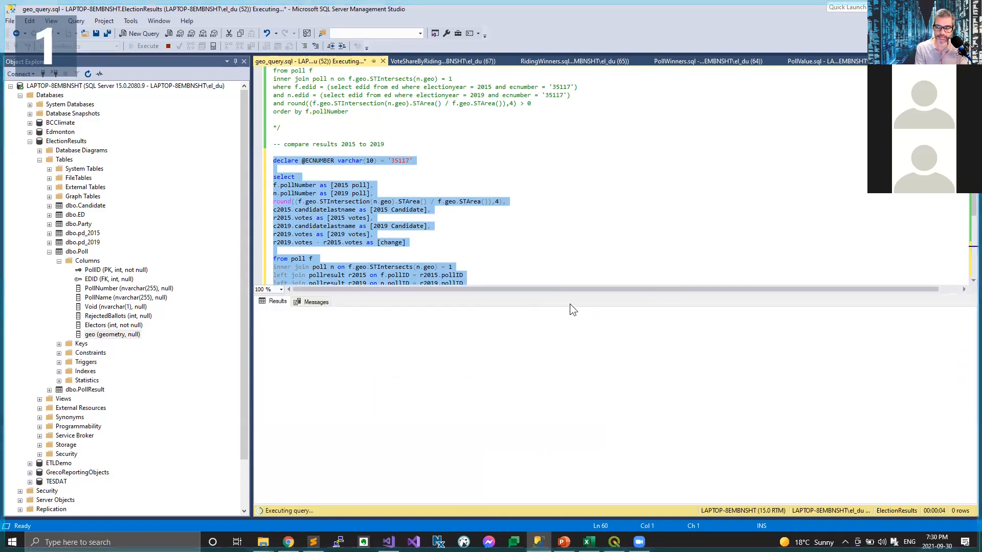